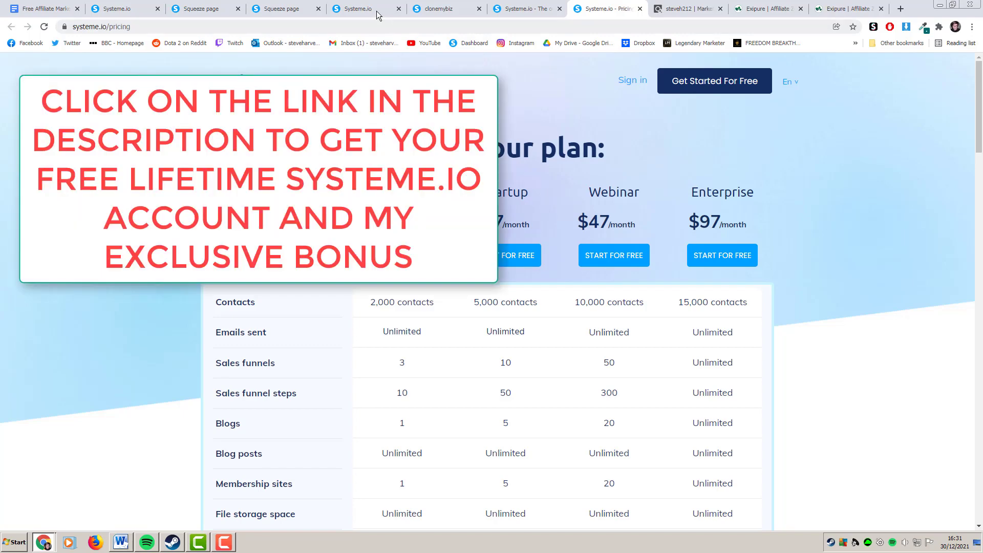
Step: Review the reference bonus and clonemybiz pages, then bring up the Systeme.io funnel list
click(374, 9)
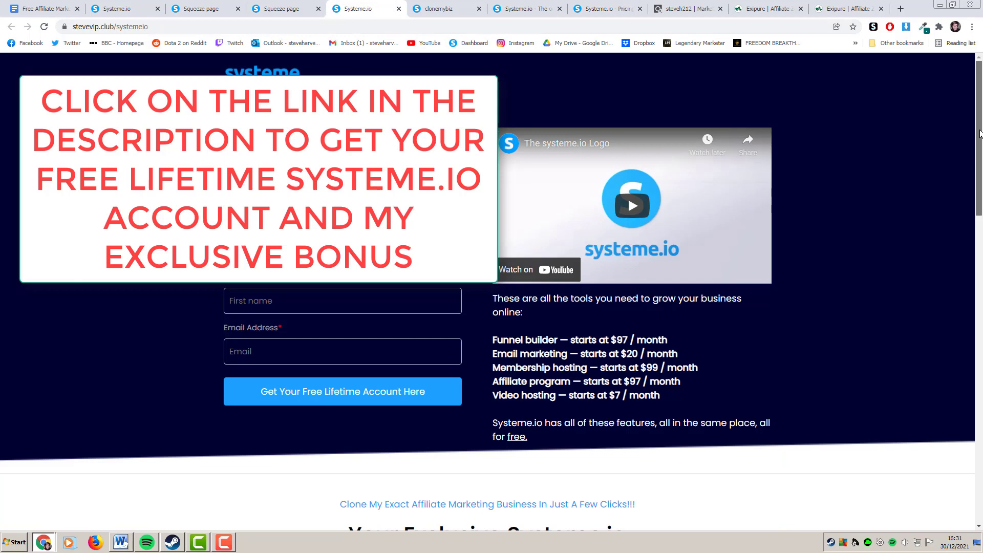
drag(979, 134, 979, 263)
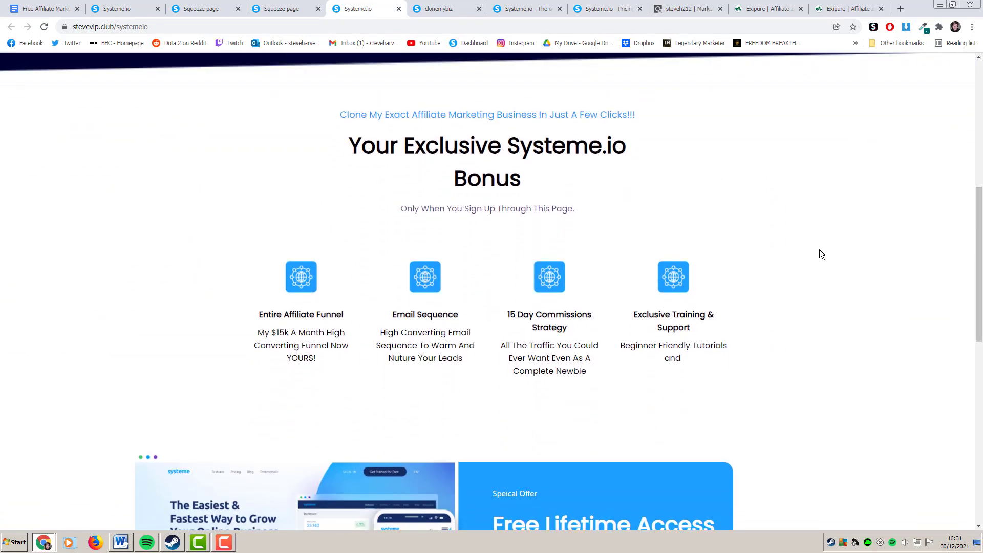
scroll(824, 250, down, 1)
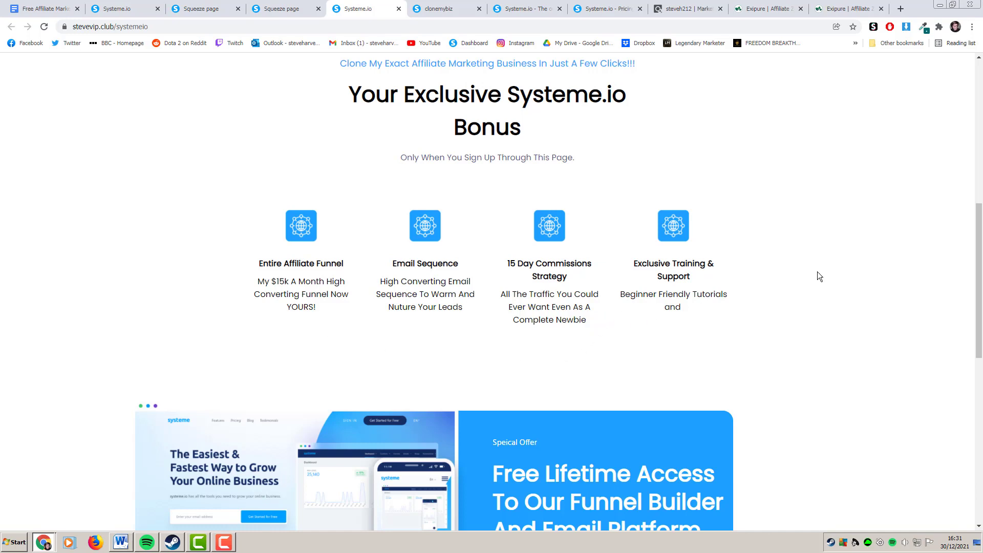
key(ctrl+Tab)
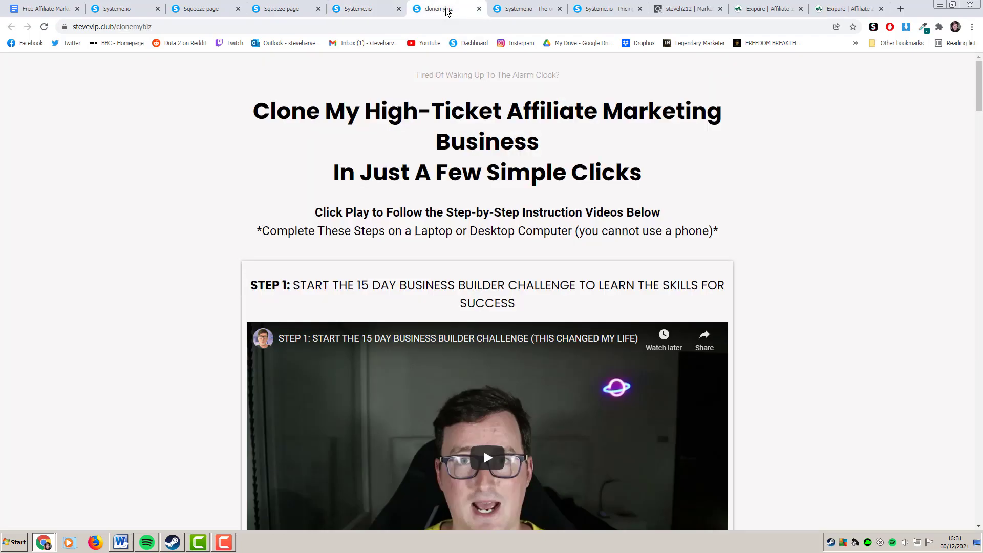
mouse_move(979, 97)
mouse_down()
mouse_move(981, 307)
mouse_move(980, 86)
mouse_up()
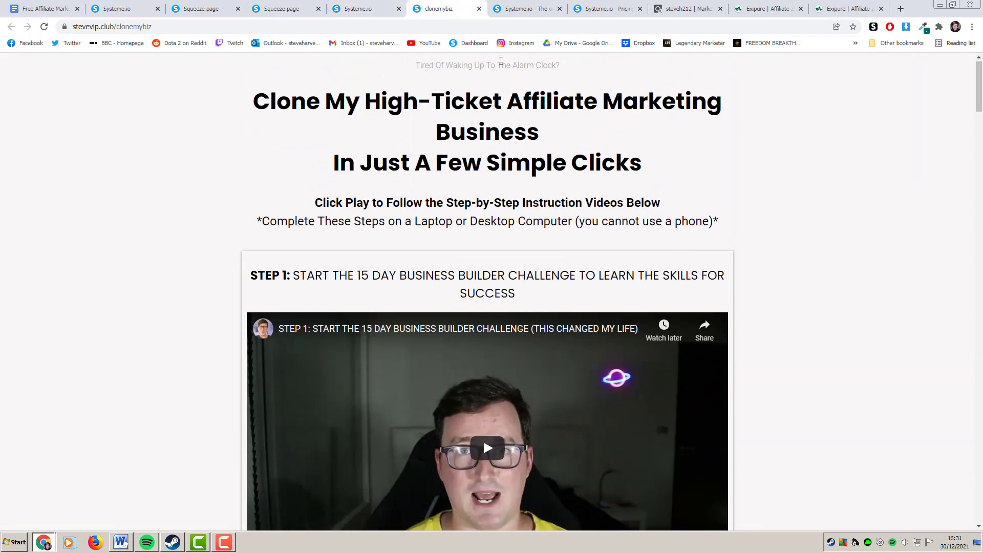
click(366, 12)
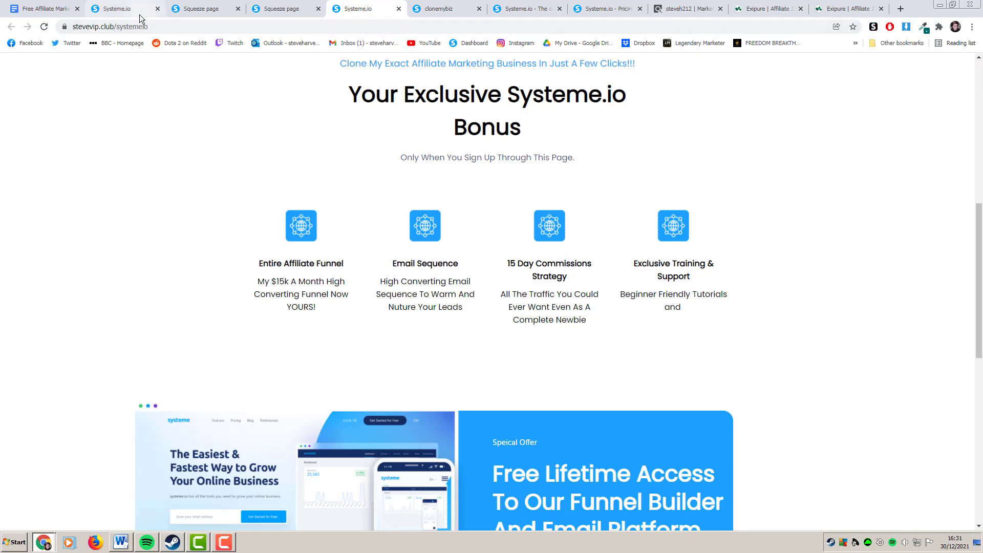
click(123, 9)
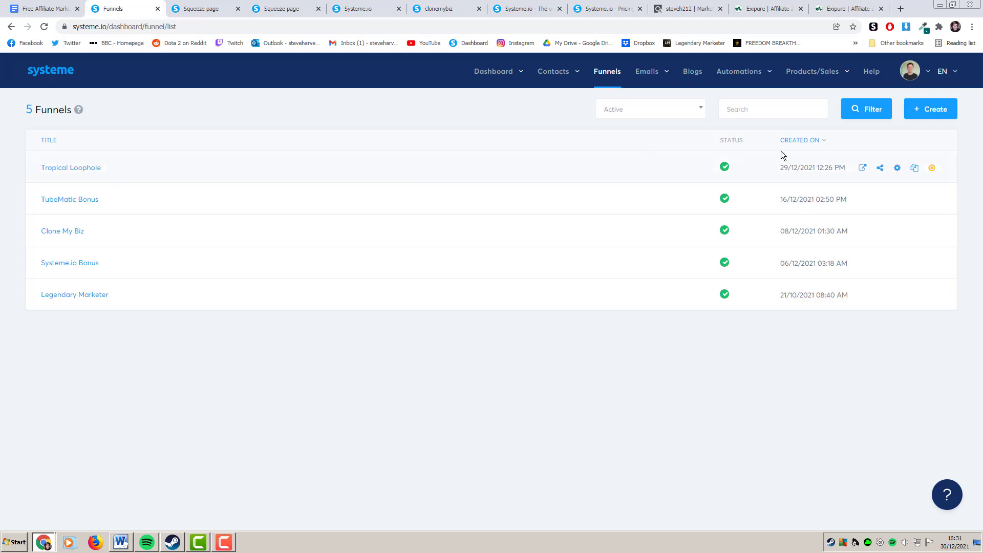
Step: Create a new Build an audience funnel named 'Topical Loophole 2'
click(932, 117)
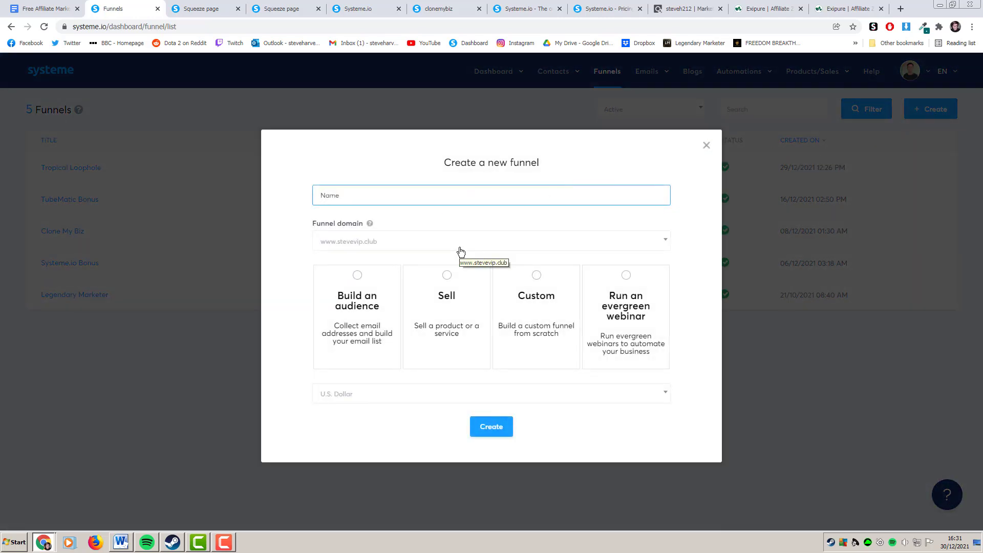
text(Topical)
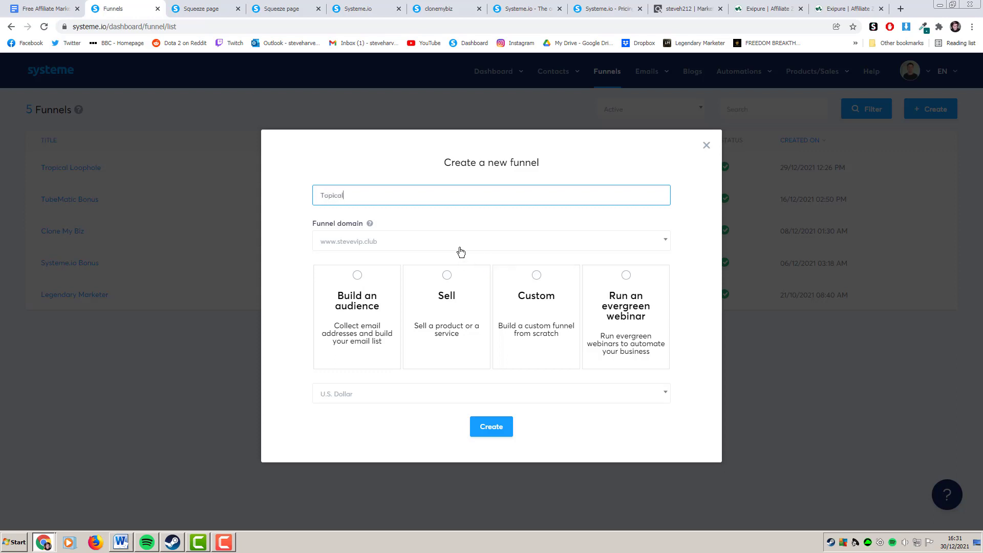
text( Look)
text(hole 2)
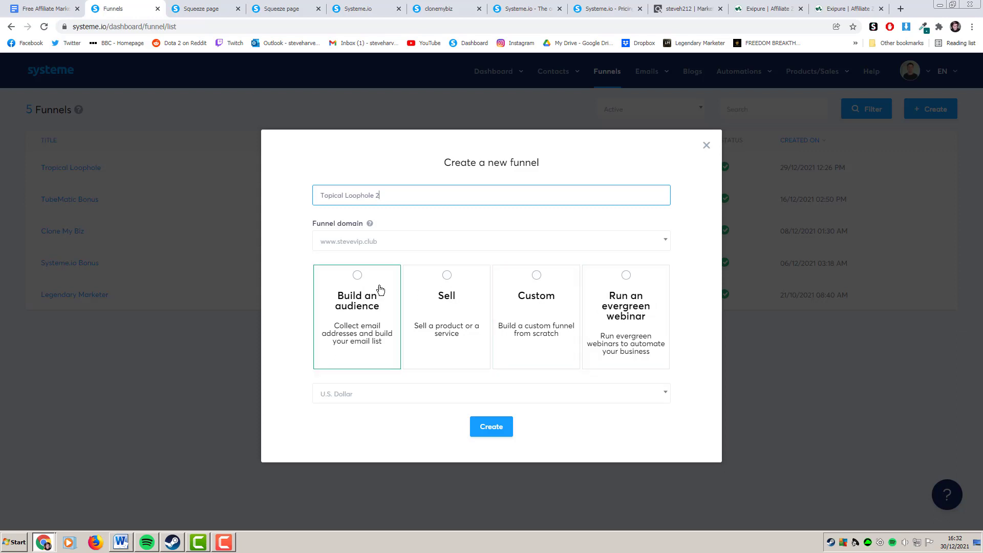
click(359, 282)
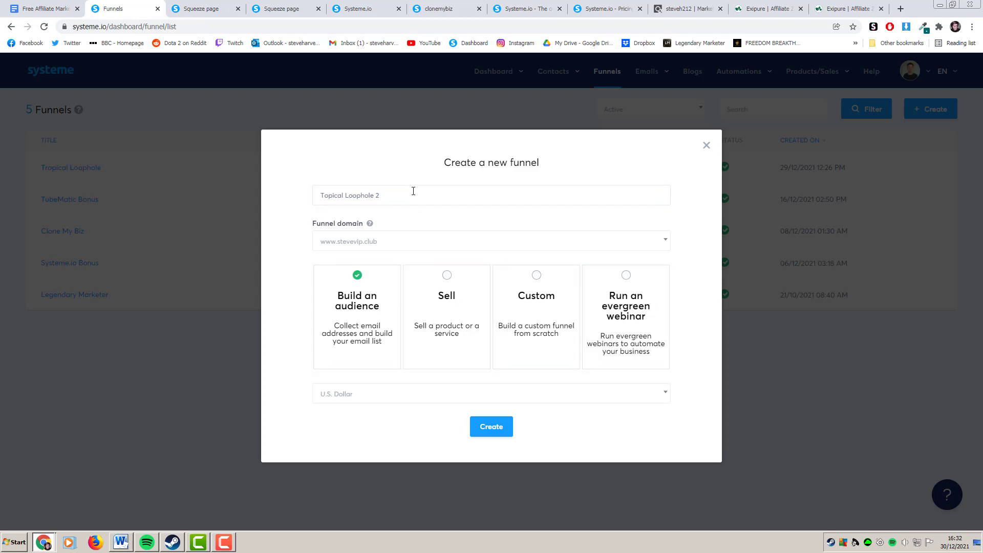
click(487, 428)
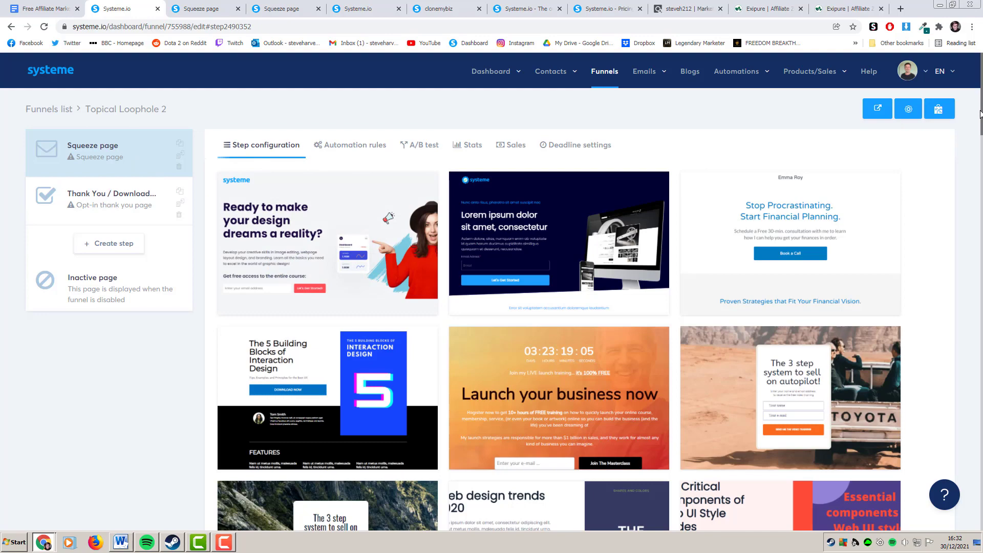
Step: Choose the Stop Procrastinating financial-planning template for the squeeze page
mouse_move(980, 121)
mouse_down()
mouse_move(968, 219)
mouse_move(970, 328)
mouse_move(976, 108)
mouse_up()
mouse_move(746, 210)
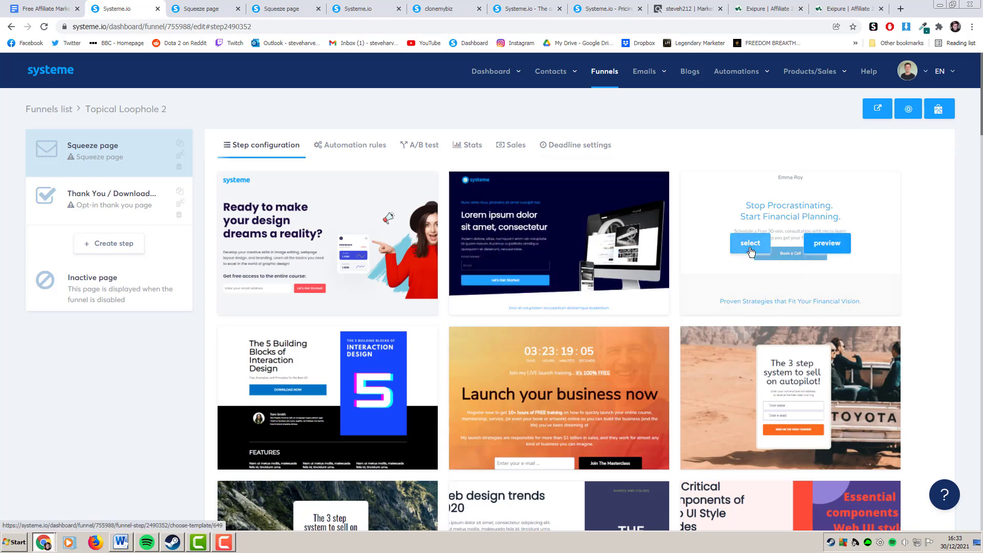
click(751, 251)
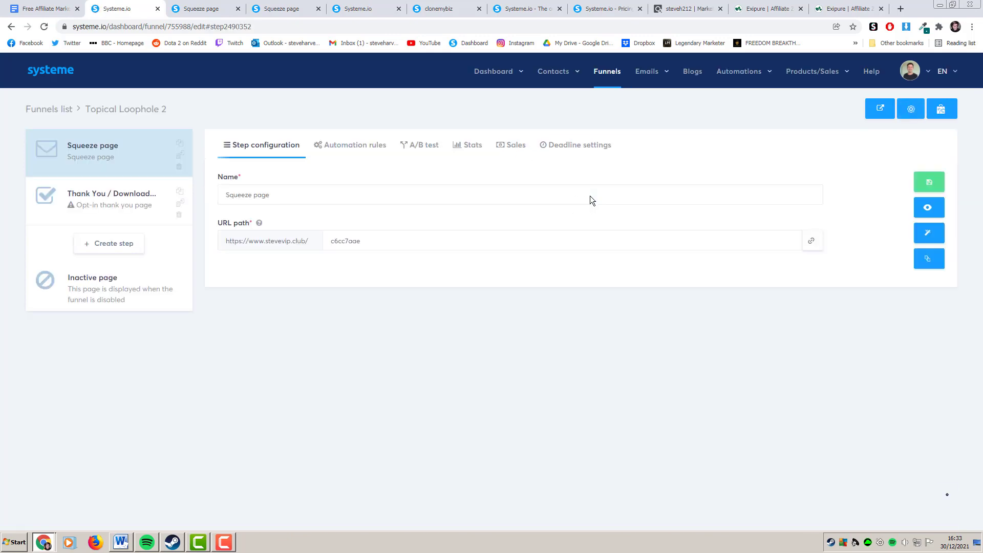
Step: Rename the squeeze page step to 'Tropical Loophole Landing Page' and open it in the editor
drag(282, 199, 224, 201)
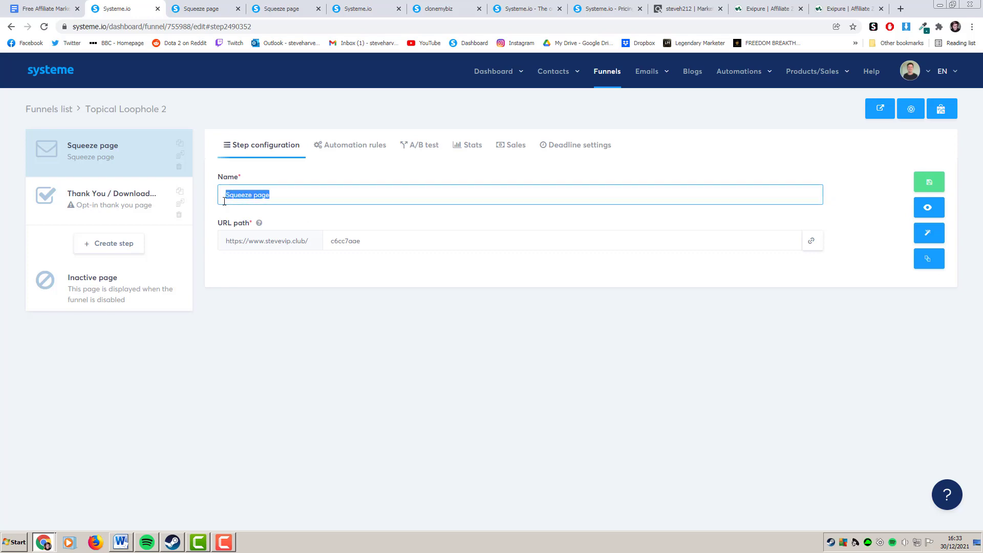
text(Lead)
key(BackSpace)
key(BackSpace)
key(BackSpace)
key(BackSpace)
text(Tro)
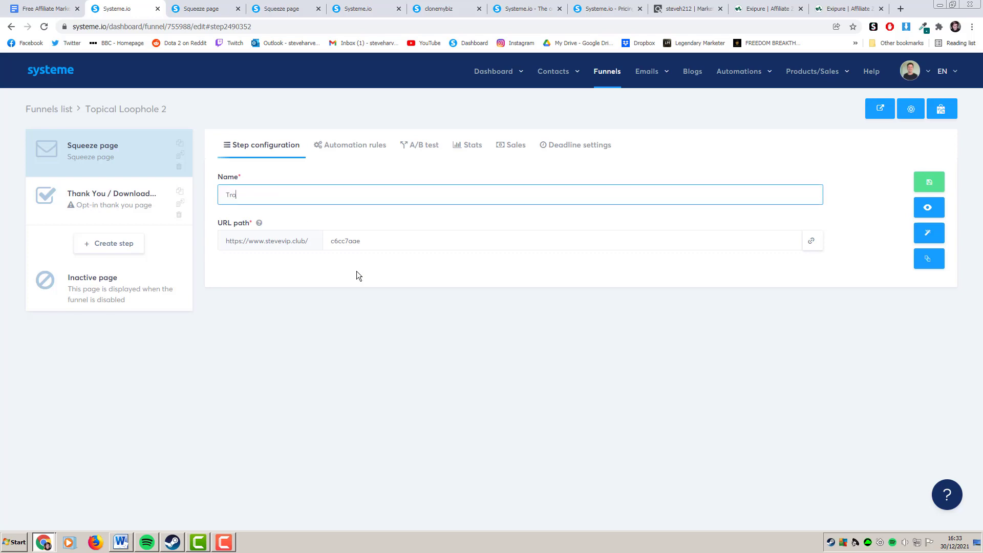
text(pical Loophole Landing Page)
click(936, 237)
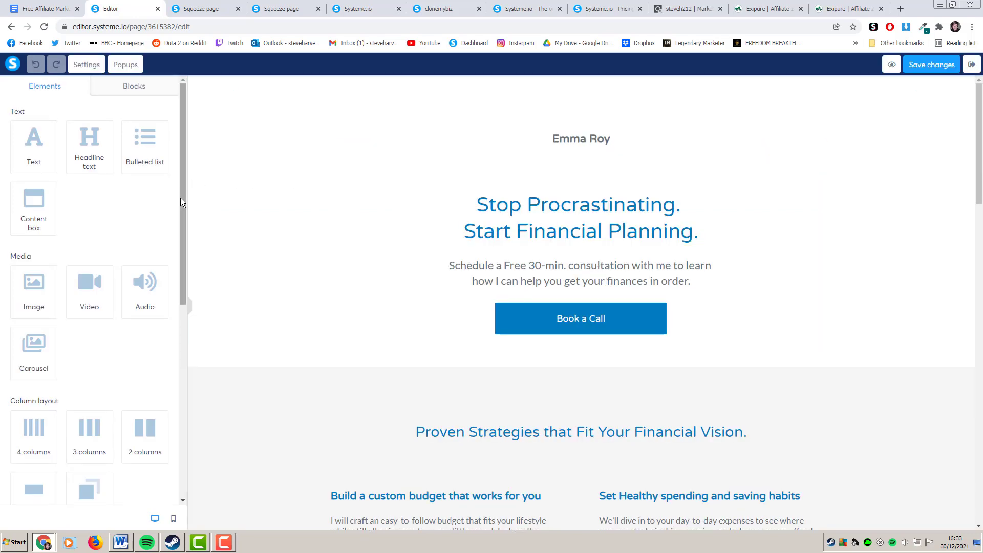
Step: Add a trial Lorem ipsum text block below Book a Call, then delete it
mouse_move(180, 197)
mouse_down()
mouse_move(174, 386)
mouse_move(173, 237)
mouse_move(193, 186)
mouse_up()
scroll(417, 272, down, 6)
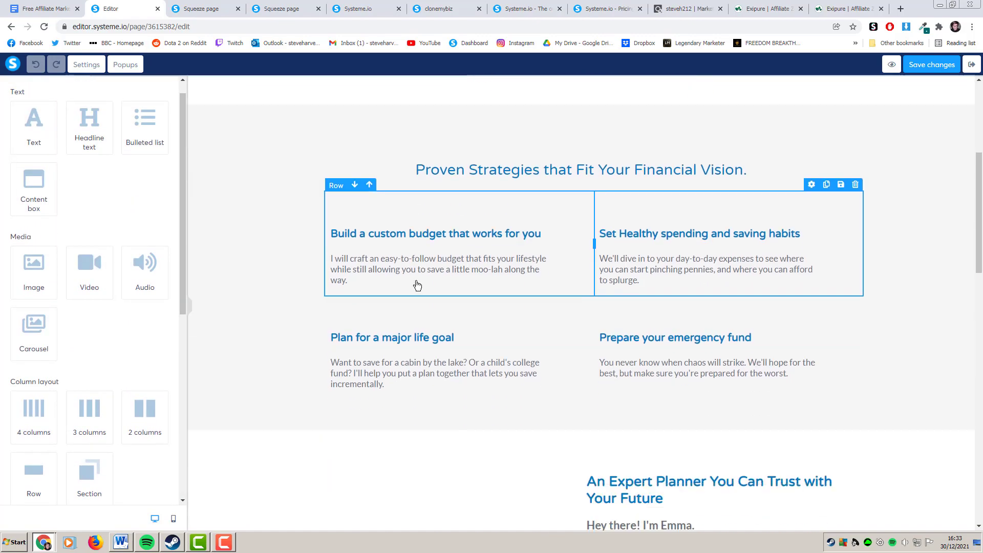
scroll(417, 283, up, 3)
scroll(417, 287, up, 3)
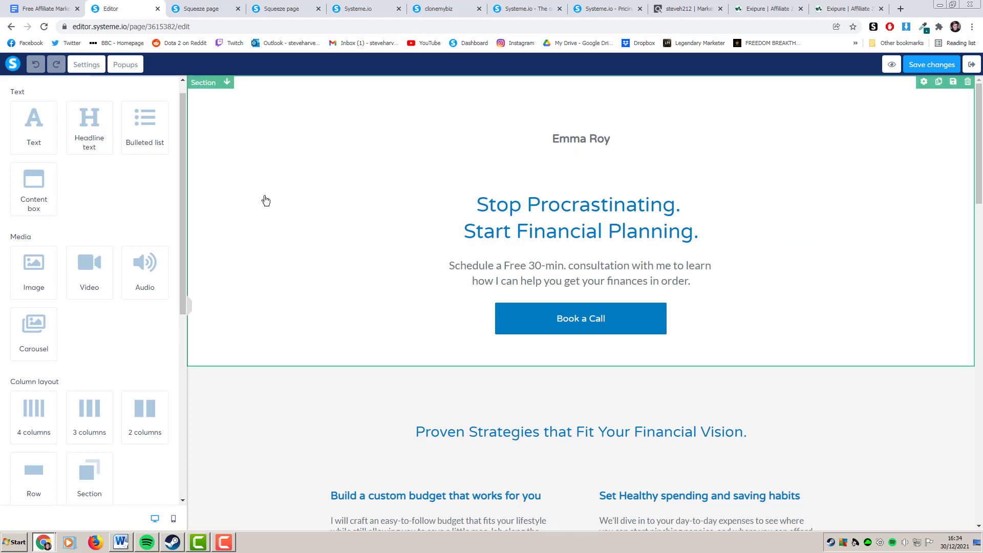
drag(181, 177, 183, 153)
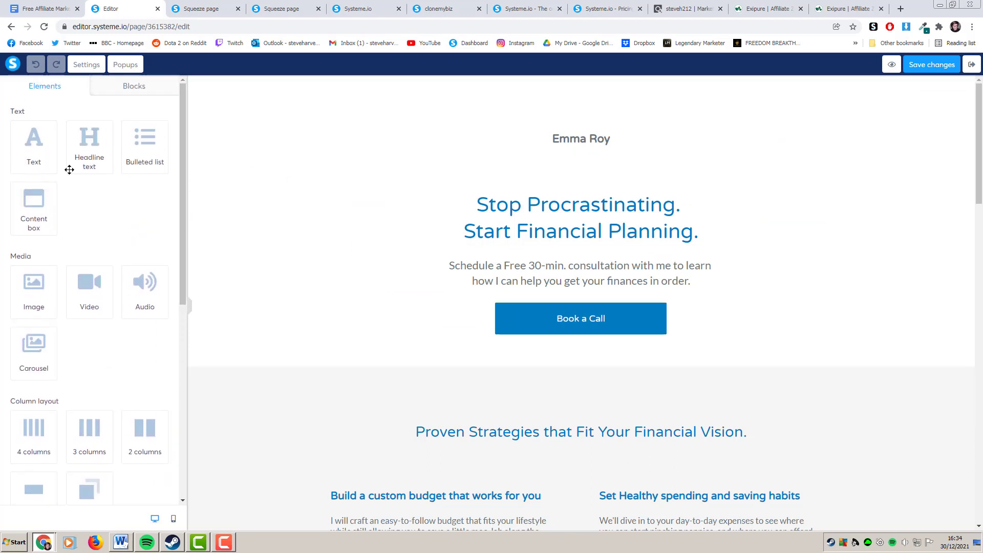
drag(37, 149, 571, 350)
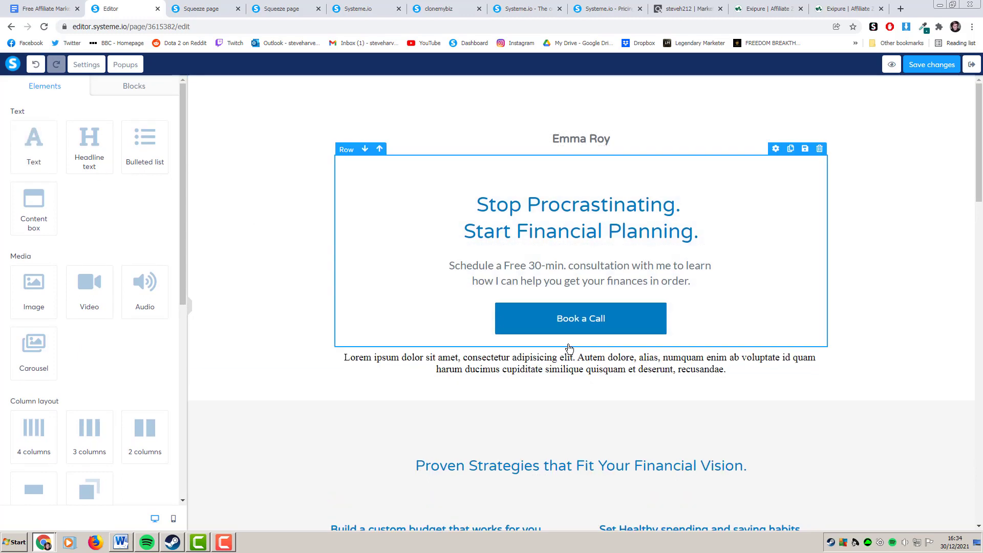
click(814, 346)
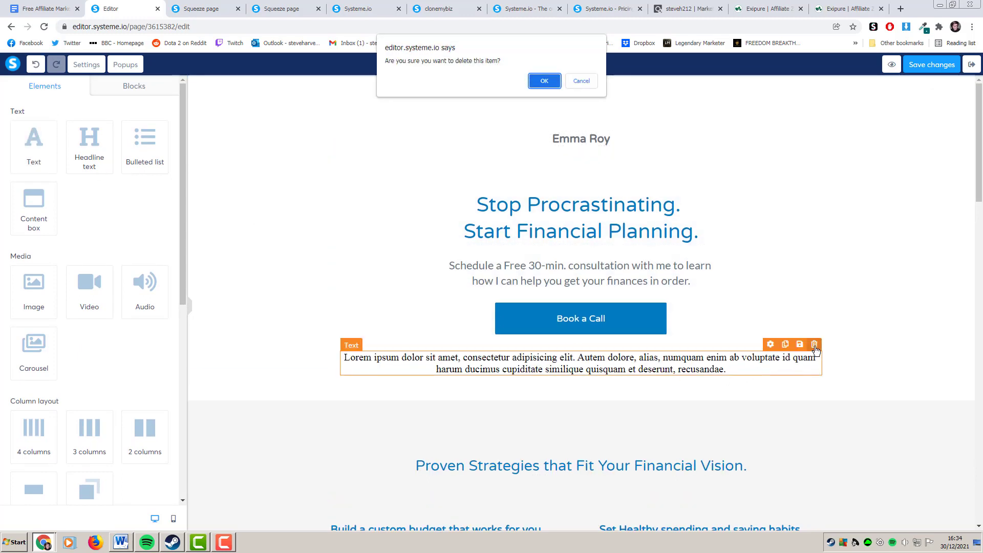
click(542, 81)
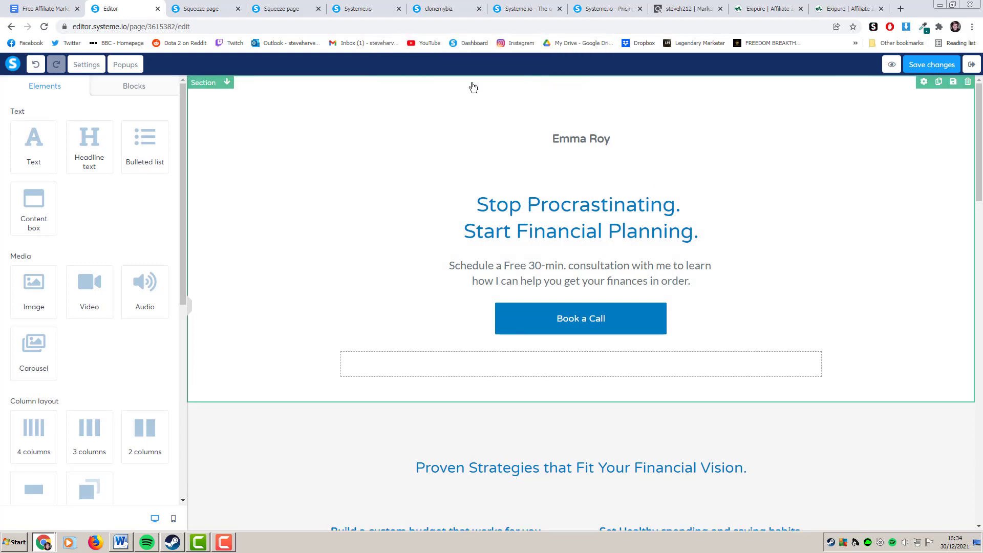
click(134, 92)
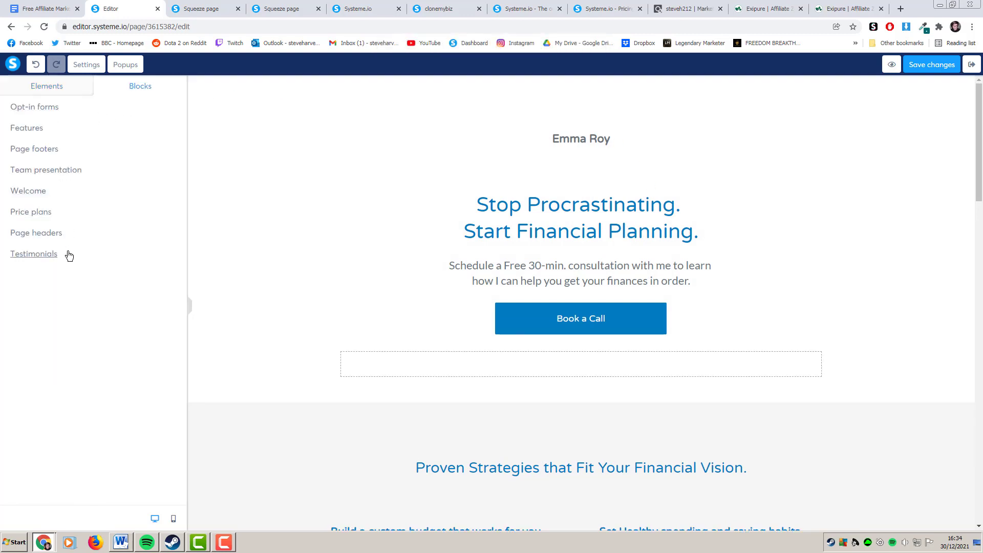
click(56, 114)
mouse_move(170, 146)
mouse_down()
mouse_move(176, 331)
mouse_move(174, 149)
mouse_up()
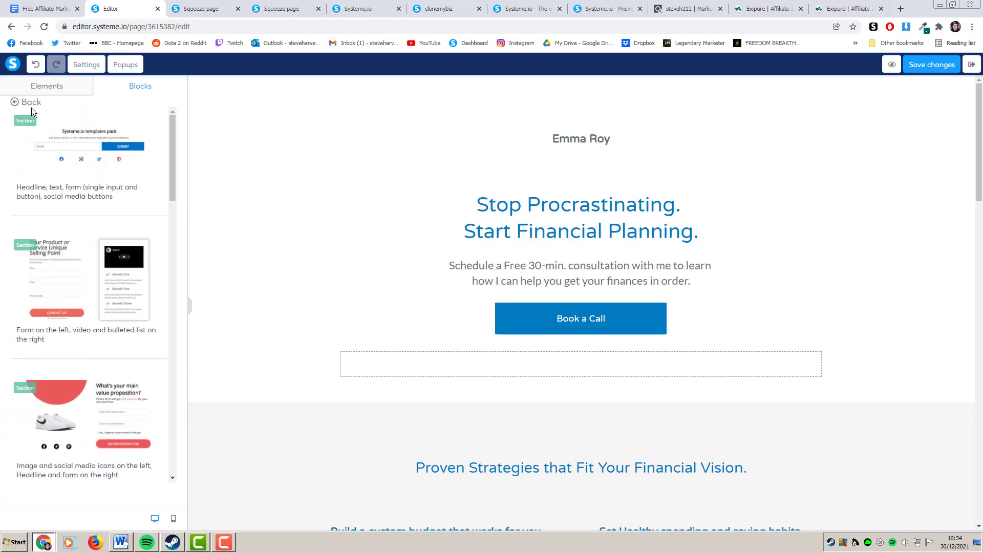
click(31, 105)
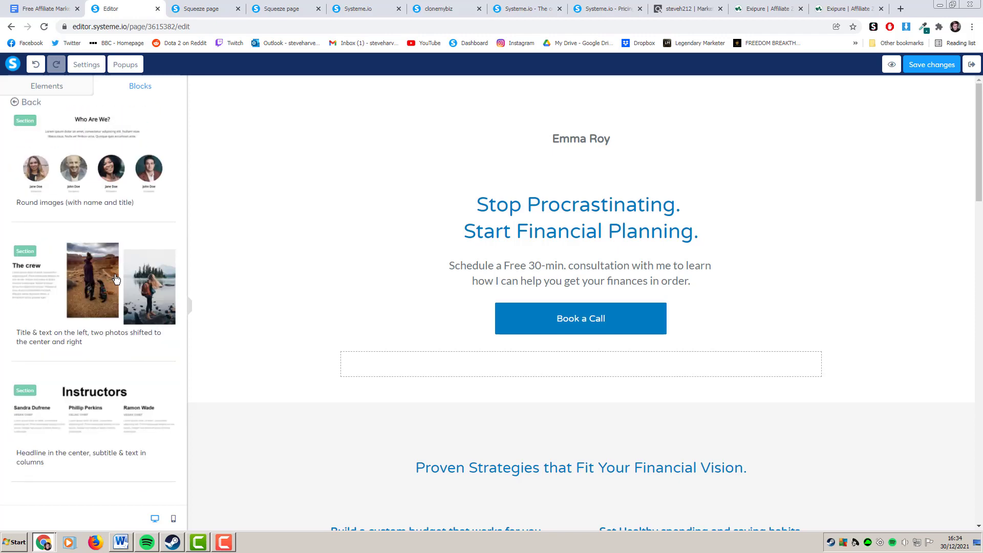
click(29, 104)
click(41, 95)
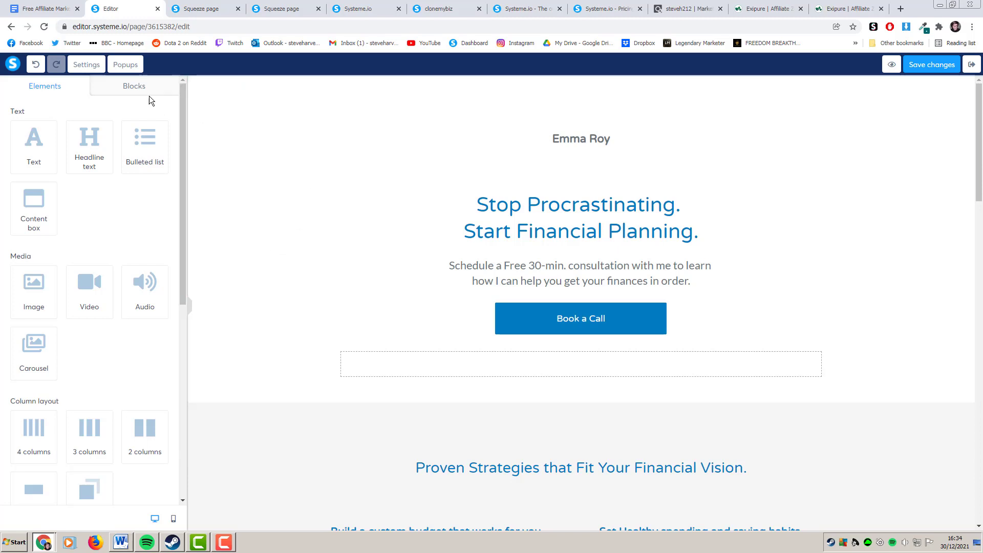
Step: Confirm there are no popups and review page typography: font size 20, line height 26
click(128, 66)
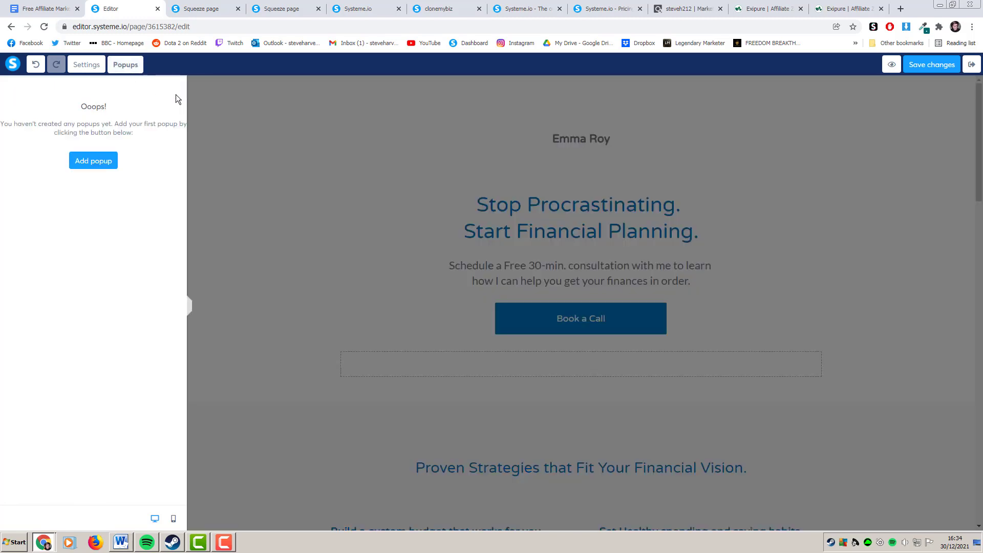
click(260, 121)
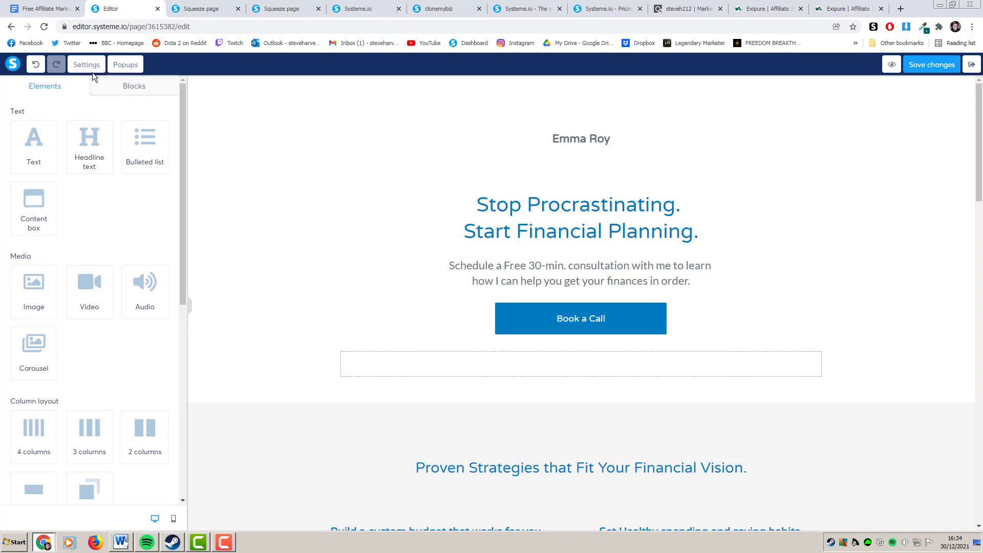
click(87, 66)
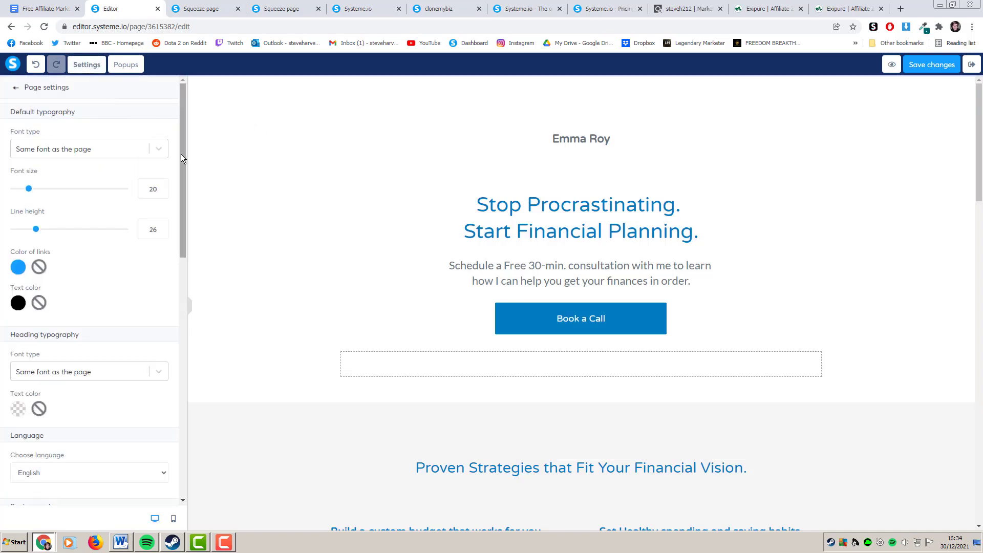
drag(180, 154, 192, 130)
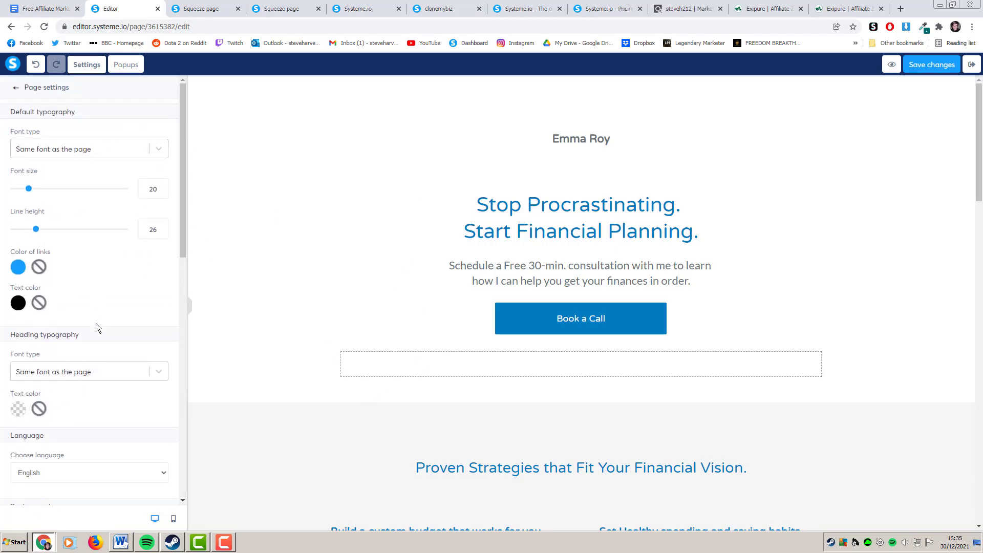
click(314, 271)
Step: Delete the empty placeholder box and the Proven Strategies and Expert Planner sections
scroll(628, 292, down, 2)
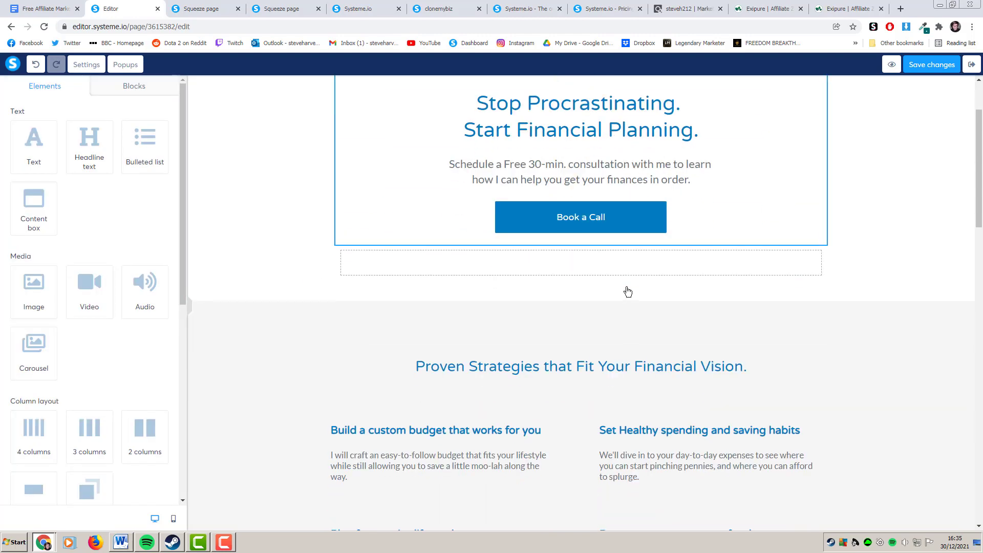
scroll(736, 301, up, 2)
scroll(762, 329, down, 3)
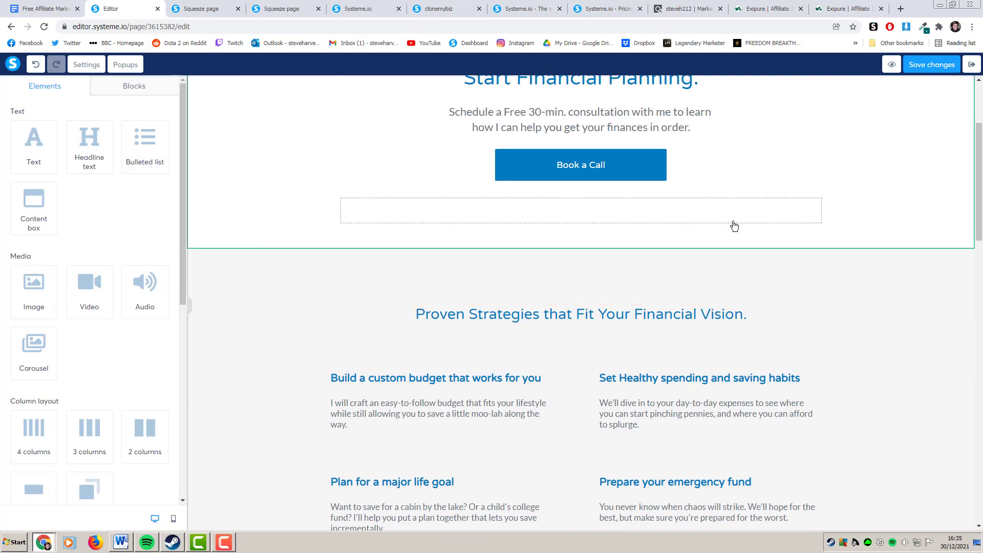
click(820, 185)
click(533, 81)
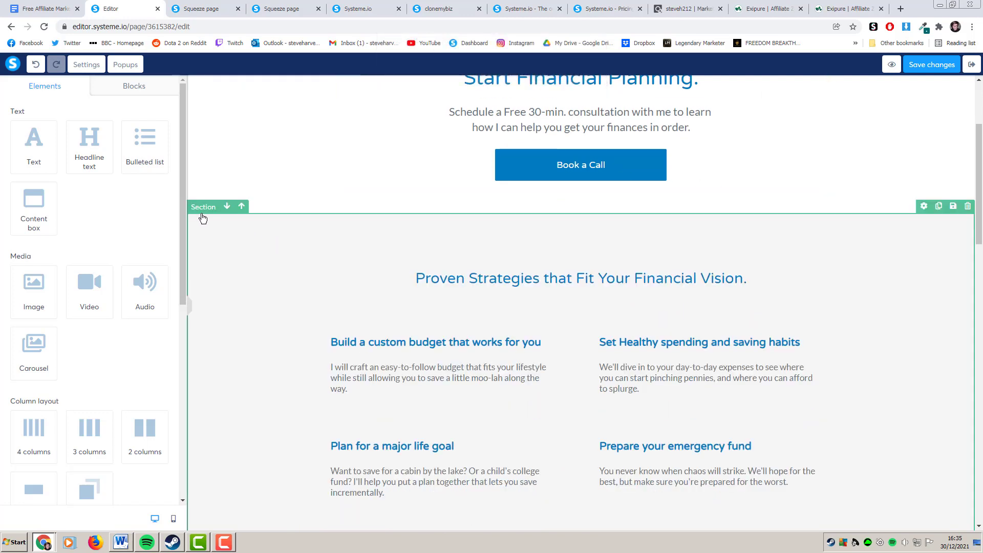
click(968, 206)
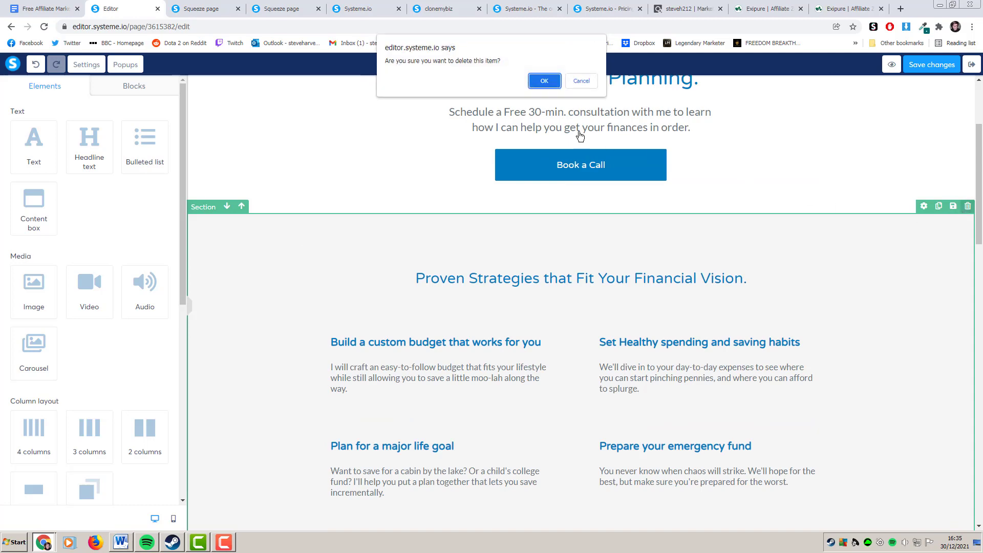
click(544, 82)
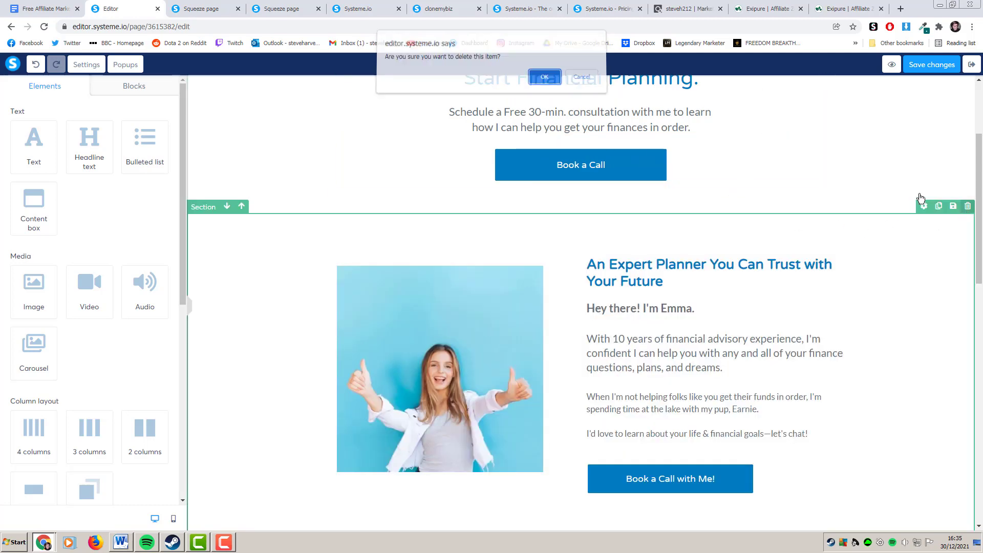
key(Return)
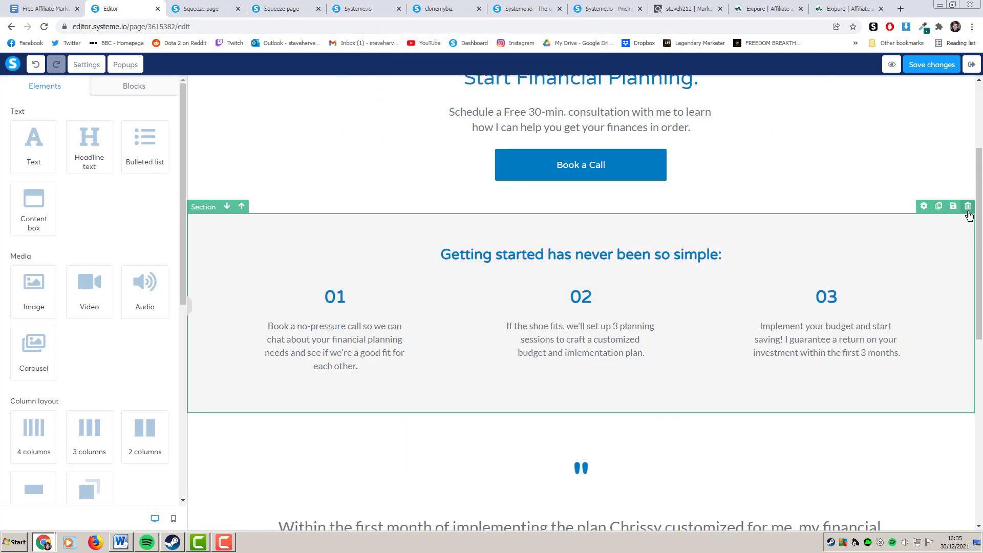
Step: Delete the Getting started, testimonial, Ready for a change? and footer sections
click(967, 207)
key(Return)
click(967, 207)
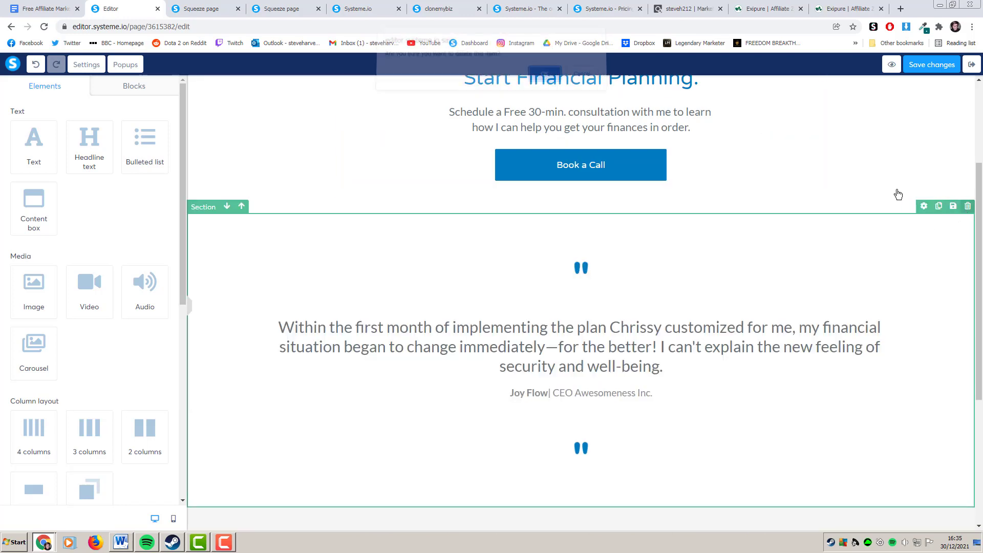
key(Return)
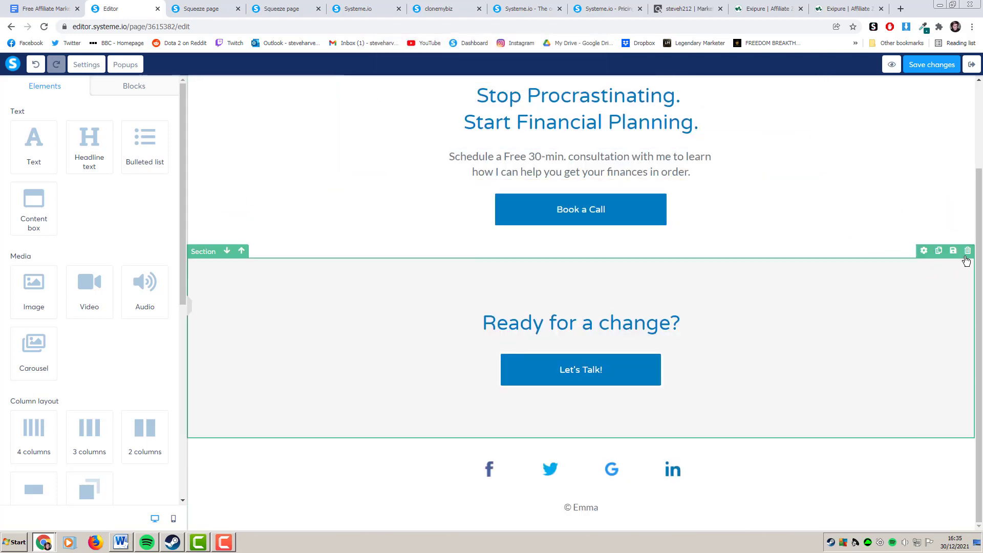
click(967, 250)
key(Return)
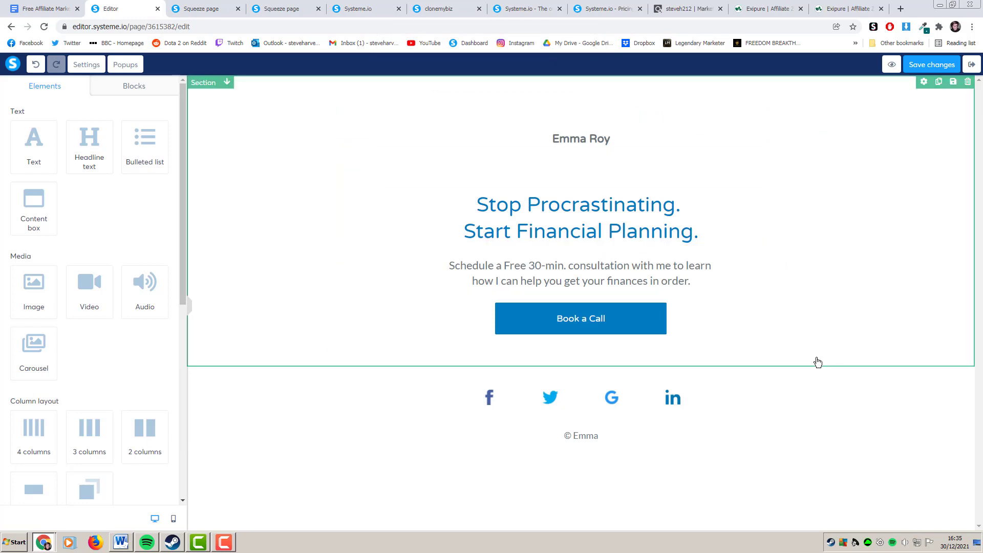
click(967, 359)
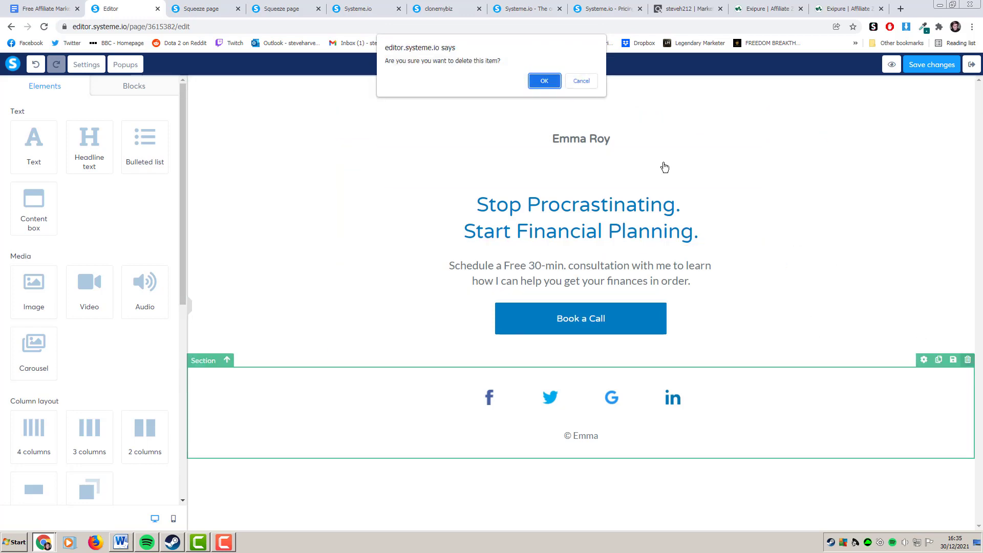
click(543, 82)
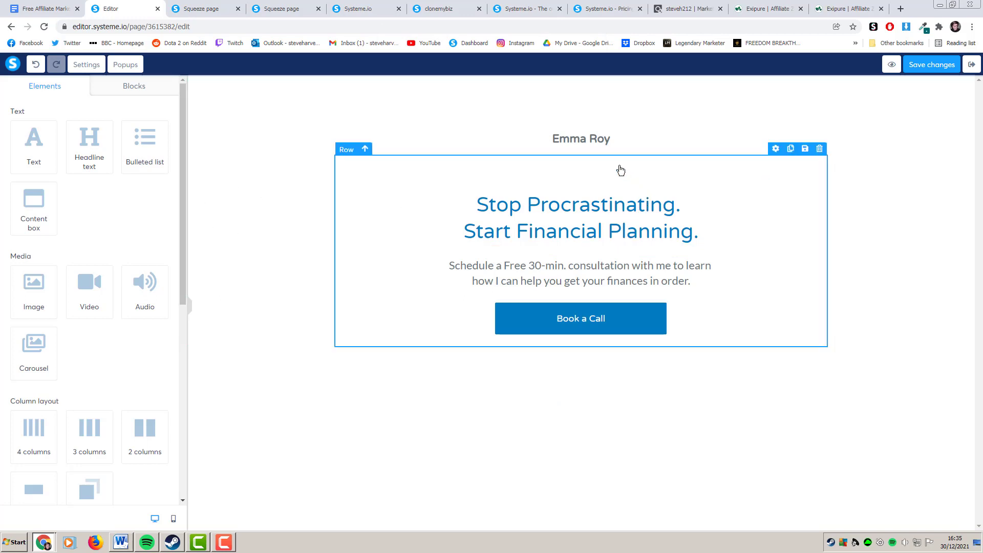
click(305, 10)
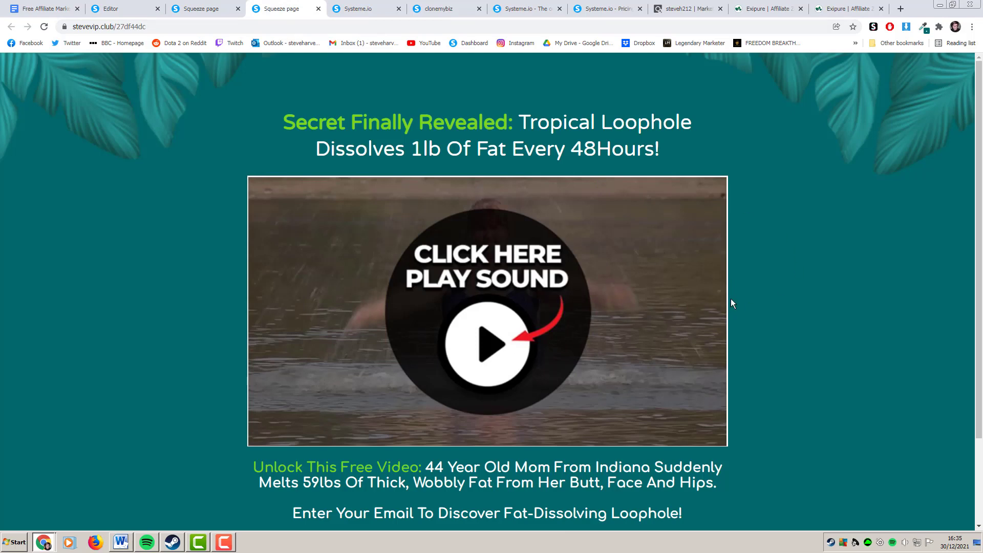
scroll(731, 302, down, 2)
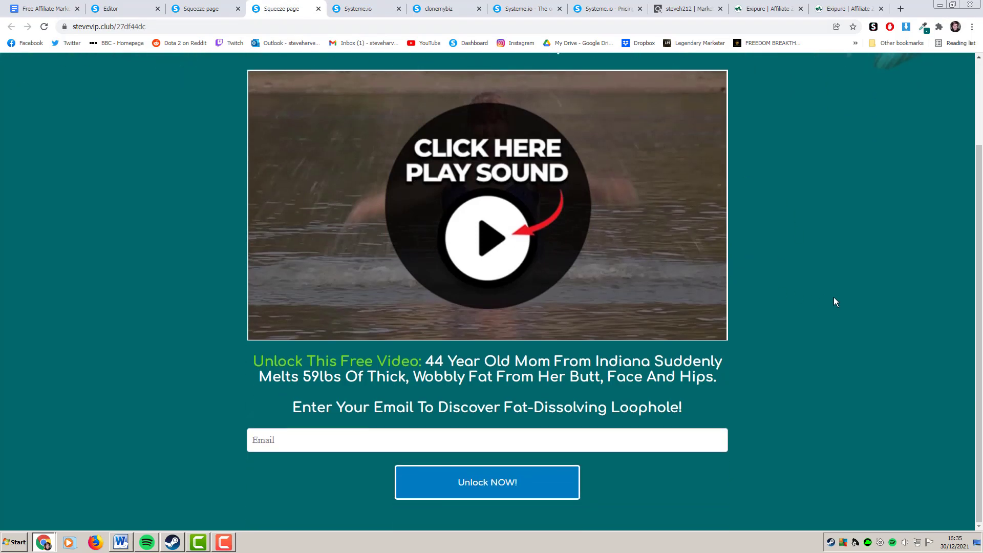
scroll(833, 301, up, 2)
scroll(695, 301, down, 2)
scroll(616, 438, up, 2)
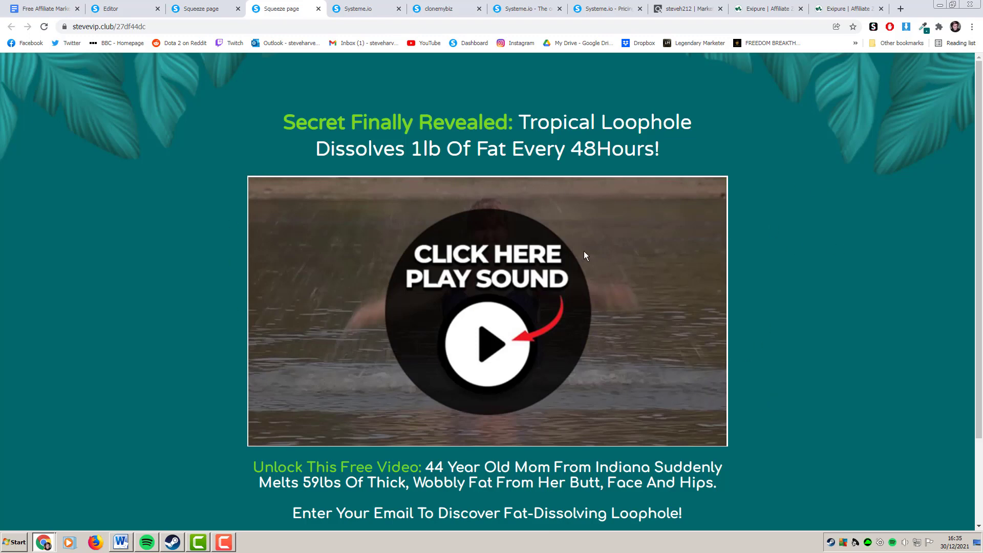
scroll(732, 285, down, 2)
scroll(733, 285, up, 2)
scroll(474, 379, down, 1)
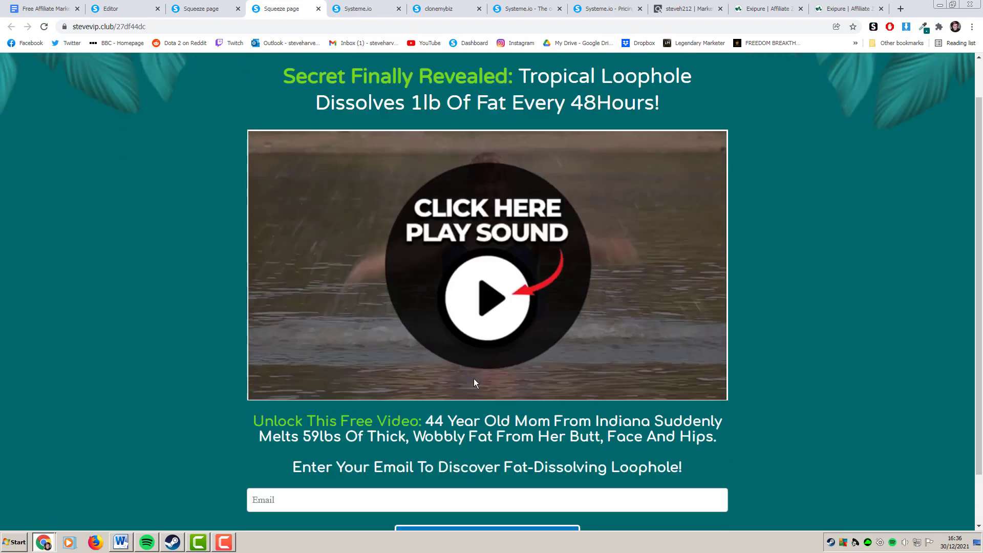
scroll(474, 379, up, 1)
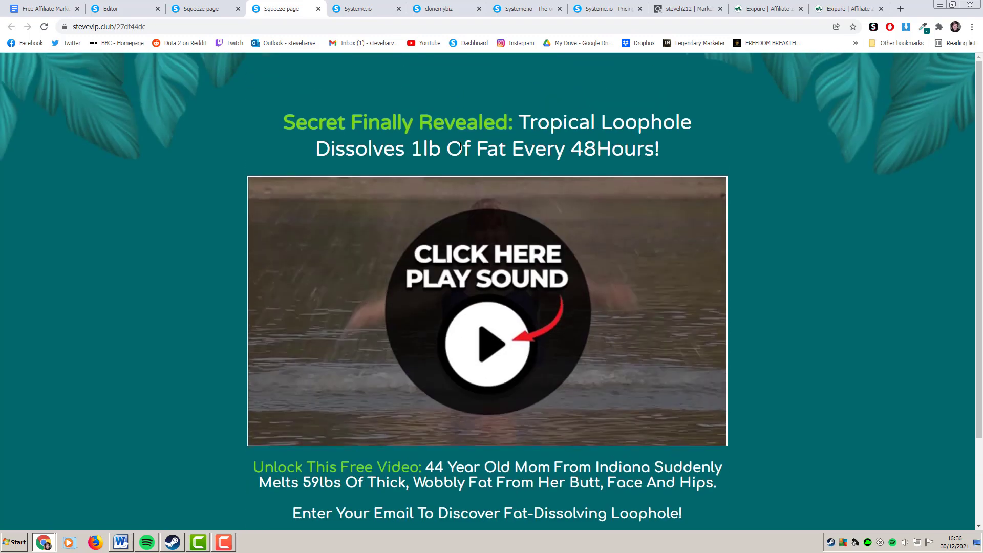
scroll(460, 147, down, 2)
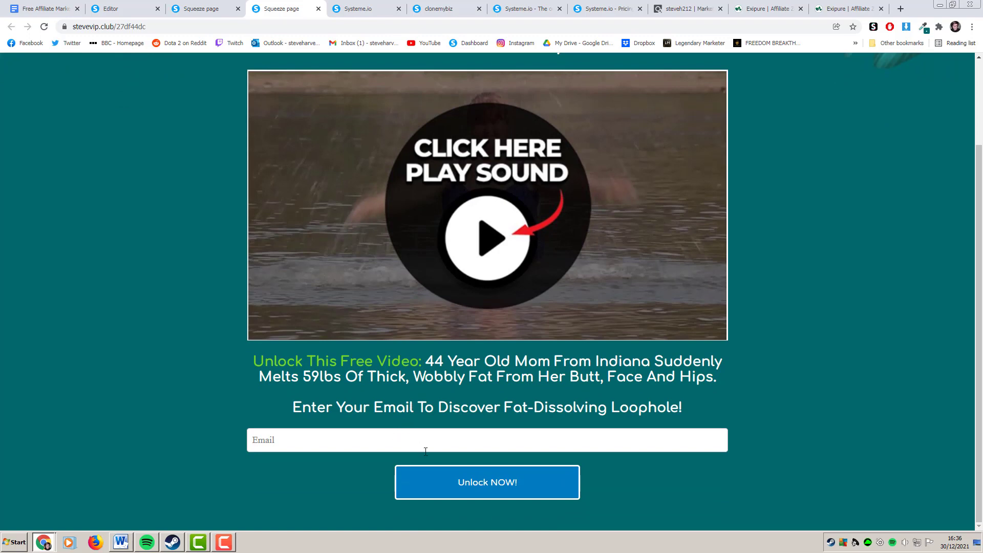
scroll(441, 443, up, 2)
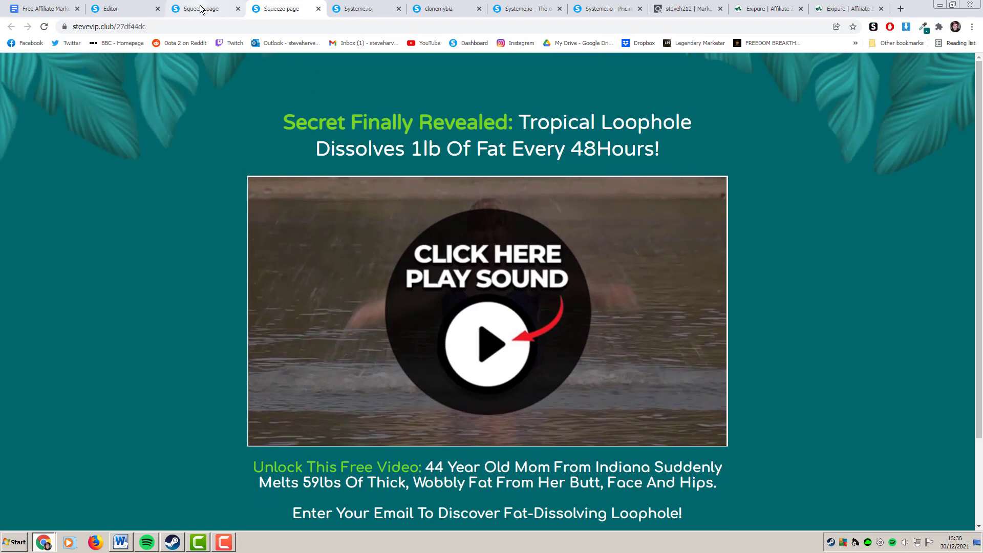
click(183, 10)
Step: Open the hero section's settings, check the mobile preview, and begin choosing its background colour
click(139, 8)
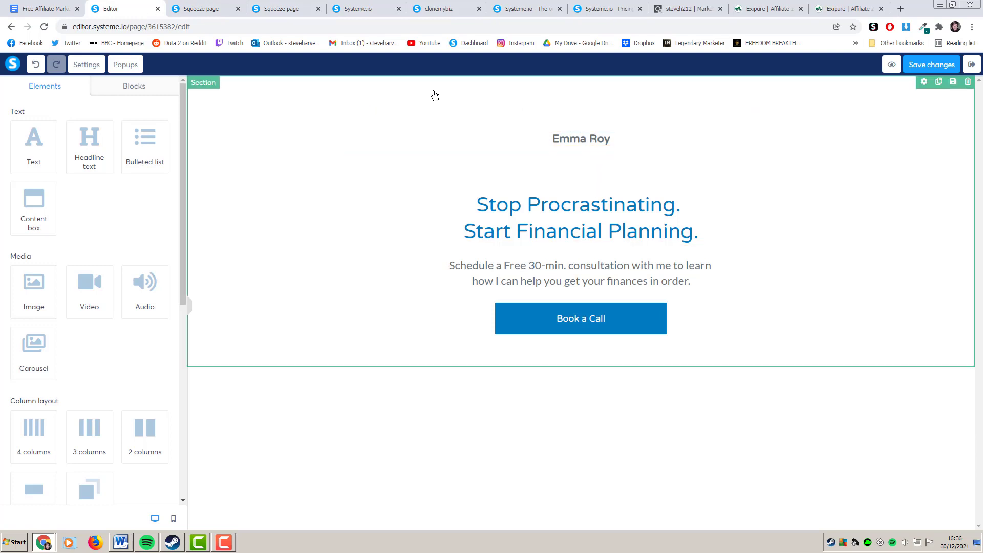
click(203, 86)
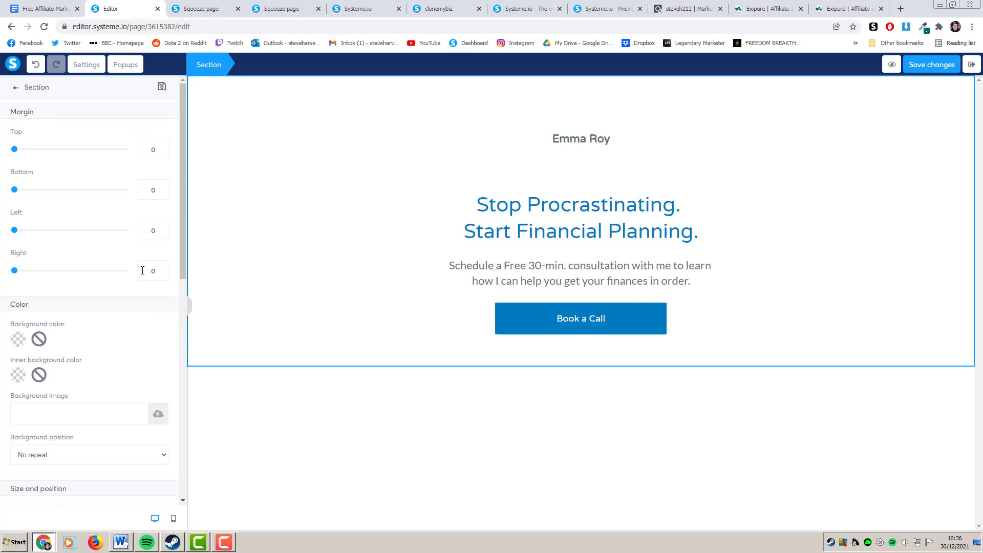
mouse_move(180, 230)
mouse_down()
mouse_move(181, 238)
mouse_move(180, 216)
mouse_up()
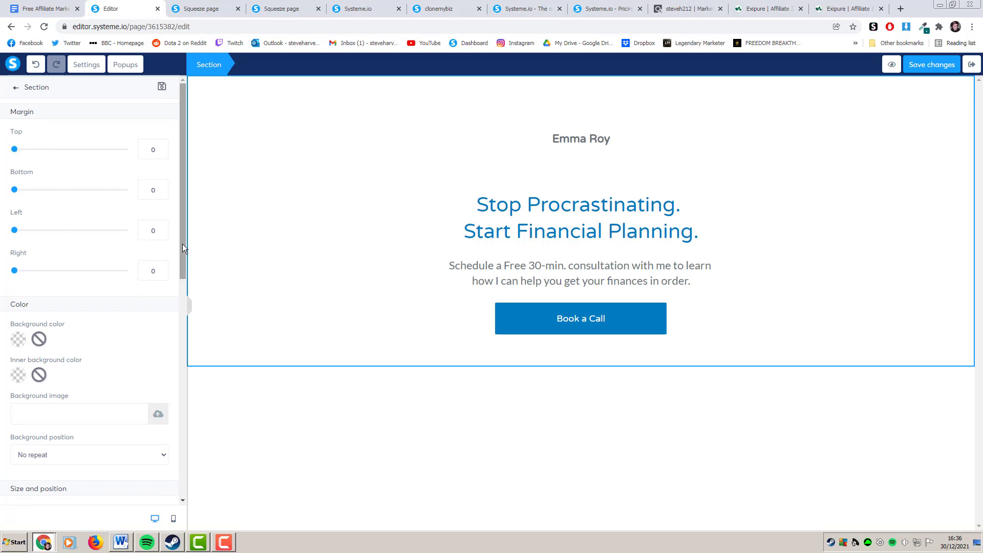
drag(183, 245, 176, 310)
click(172, 519)
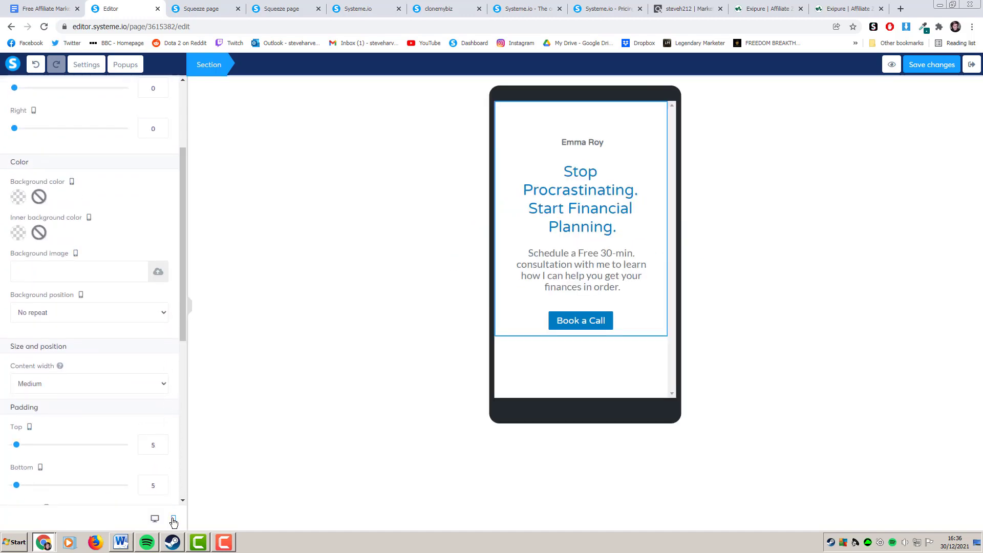
click(154, 519)
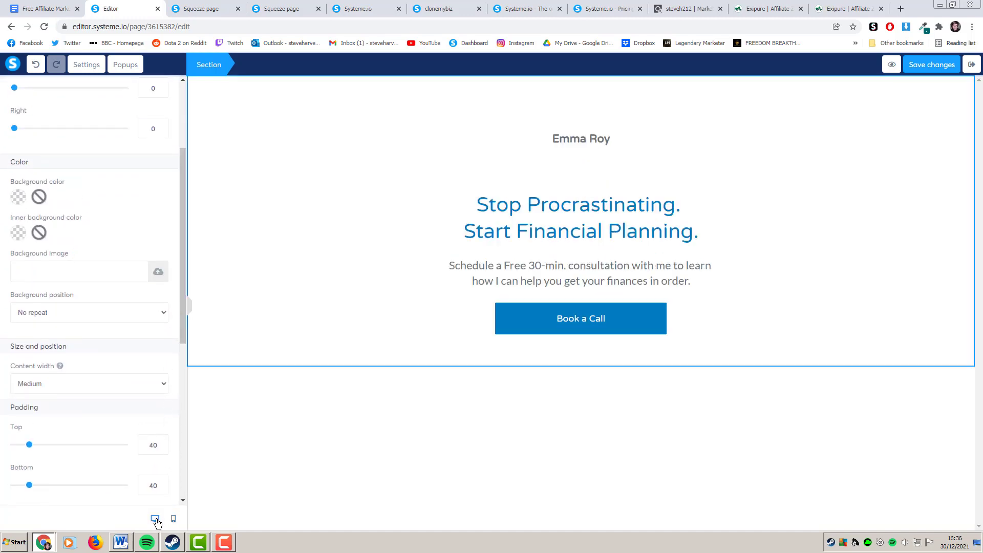
click(19, 198)
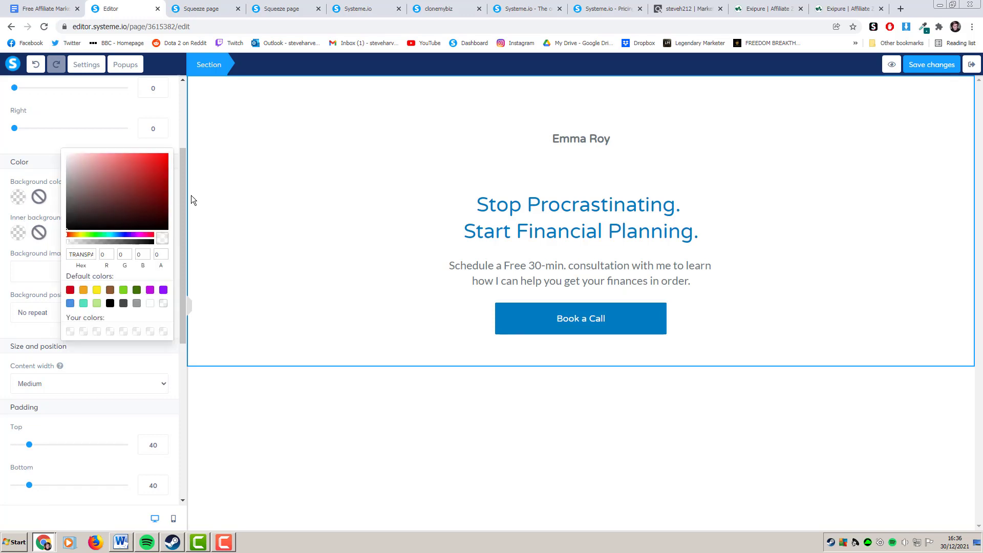
click(290, 11)
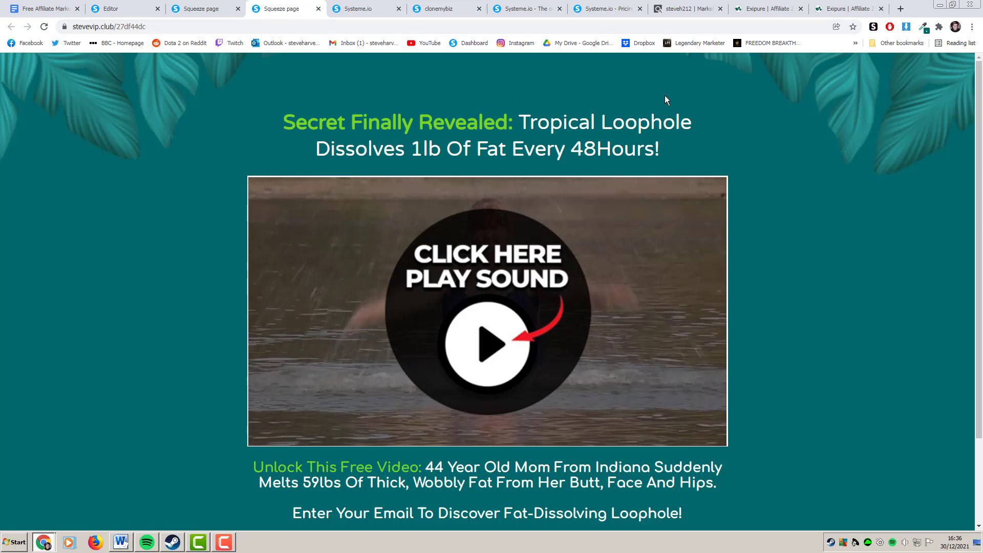
Step: Sample the reference page's teal background #00696B with the ColorZilla picker
click(924, 29)
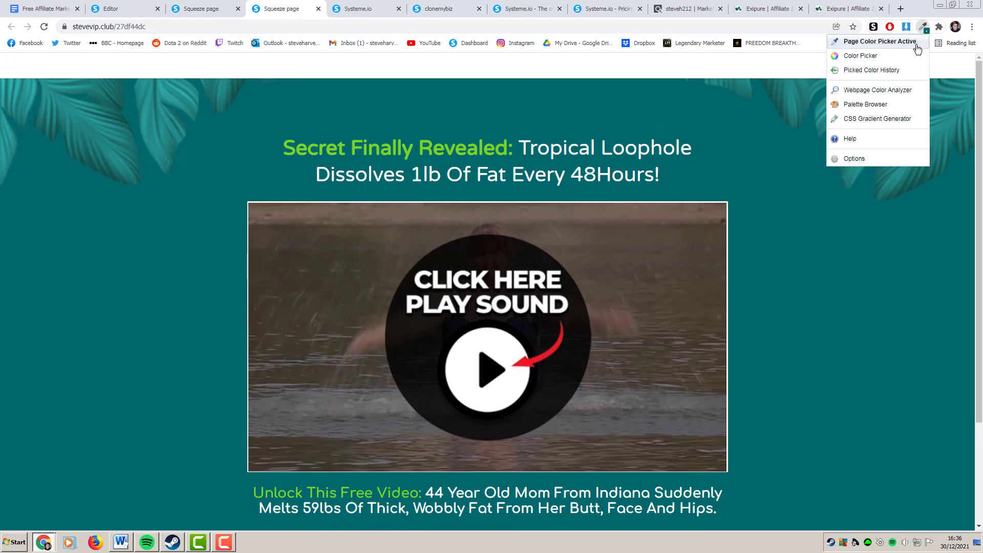
click(859, 56)
click(880, 65)
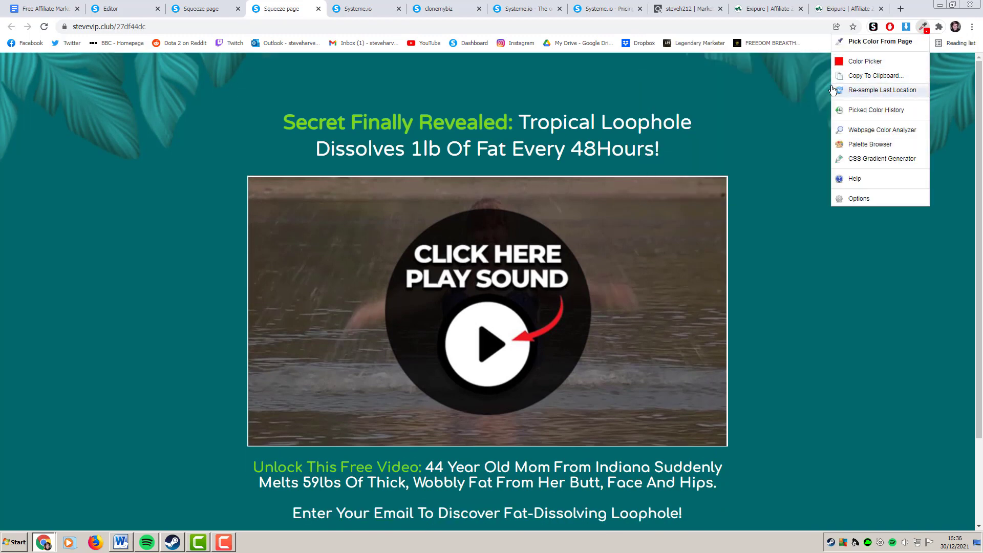
click(873, 41)
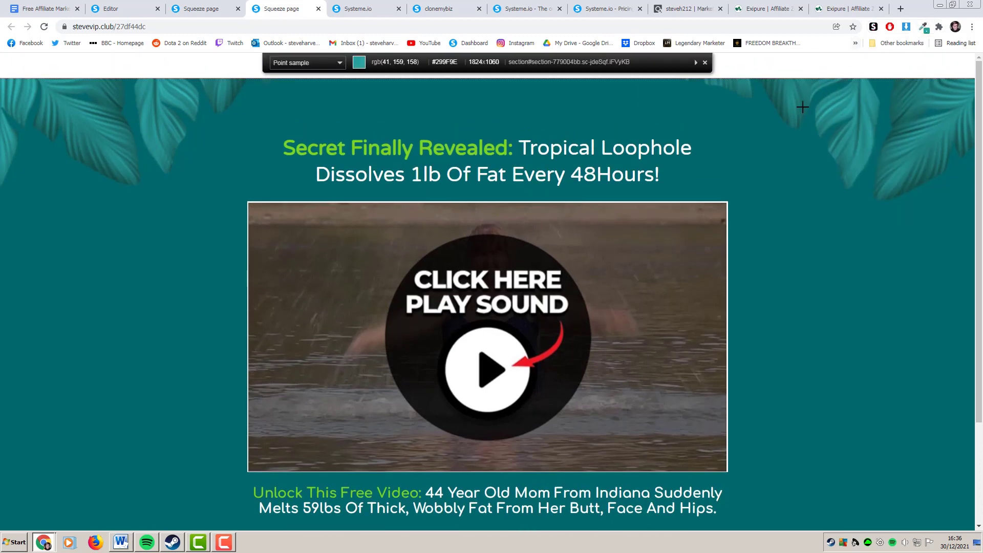
click(744, 150)
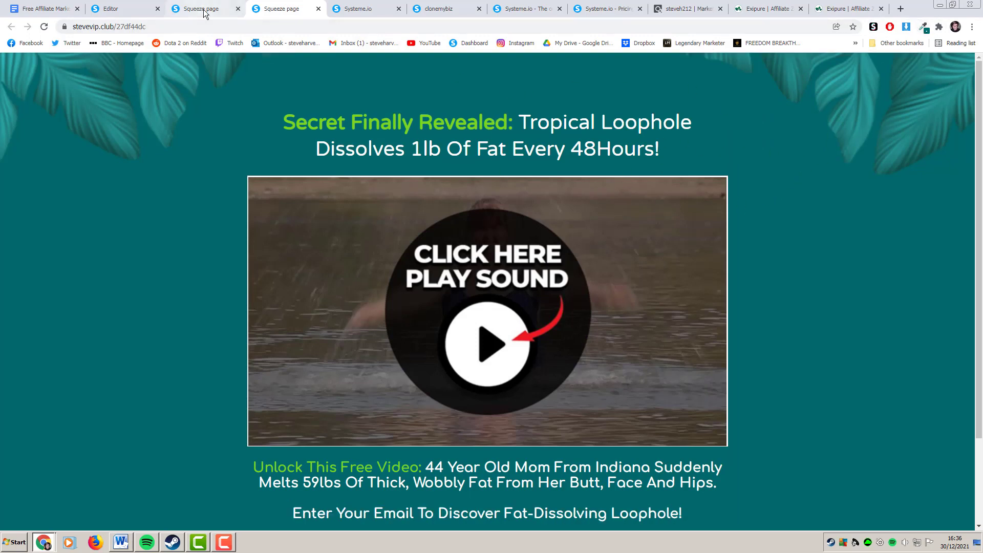
click(238, 9)
Step: Paste #00696B into the hero section's background Hex field, replacing TRANSPARENT
click(123, 9)
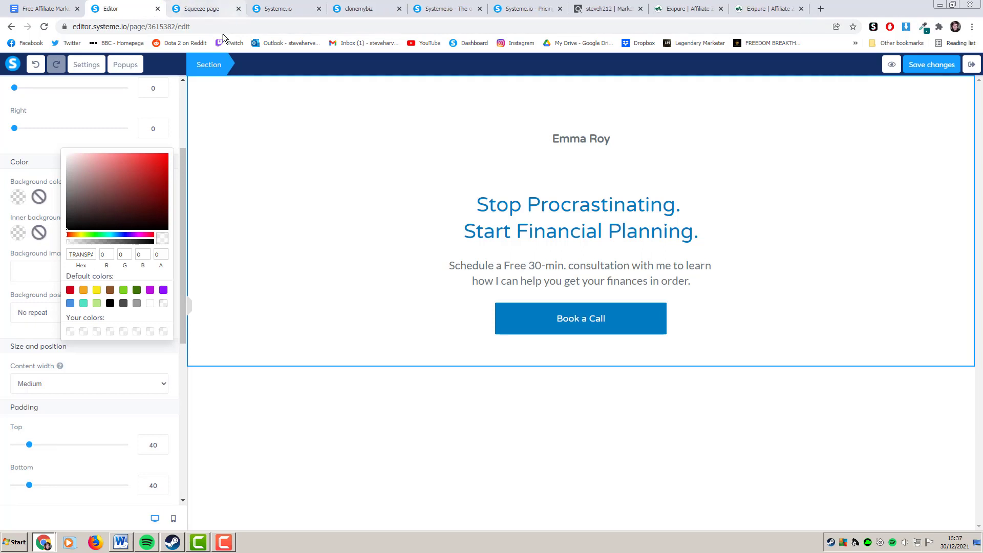
drag(71, 254, 95, 256)
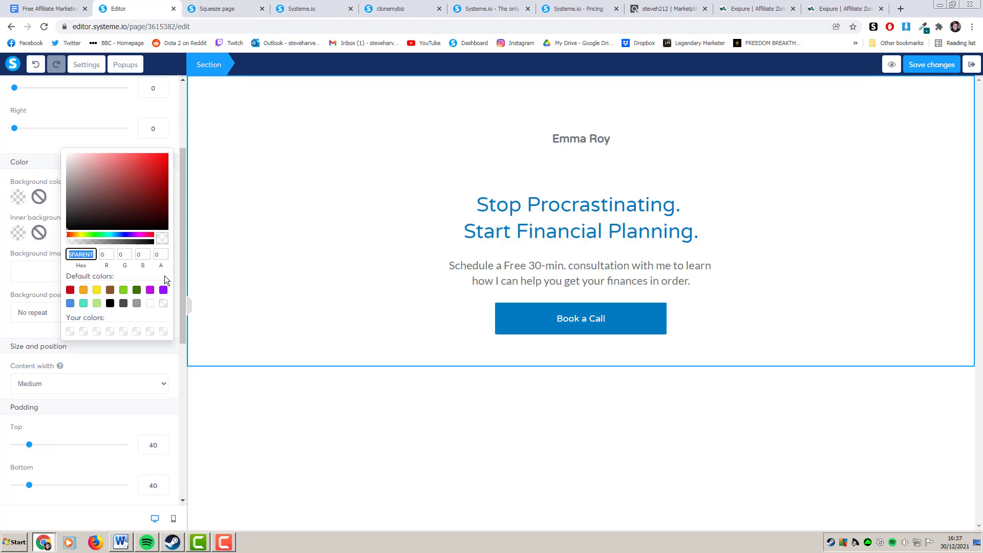
key(ctrl+v)
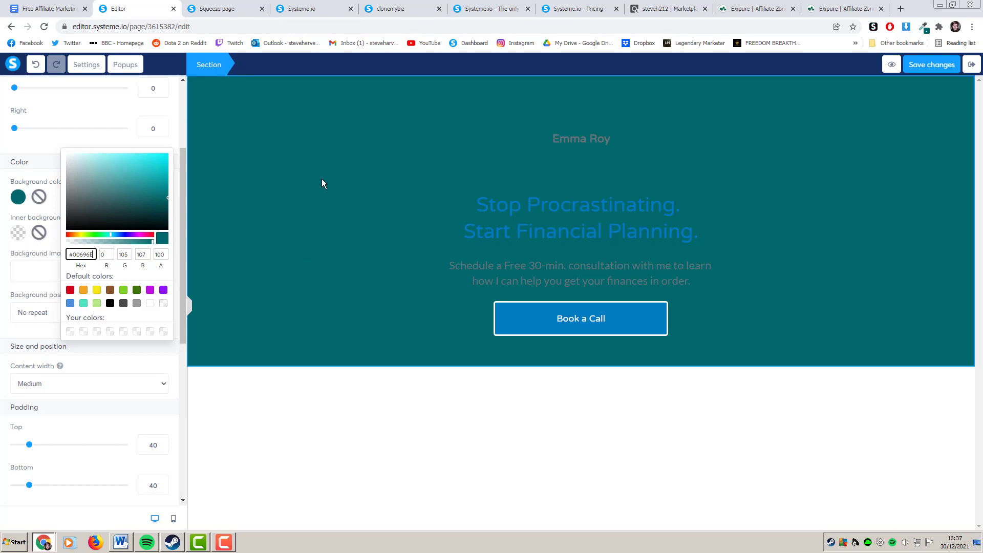
click(263, 284)
Step: Compare the teal hero section against the reference squeeze page across browser tabs
click(293, 8)
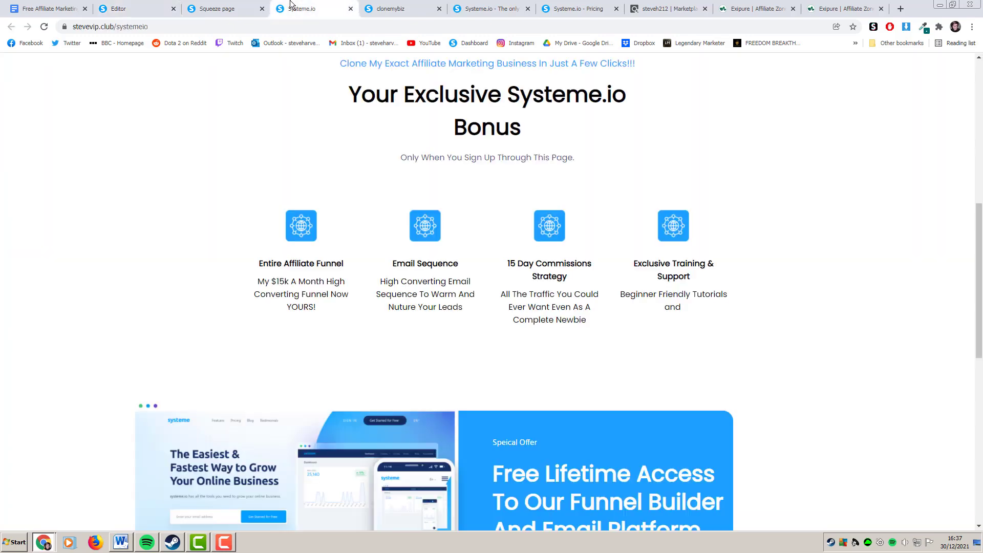
click(374, 8)
click(217, 9)
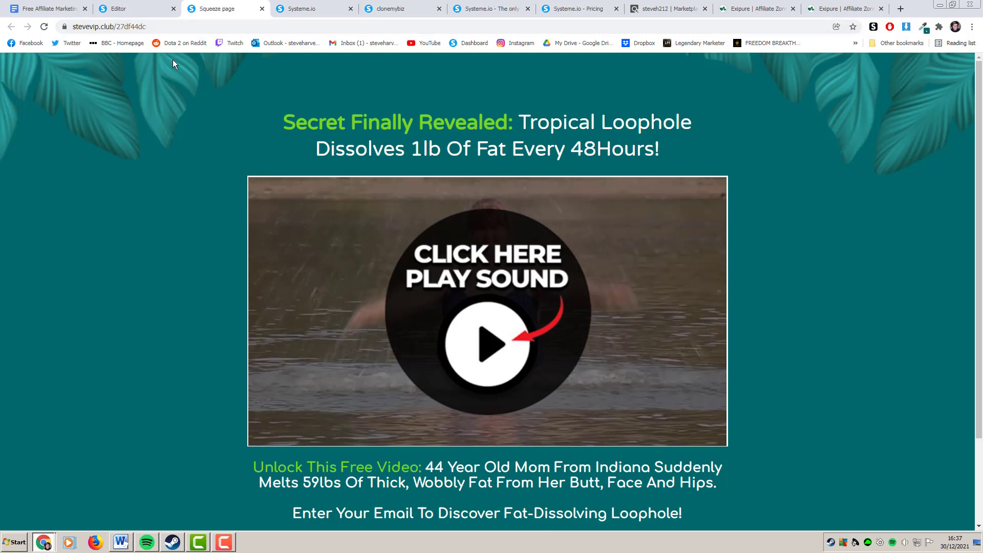
click(149, 11)
click(188, 13)
click(825, 9)
click(218, 8)
click(136, 10)
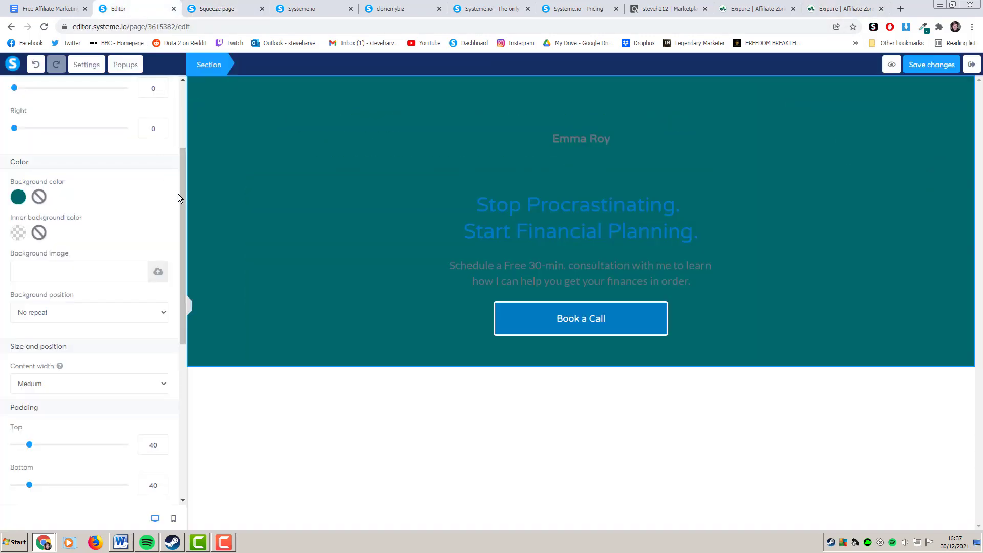
mouse_move(180, 192)
mouse_down()
mouse_move(178, 116)
mouse_move(180, 204)
mouse_up()
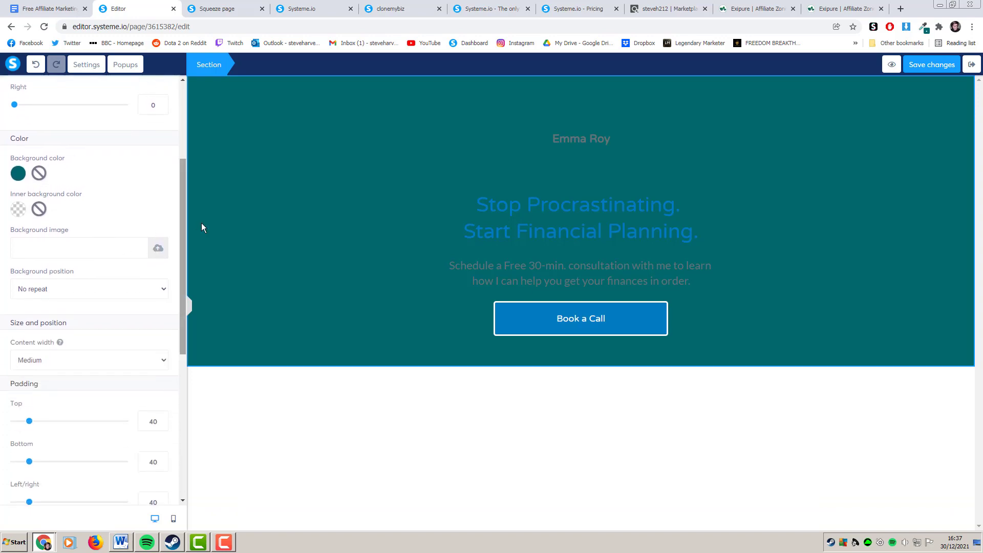
Step: Insert leaves-test.png from Your Images as the section's background image
click(157, 250)
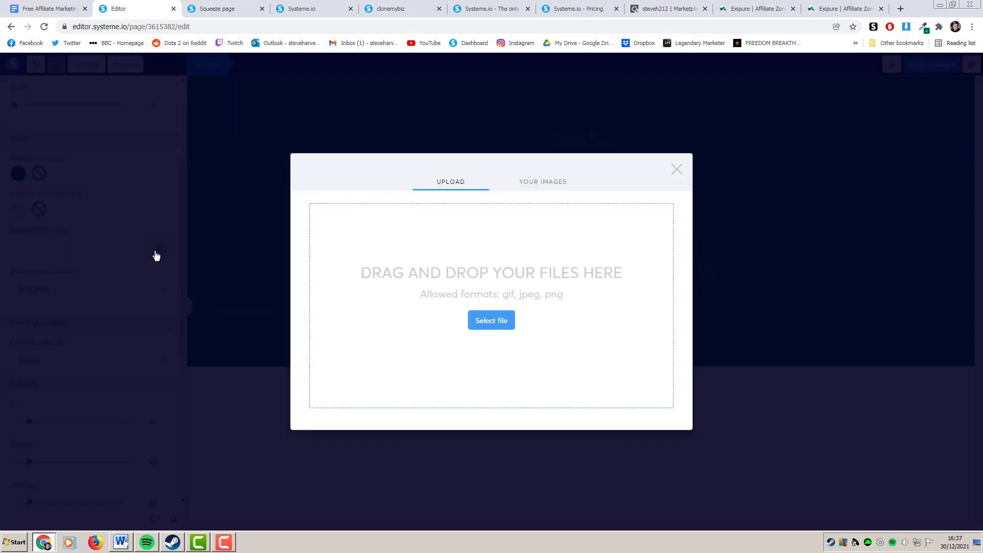
click(533, 187)
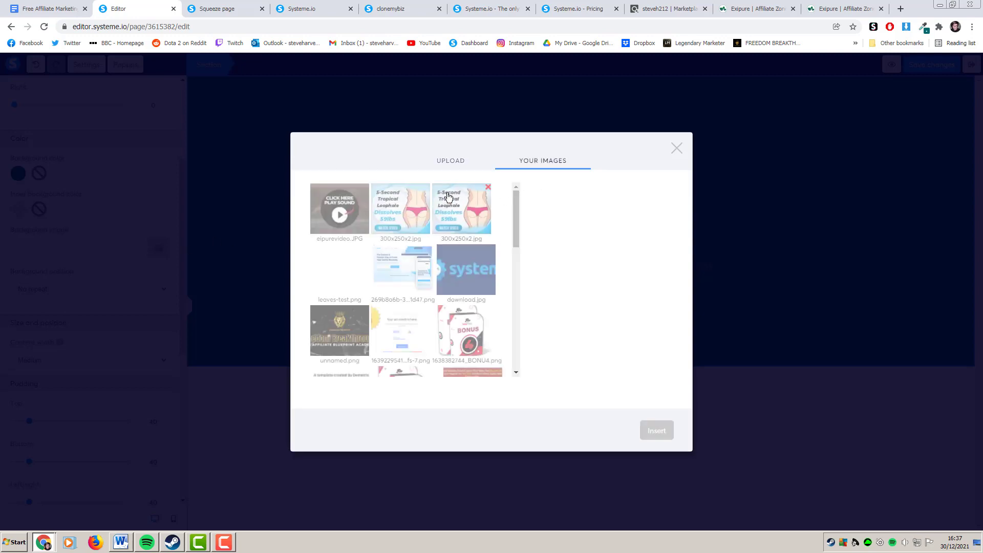
click(344, 277)
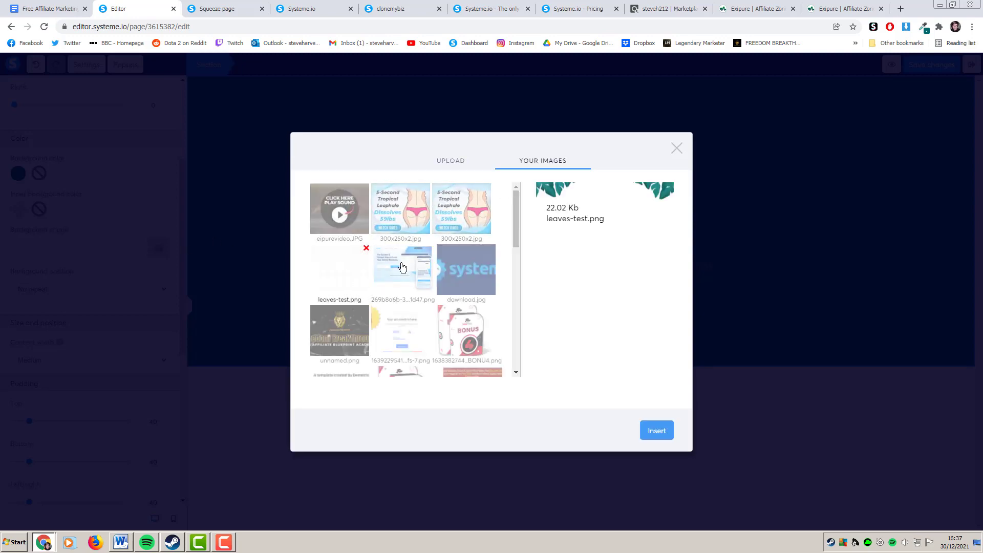
click(657, 431)
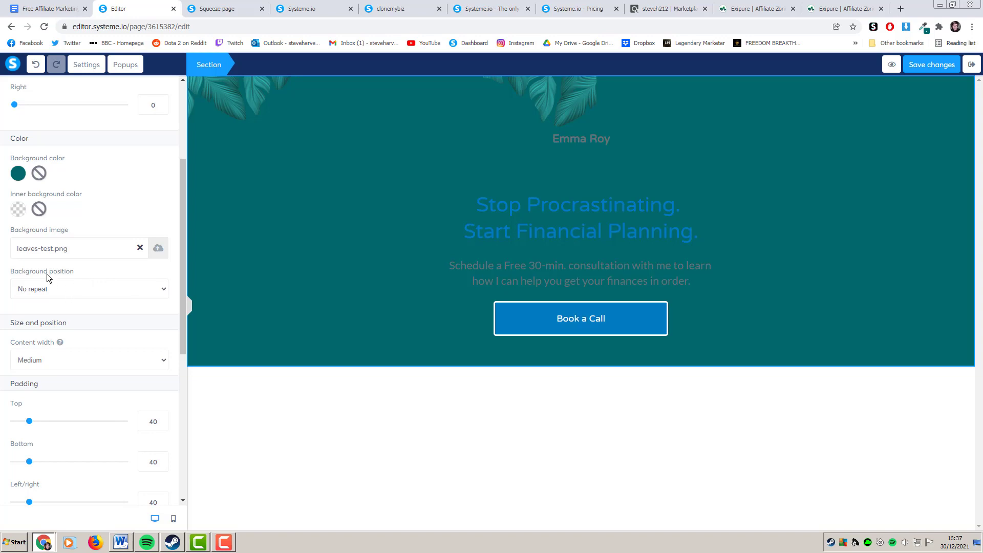
Step: After trying Center and Full center, set the background position to Fill 100% width
click(71, 290)
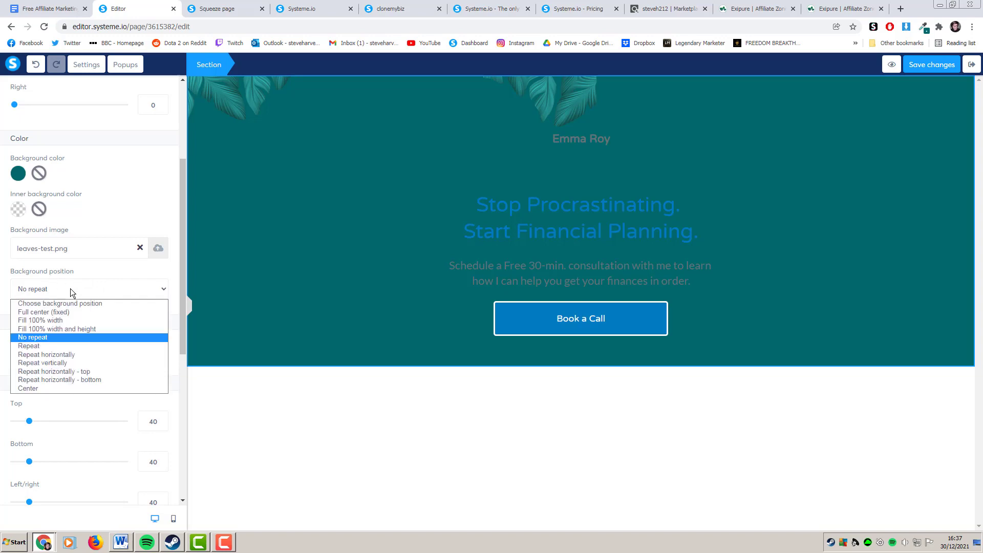
click(51, 388)
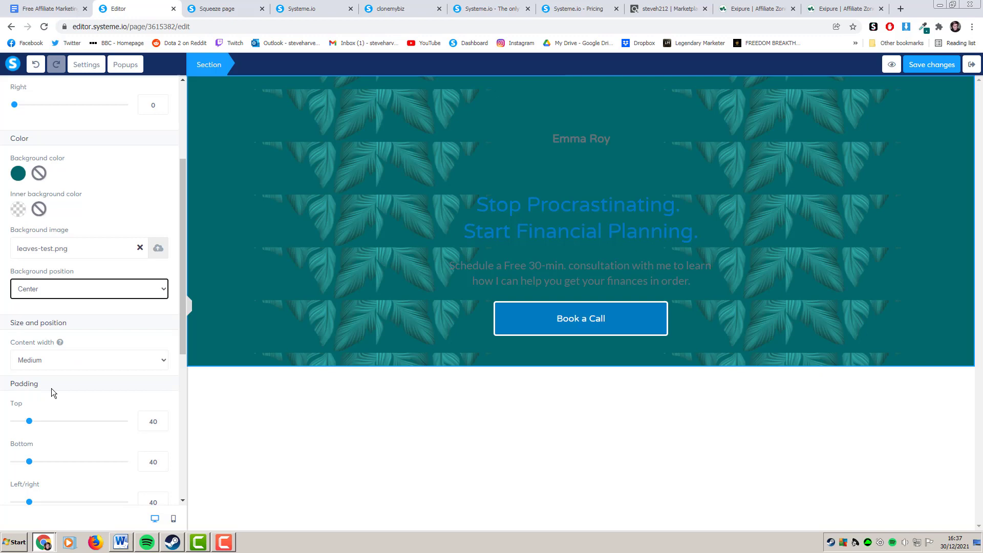
click(96, 292)
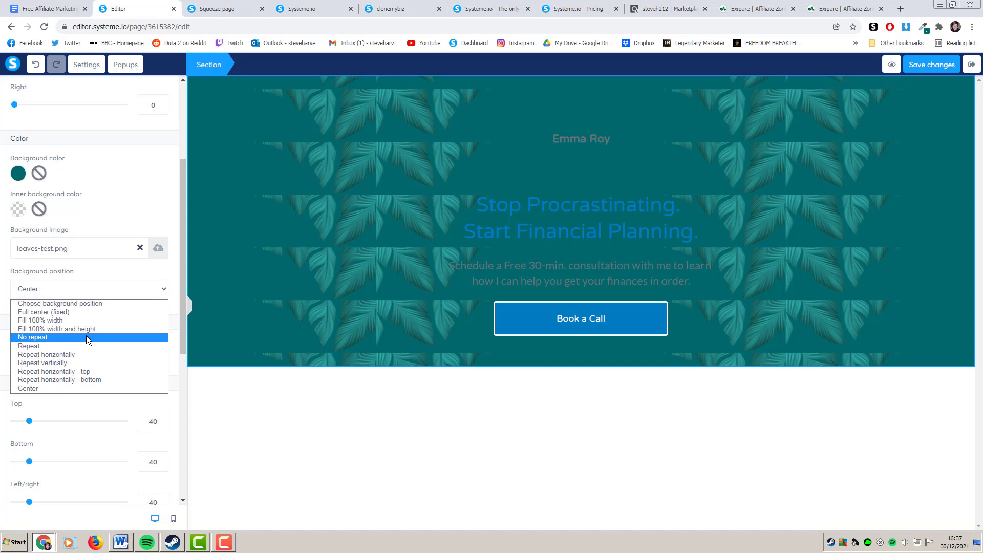
click(94, 312)
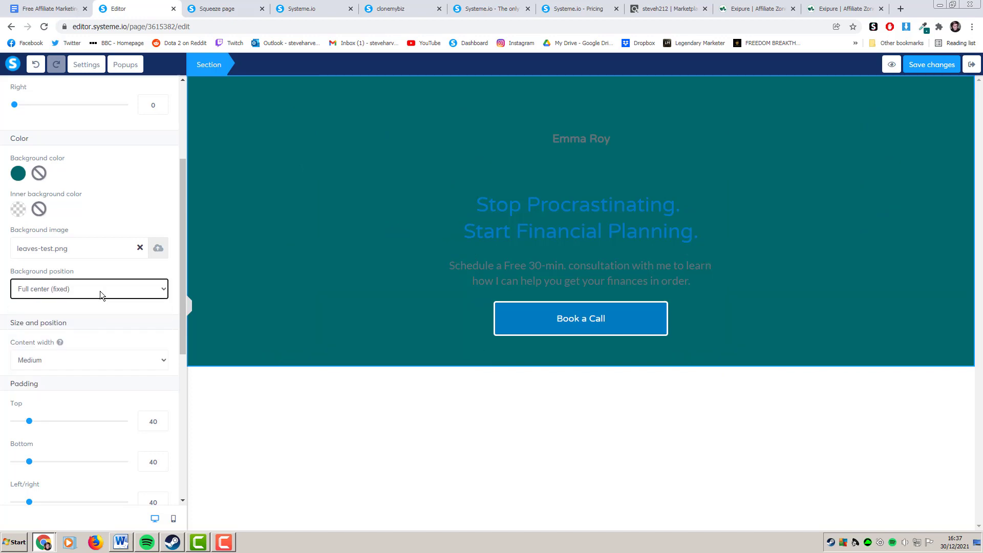
click(100, 290)
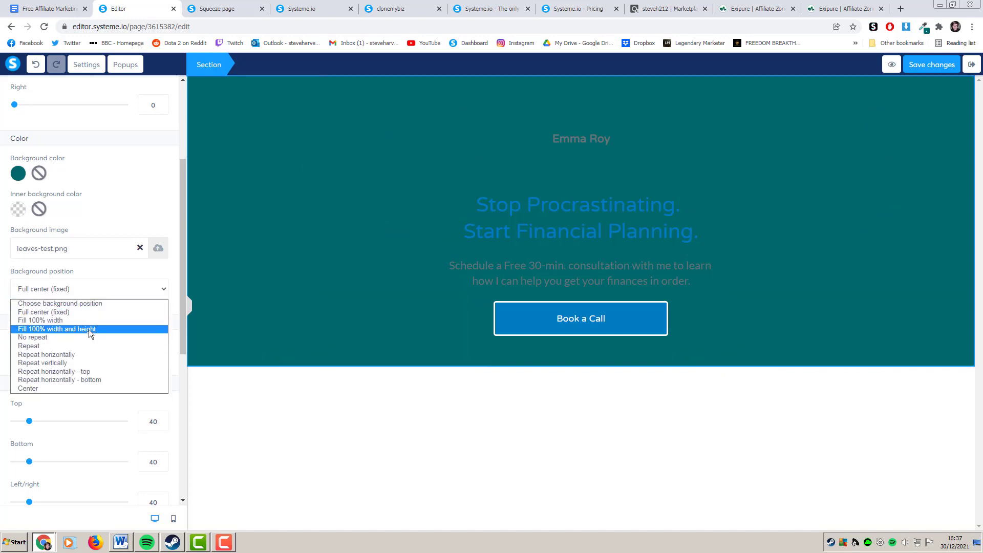
click(88, 329)
click(103, 291)
click(89, 320)
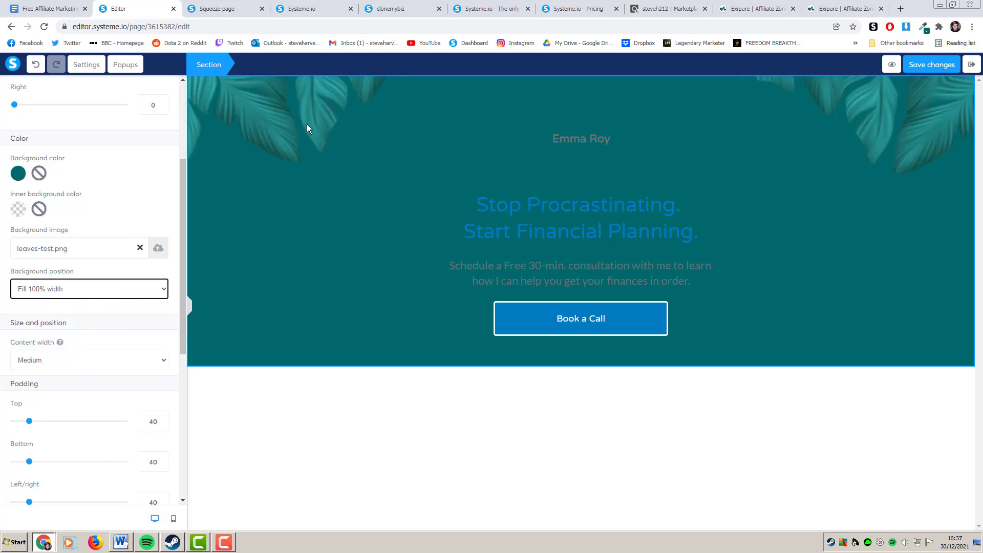
key(Escape)
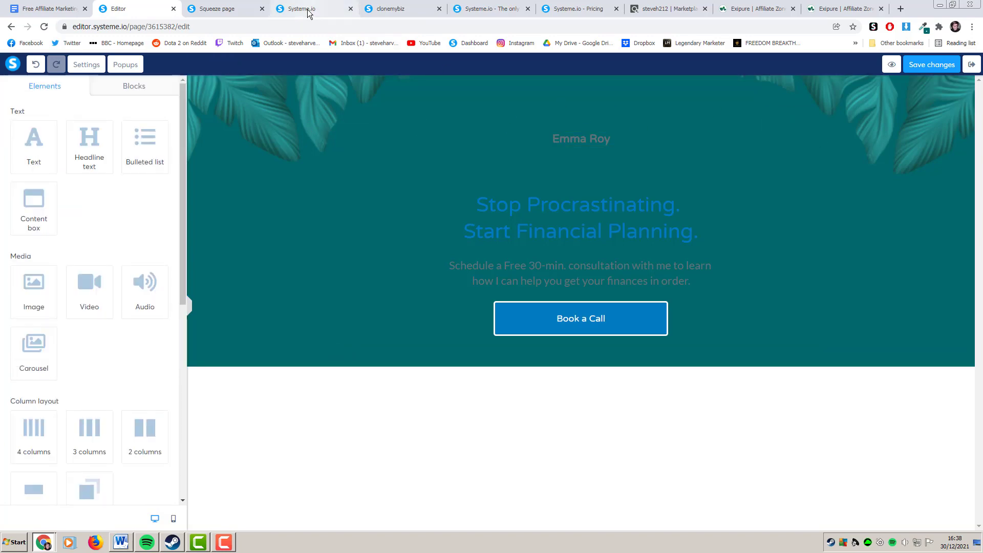
Step: Compare the editor against the reference squeeze page
click(308, 13)
click(212, 11)
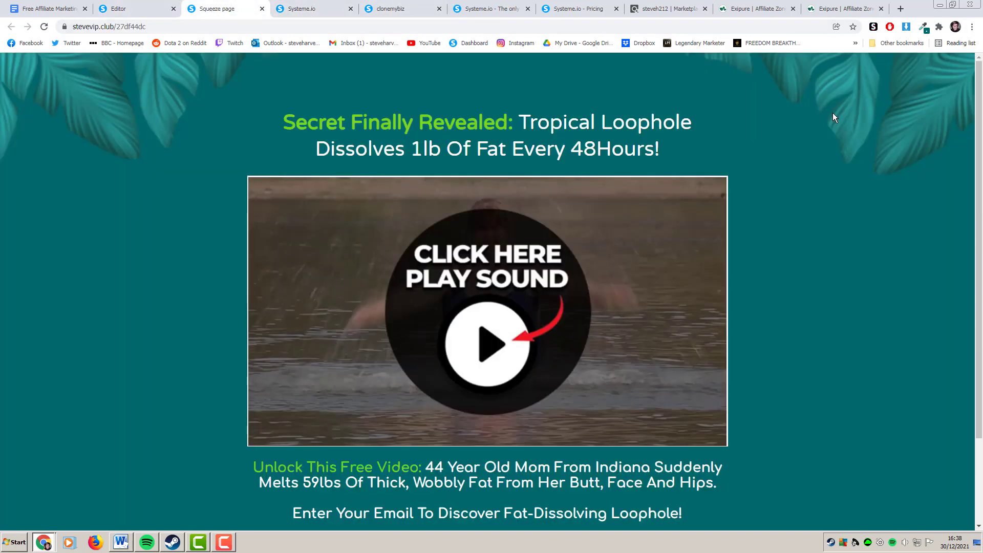
click(145, 11)
click(188, 306)
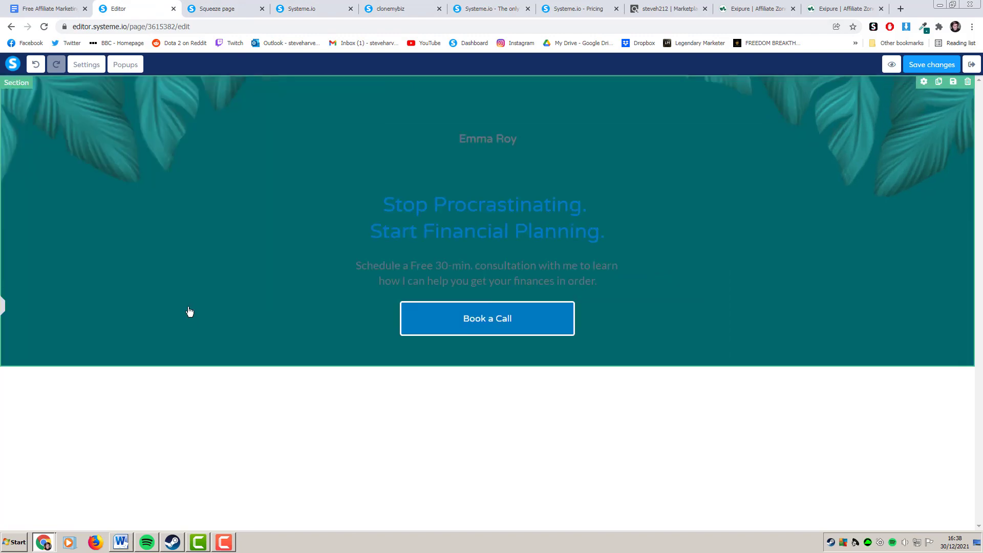
click(2, 311)
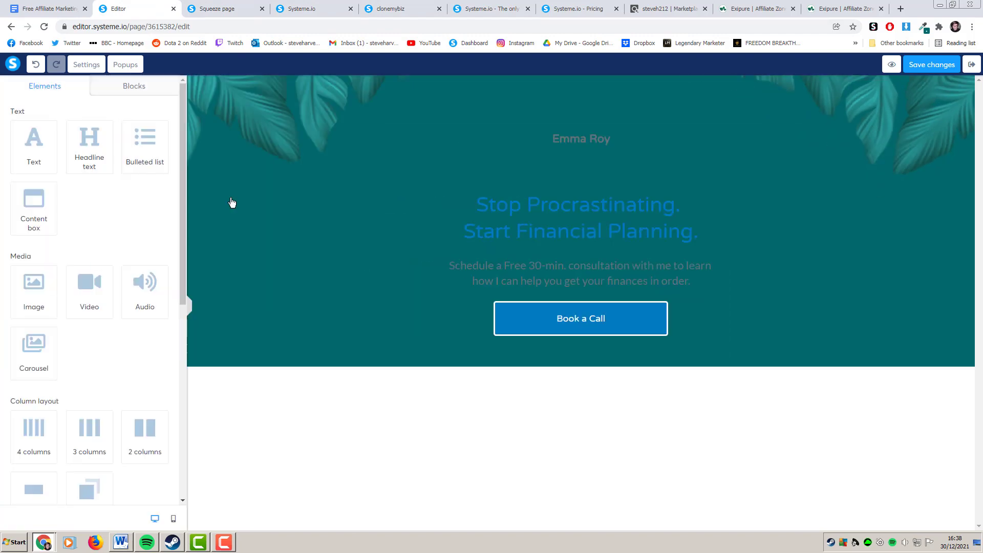
click(239, 6)
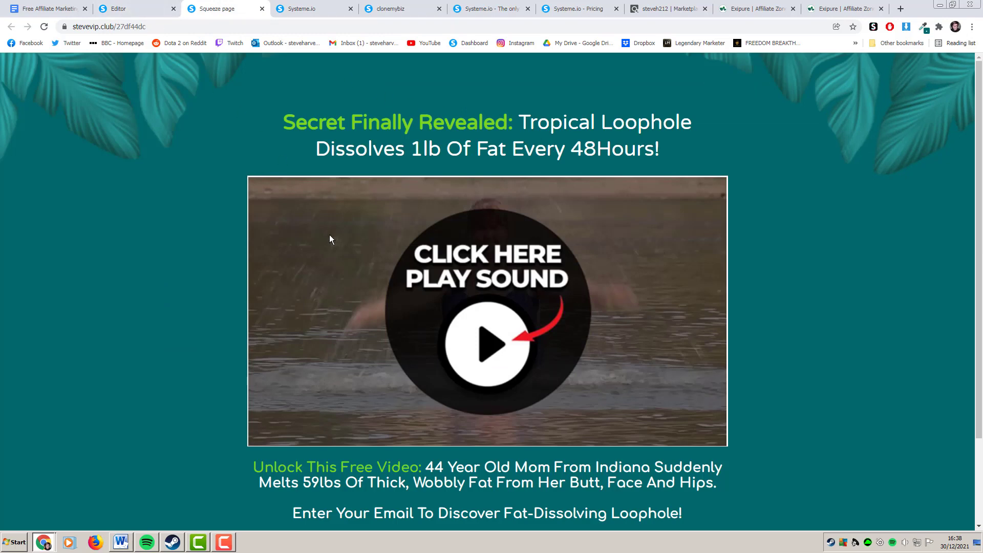
scroll(373, 350, down, 2)
scroll(245, 78, up, 2)
click(154, 7)
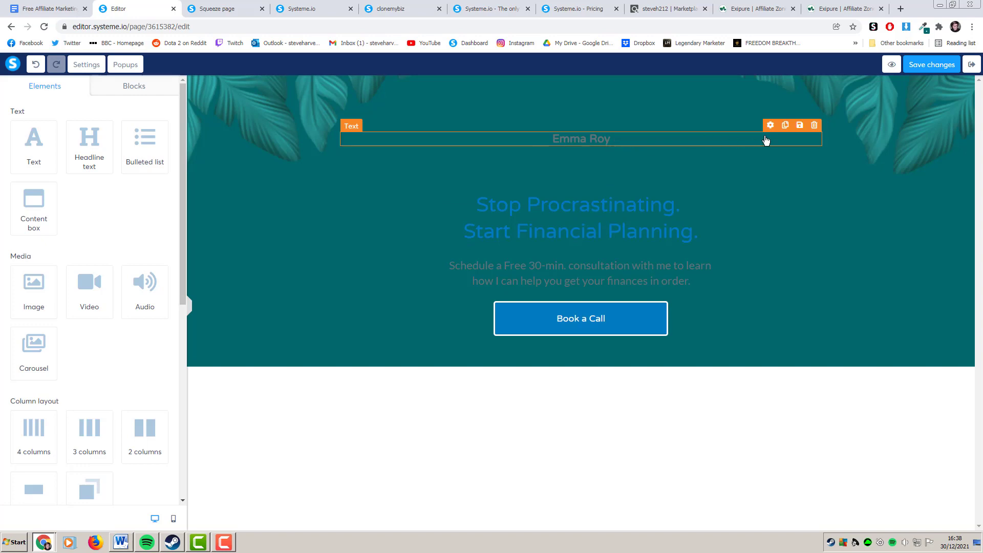
Step: Delete the placeholder name text and the leftover empty row
click(814, 126)
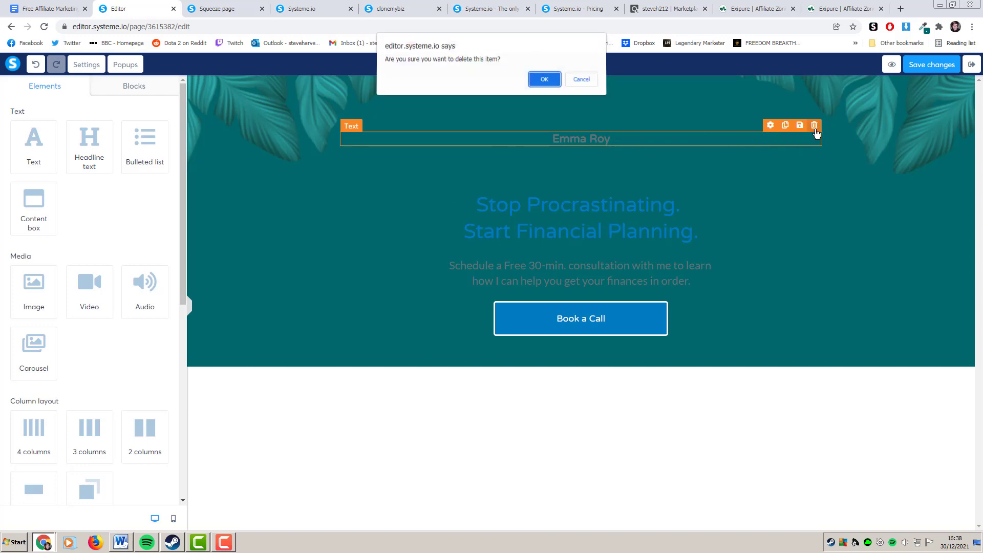
click(545, 82)
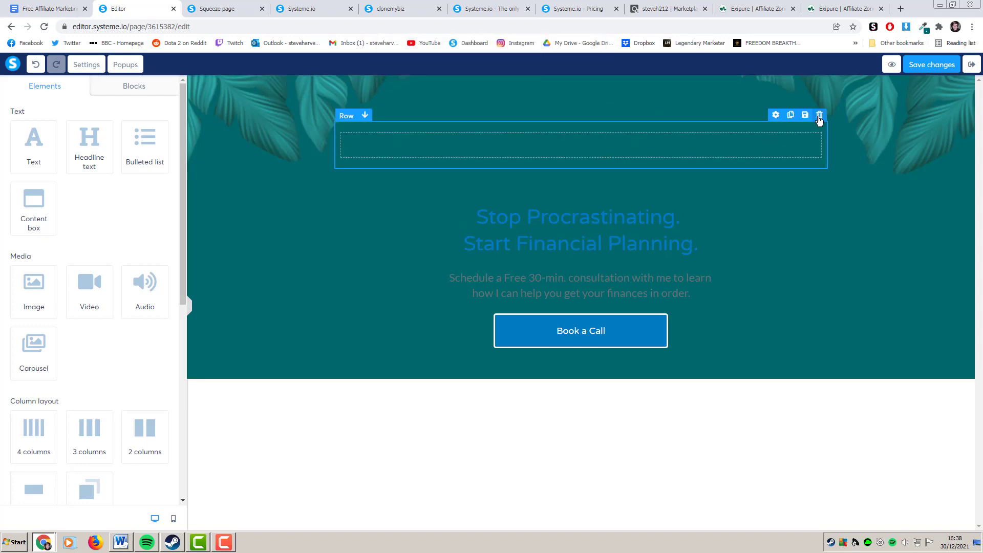
click(819, 116)
click(539, 82)
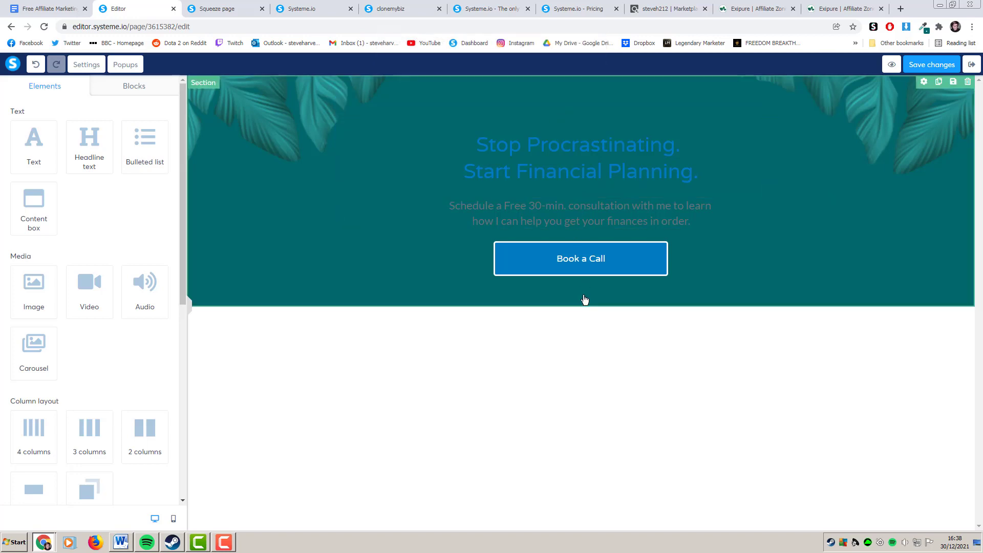
Step: Replace the Stop Procrastinating headline with the Tropical Loophole headline copied from the reference page
click(716, 169)
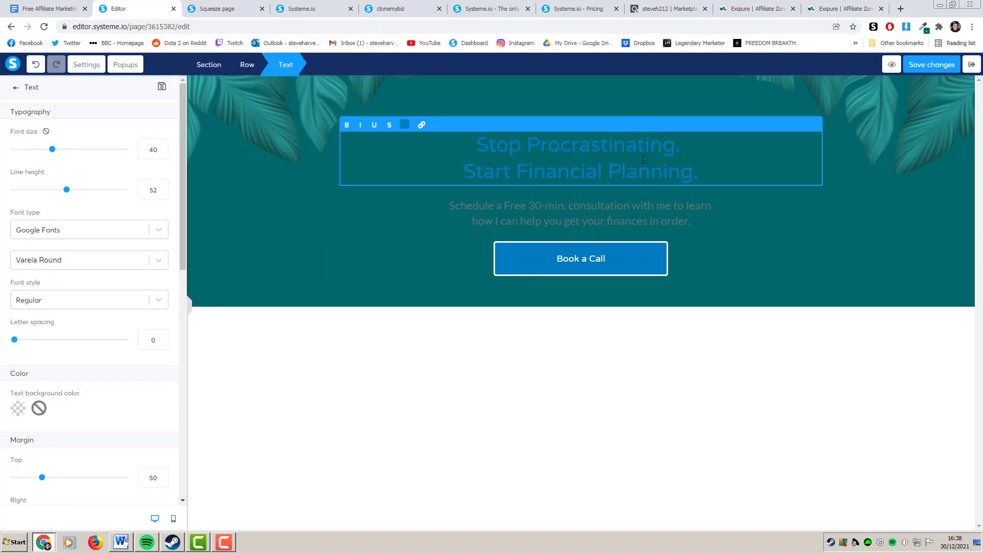
click(329, 10)
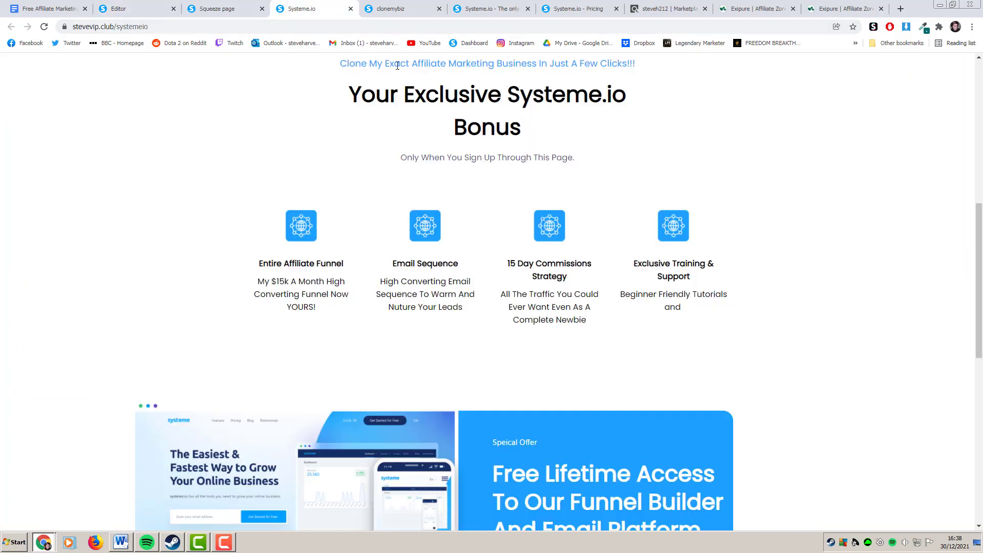
key(ctrl+shift+Tab)
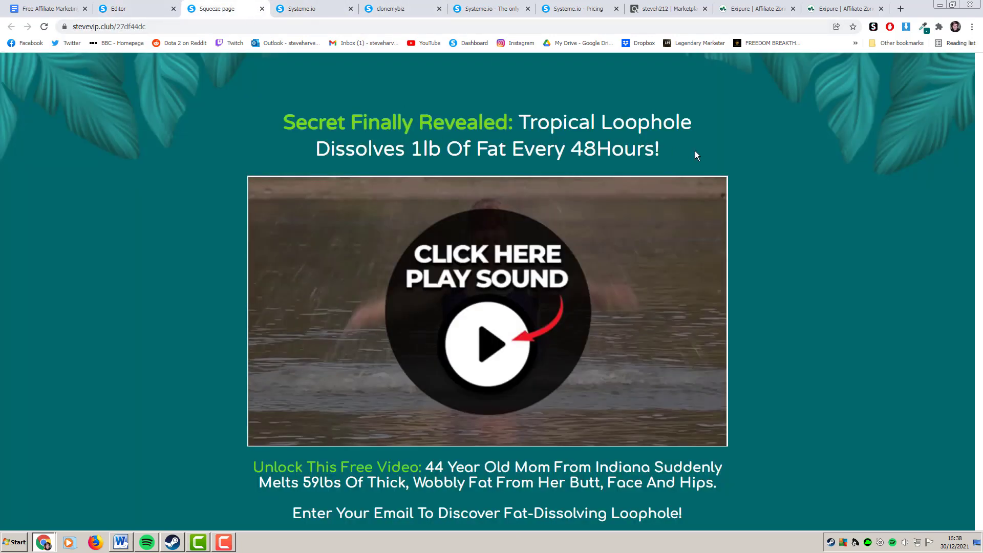
drag(695, 155, 281, 123)
key(ctrl+c)
click(136, 9)
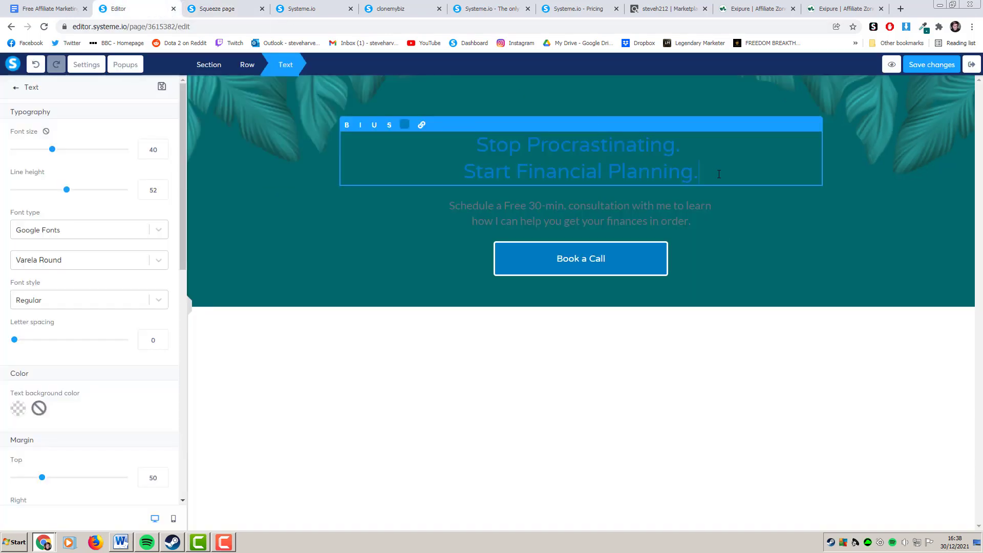
key(ctrl+v)
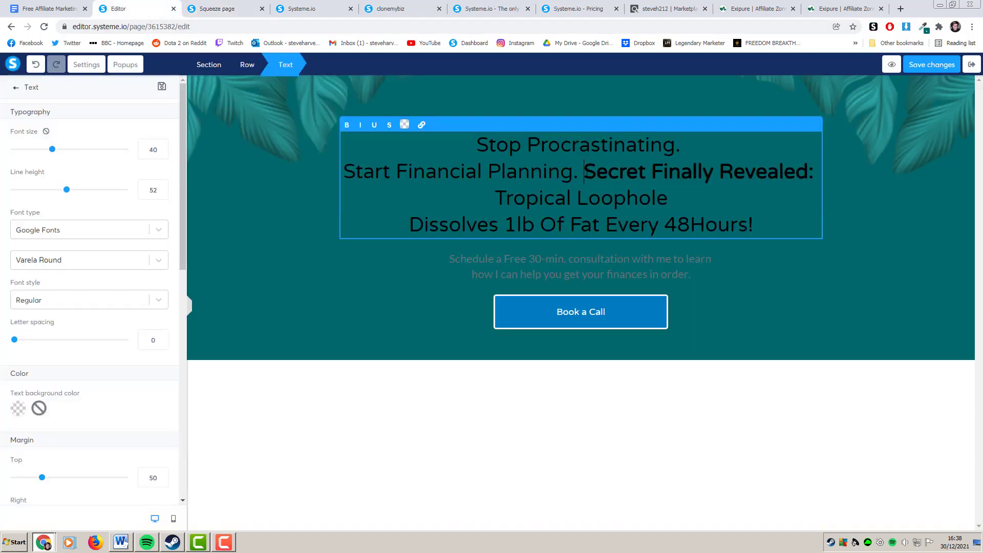
drag(585, 173, 481, 153)
key(BackSpace)
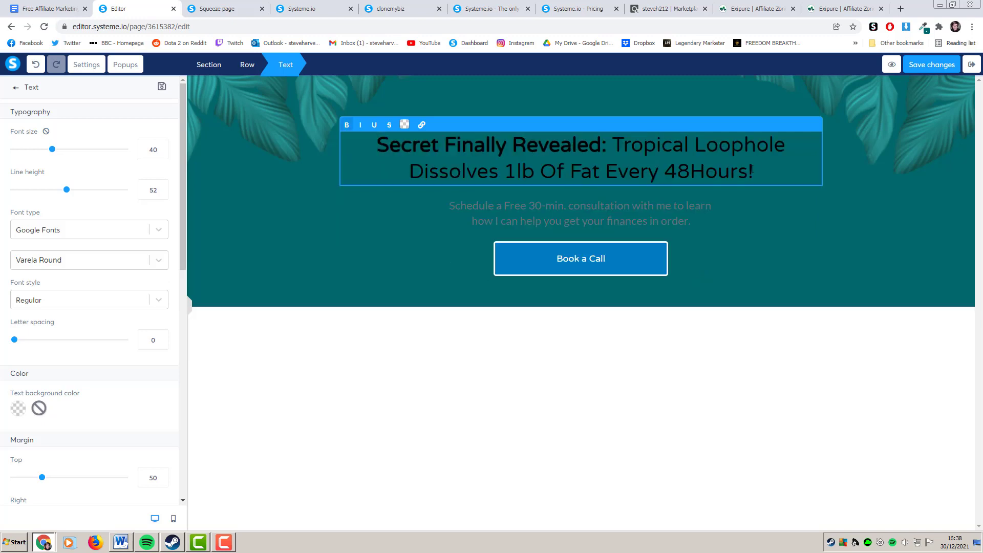
click(767, 170)
Step: Colour the Tropical Loophole wording white and 'Secret Finally Revealed:' green (#7ED321)
drag(758, 172, 618, 148)
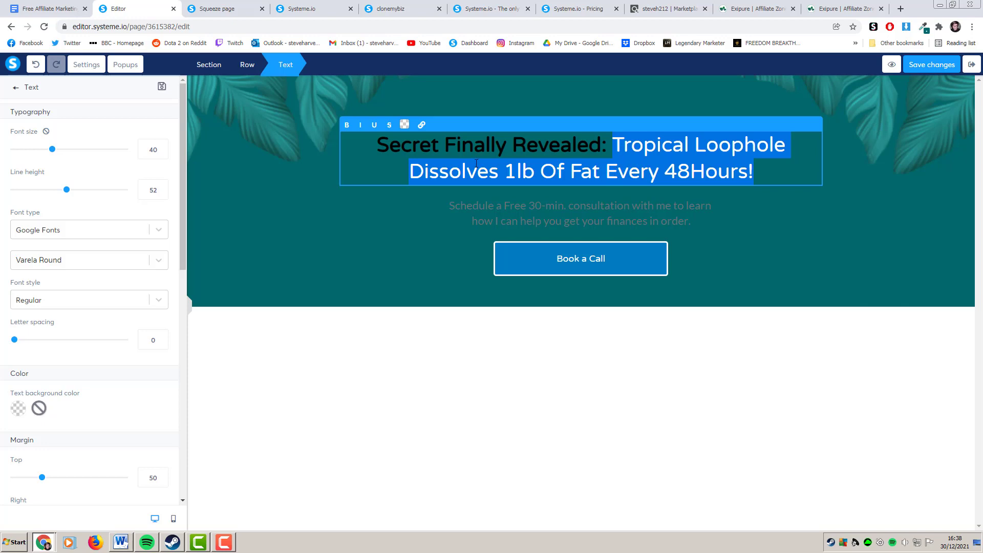
click(404, 125)
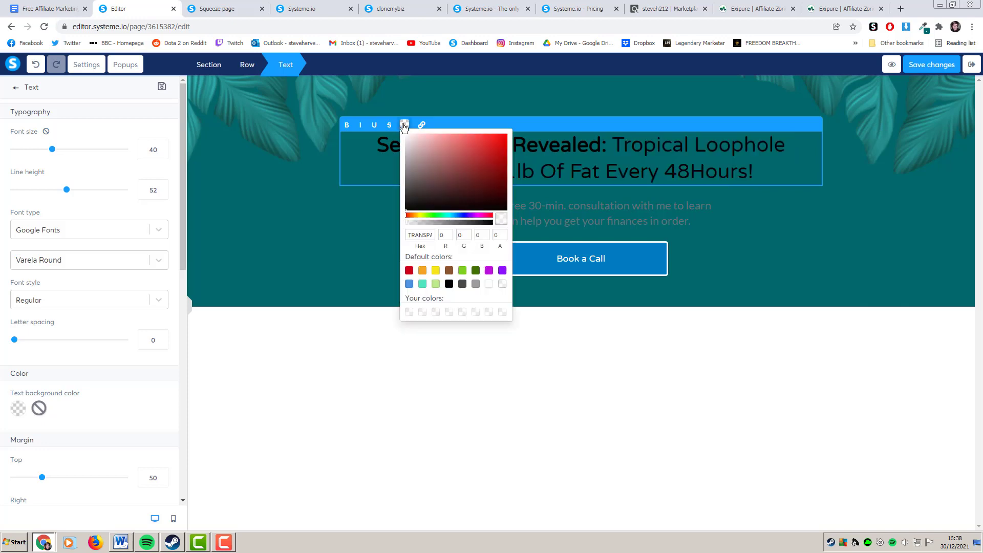
click(489, 284)
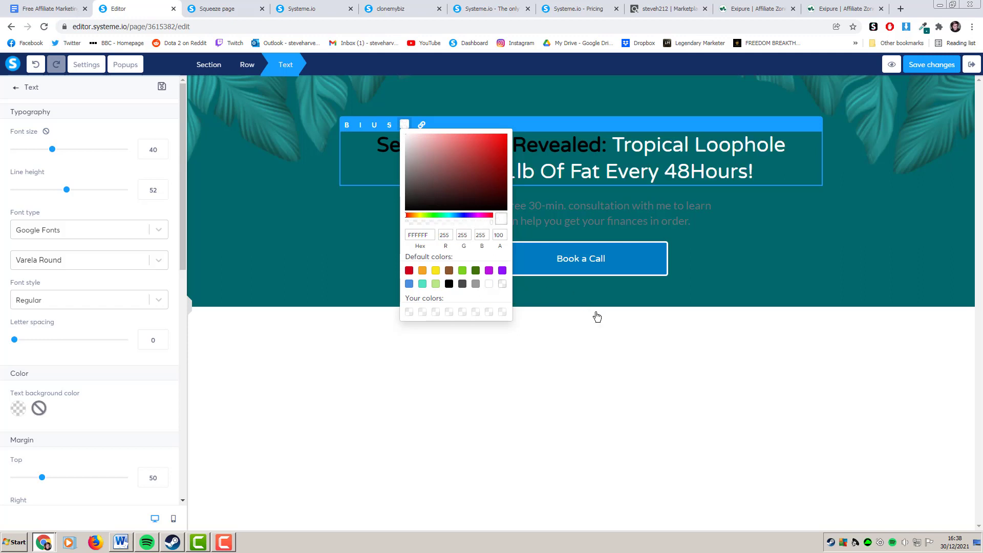
click(634, 176)
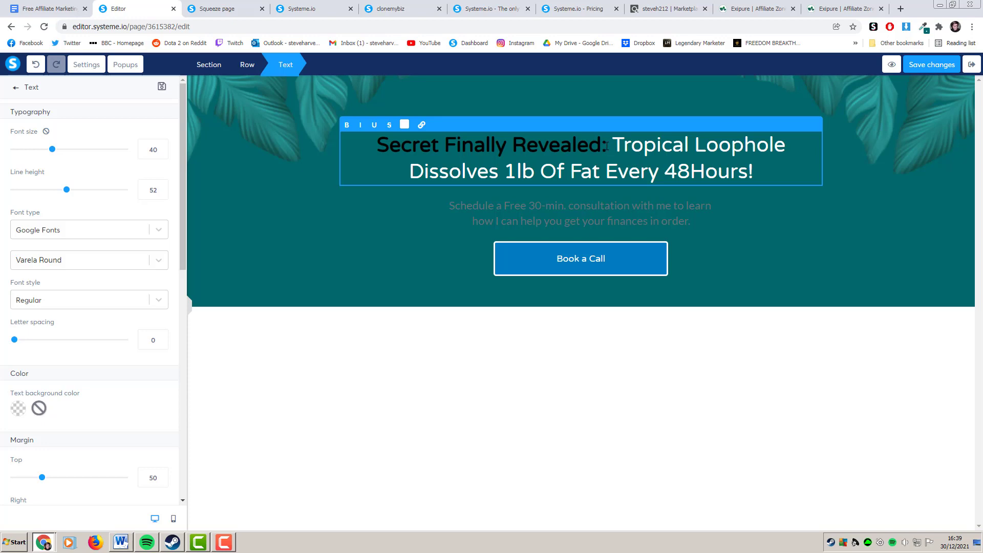
drag(606, 146, 380, 148)
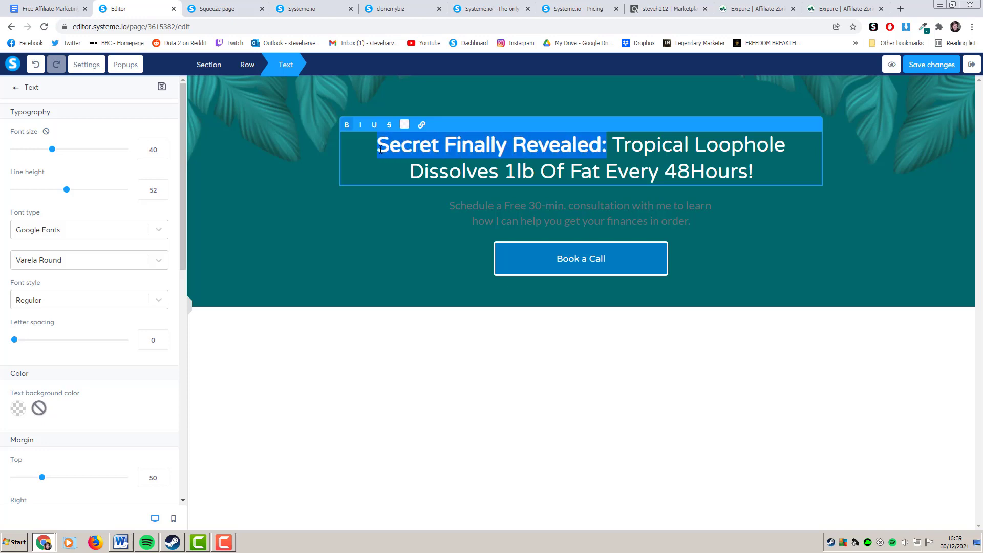
click(405, 125)
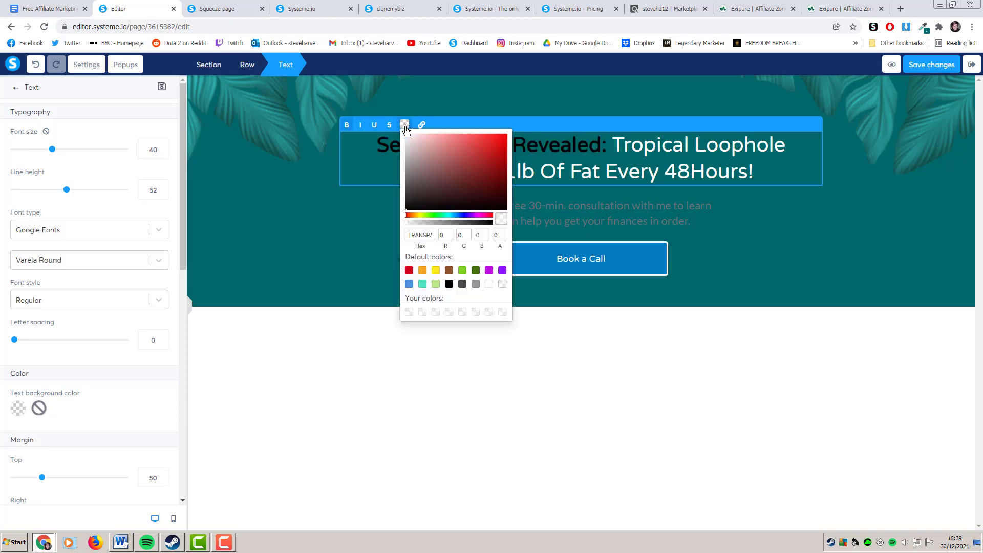
click(463, 271)
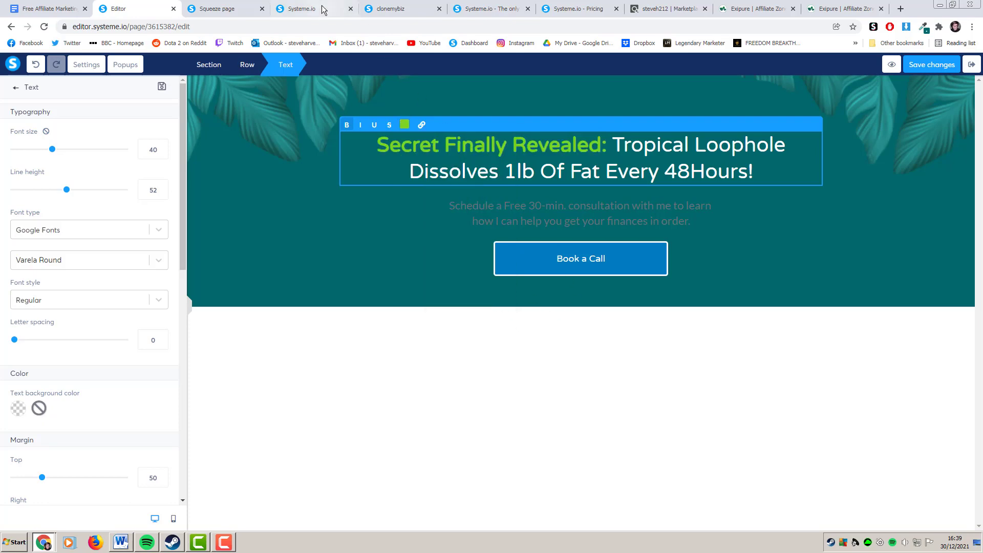
click(308, 9)
click(229, 7)
click(259, 108)
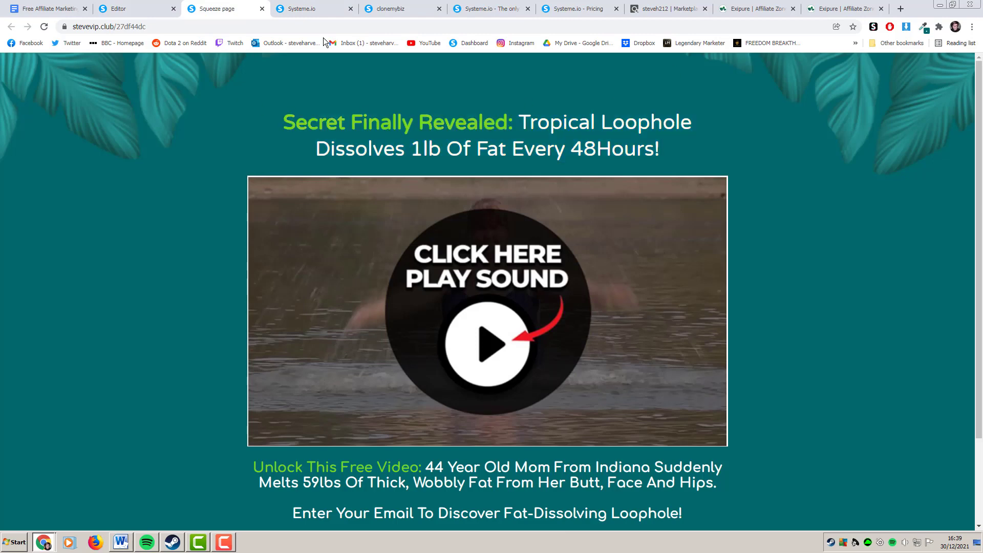
Step: Deselect the headline, check the original Tropical Loophole offer page, then return to the editor
click(138, 9)
click(637, 343)
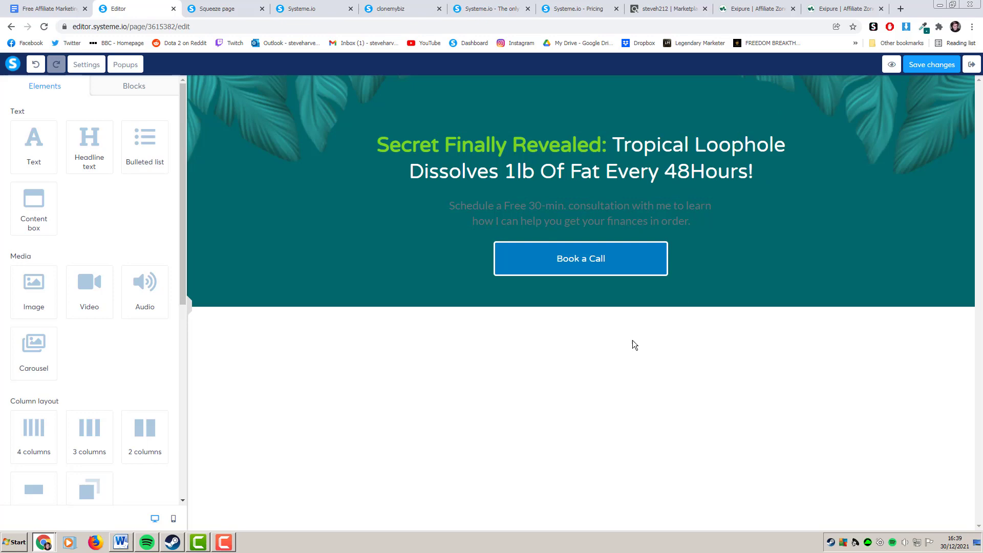
mouse_move(51, 544)
click(52, 519)
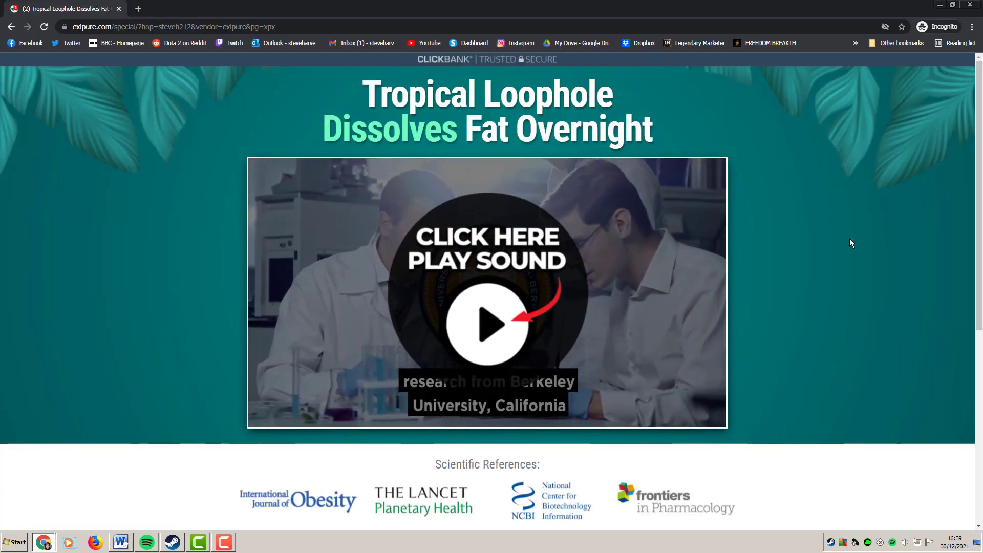
scroll(849, 238, down, 1)
scroll(845, 231, up, 1)
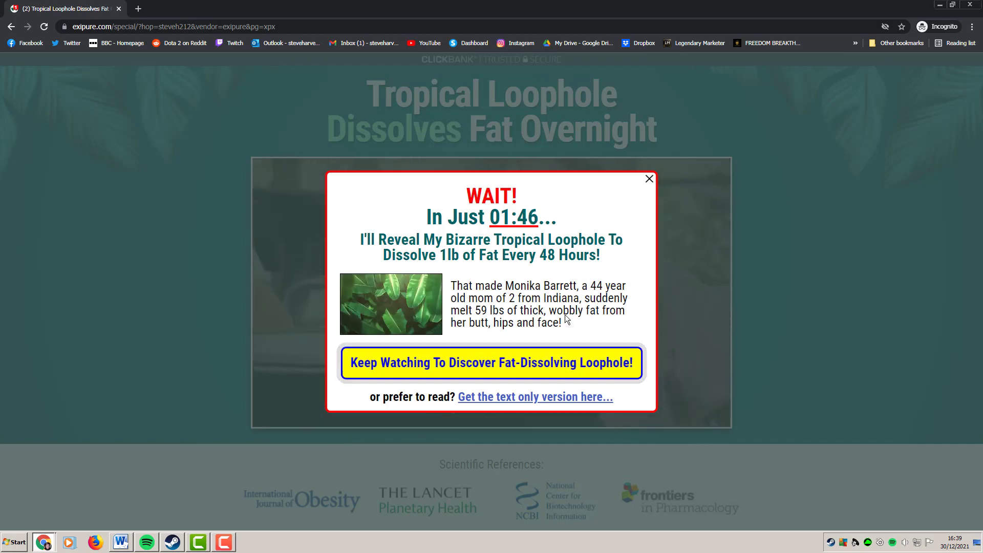
click(44, 542)
click(51, 506)
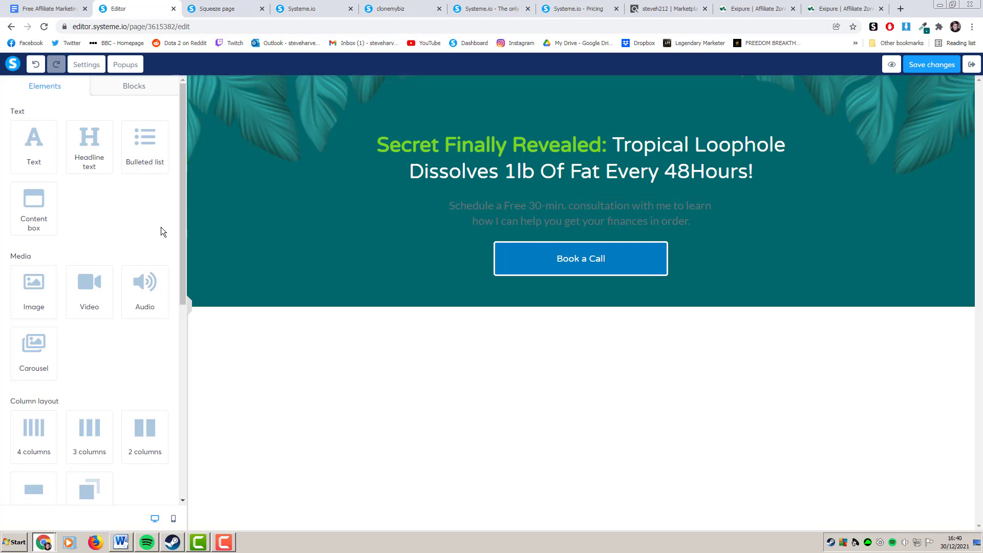
Step: Drop an Image element on the page and pick eipurevideo.JPG from Your Images
drag(36, 292, 603, 185)
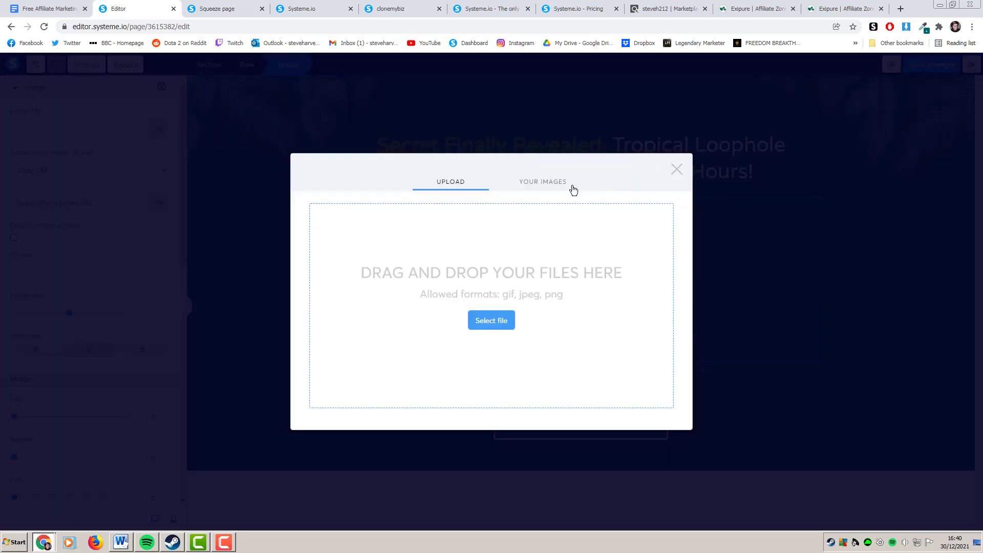
click(542, 188)
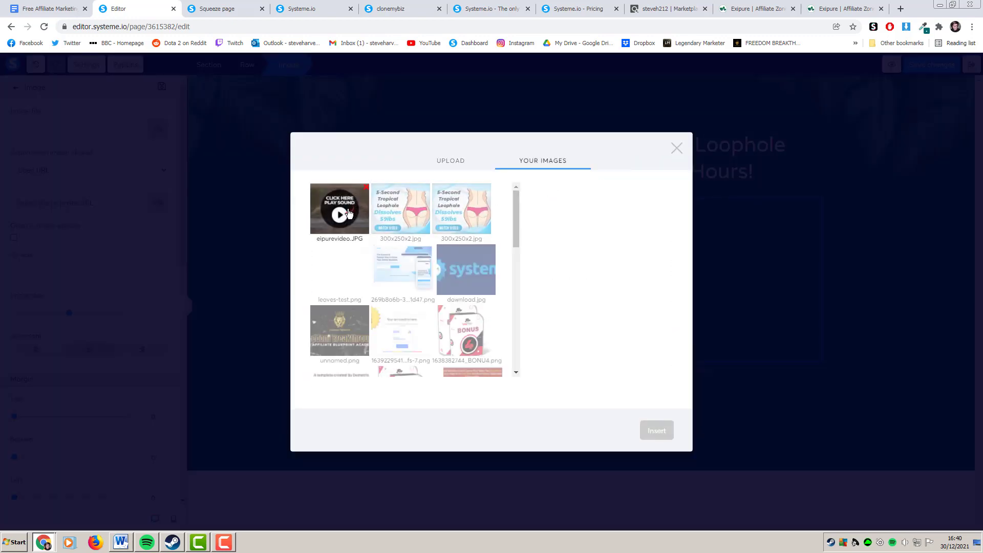
click(342, 213)
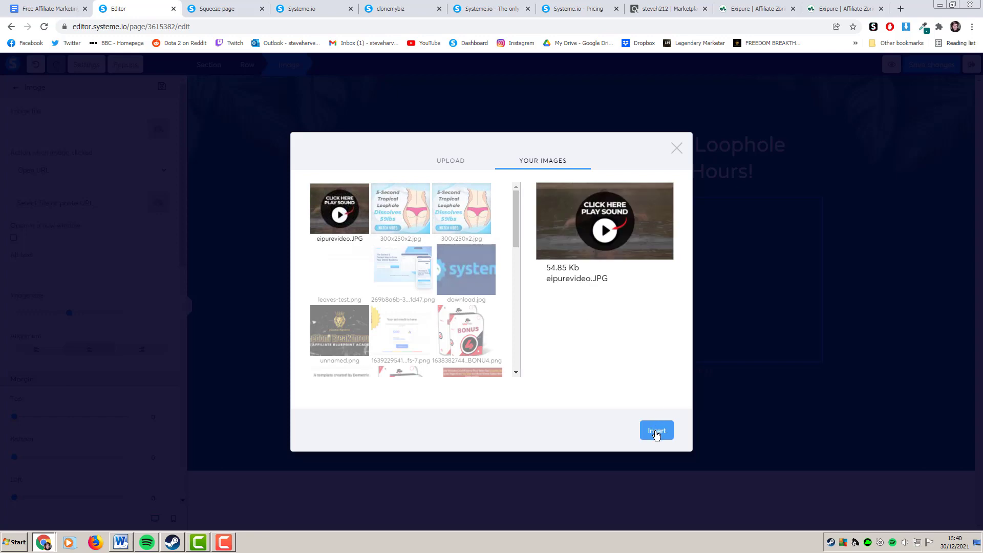
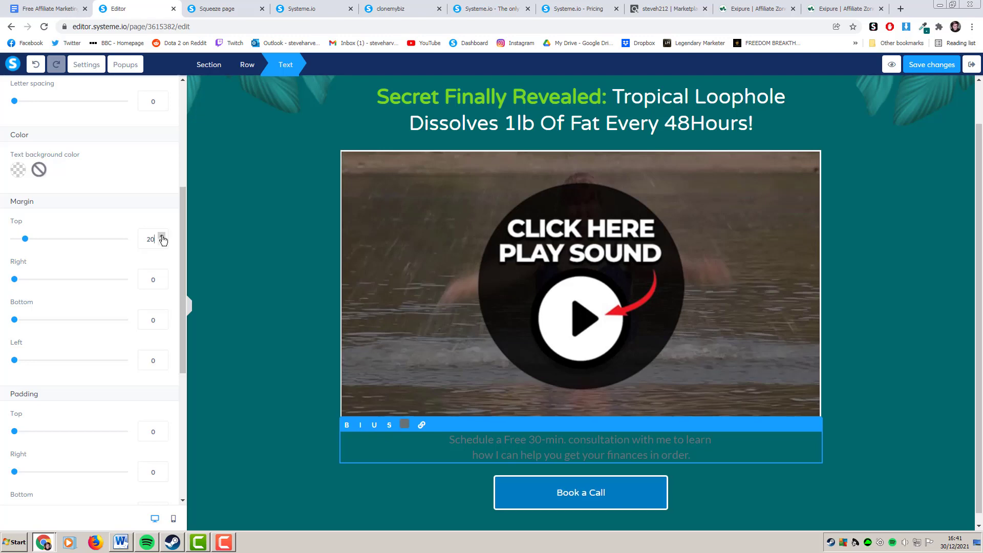
Step: Set the consultation text under the video to font size 31 in white
click(908, 388)
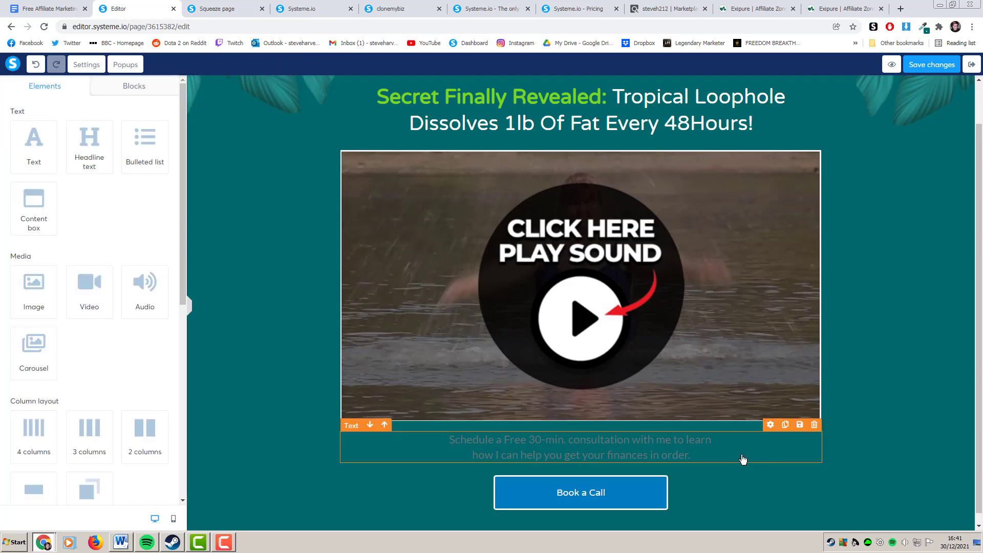
click(702, 451)
drag(697, 456, 445, 440)
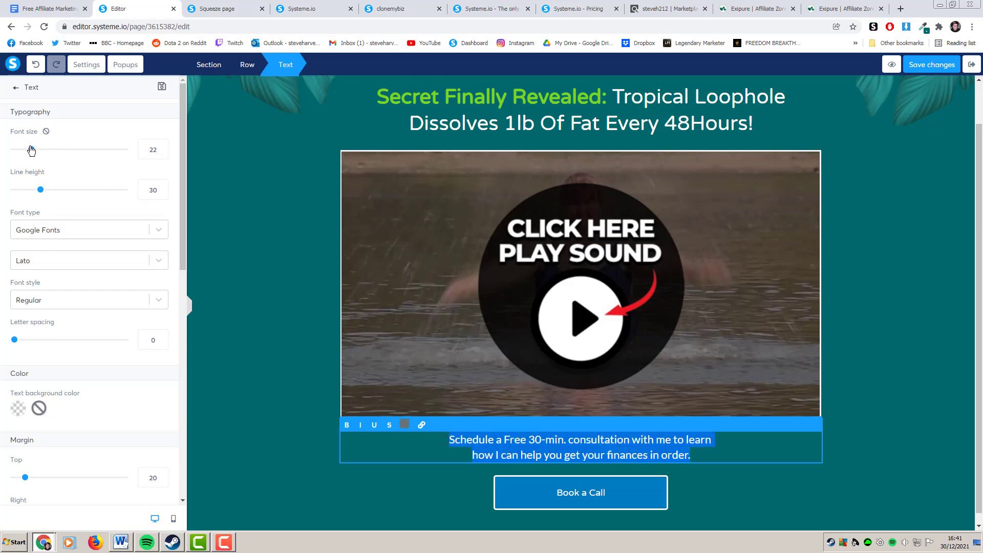
drag(31, 150, 43, 154)
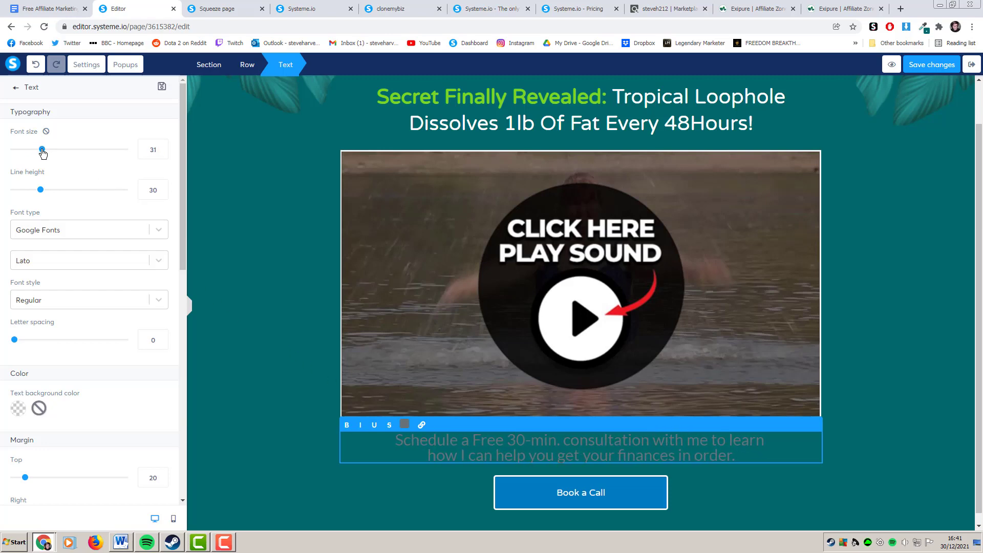
click(404, 425)
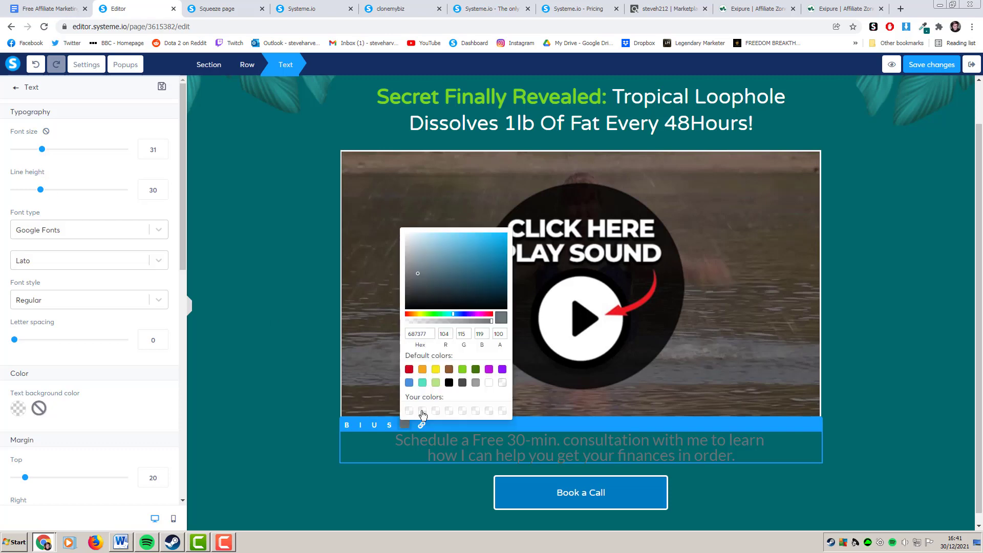
click(502, 384)
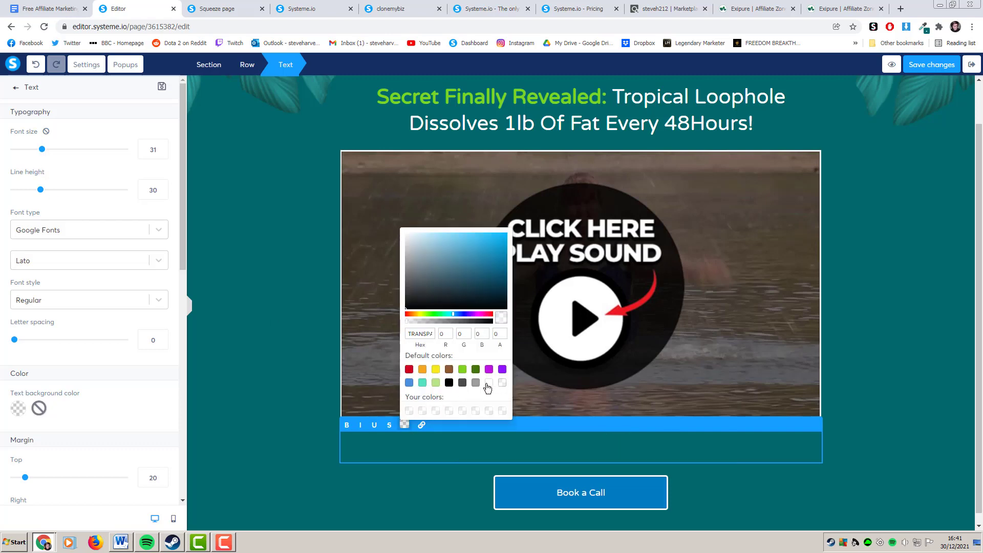
click(898, 337)
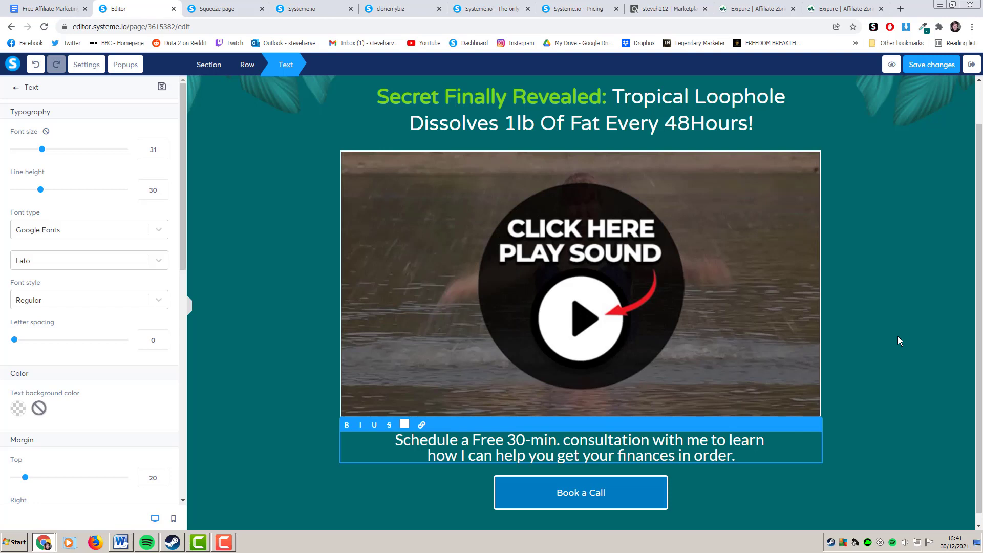
click(898, 335)
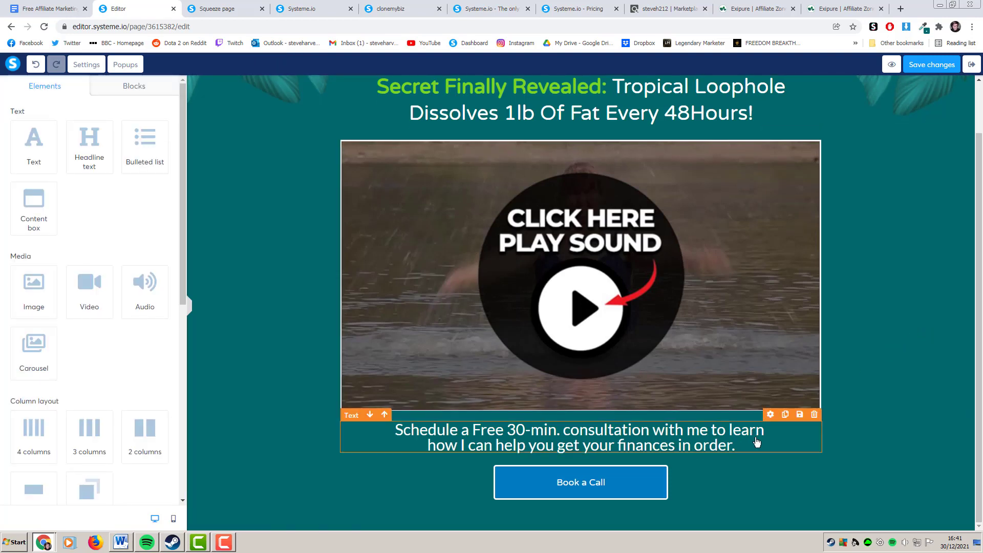
Step: Give the consultation text block a bottom margin of 10
drag(754, 439, 546, 384)
scroll(128, 393, down, 5)
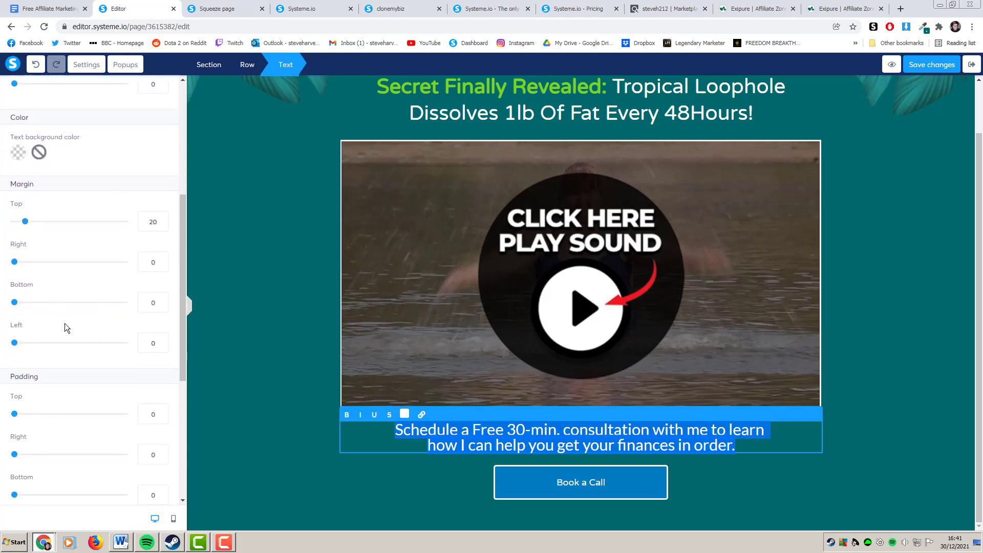
drag(15, 302, 21, 309)
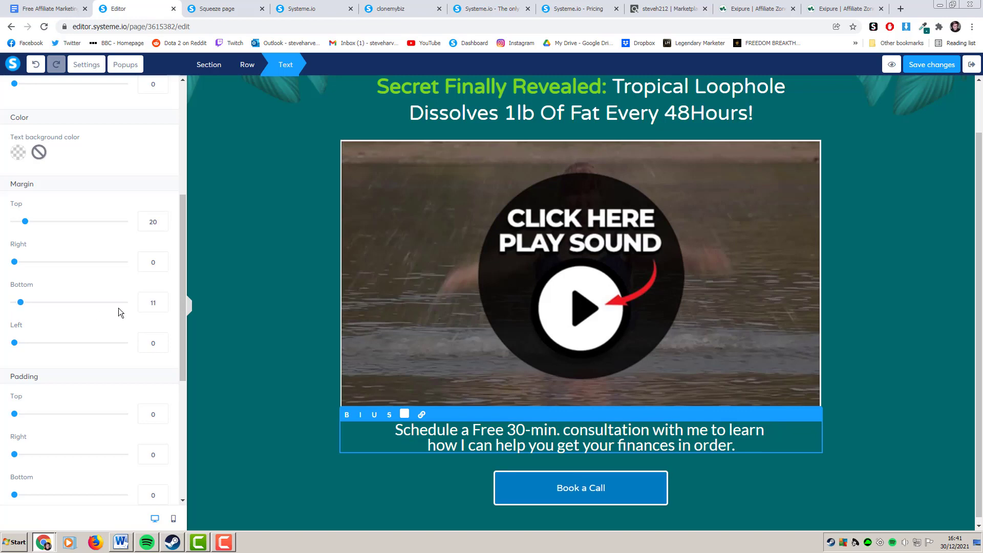
click(163, 306)
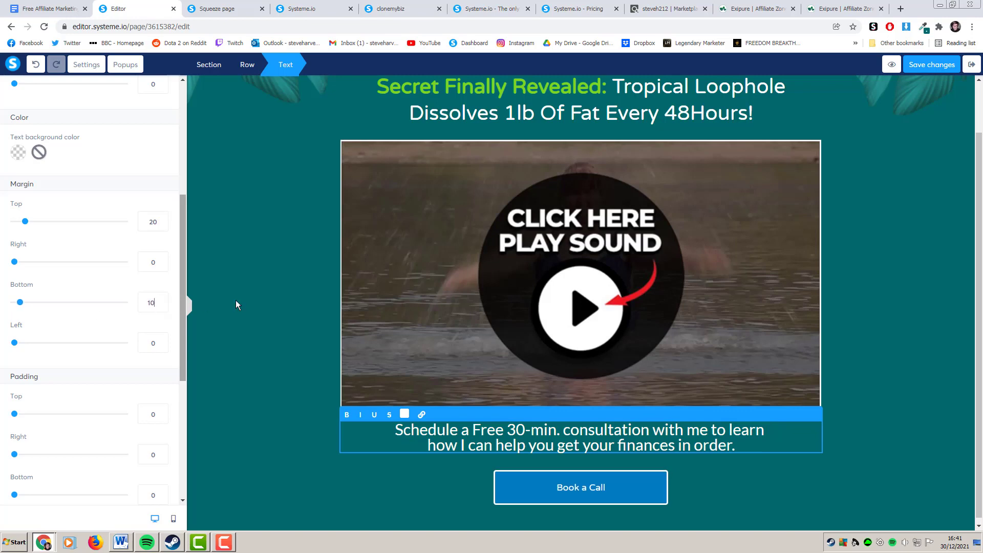
click(365, 313)
scroll(118, 313, down, 4)
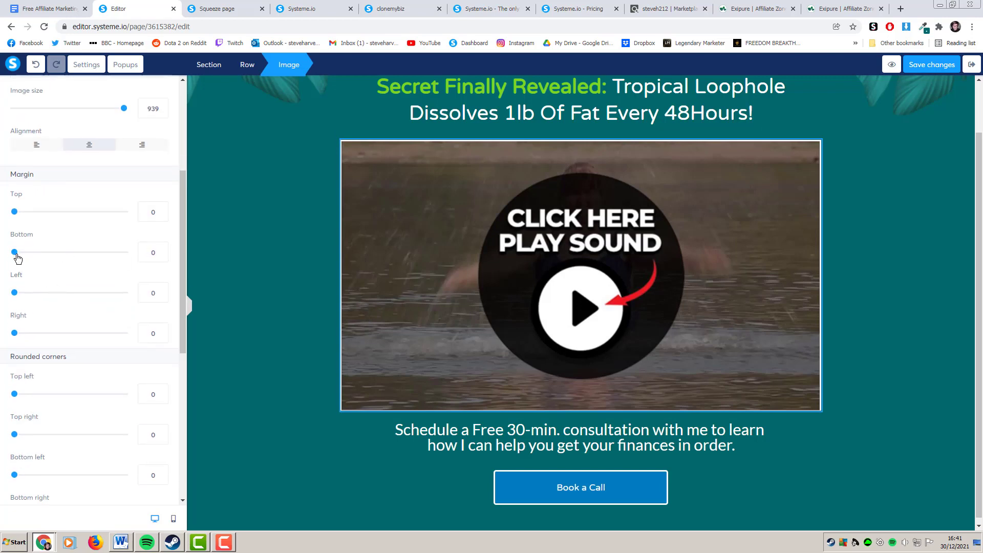
Step: Give the video image a bottom margin of 20
drag(15, 251, 25, 252)
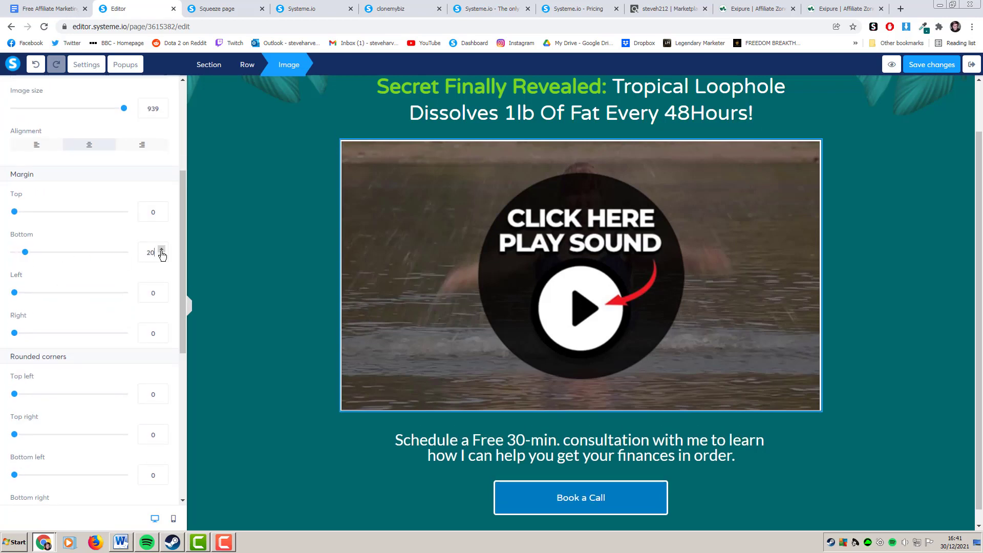
click(302, 289)
click(877, 338)
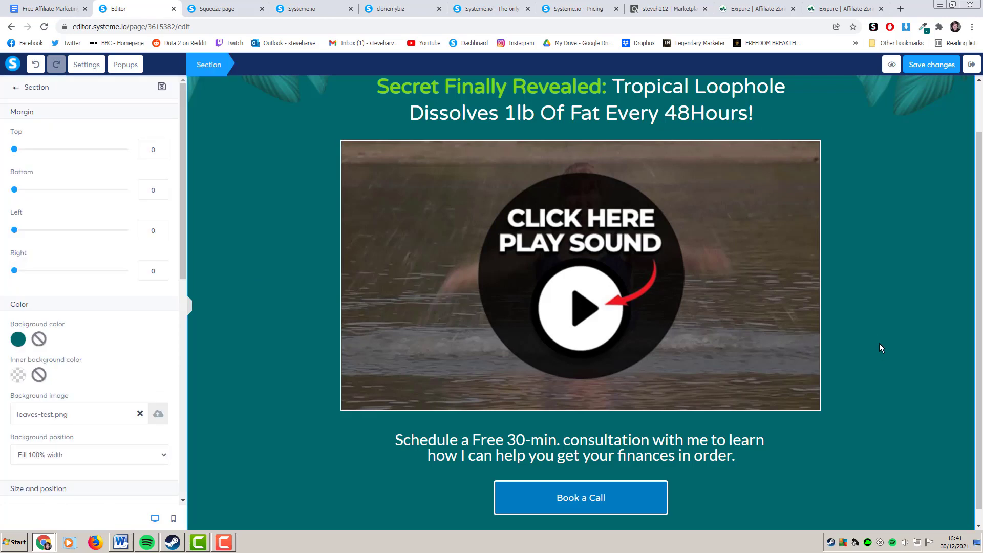
Step: Copy the 'Unlock This Free Video' headline from the live squeeze page
click(307, 9)
click(404, 7)
click(226, 9)
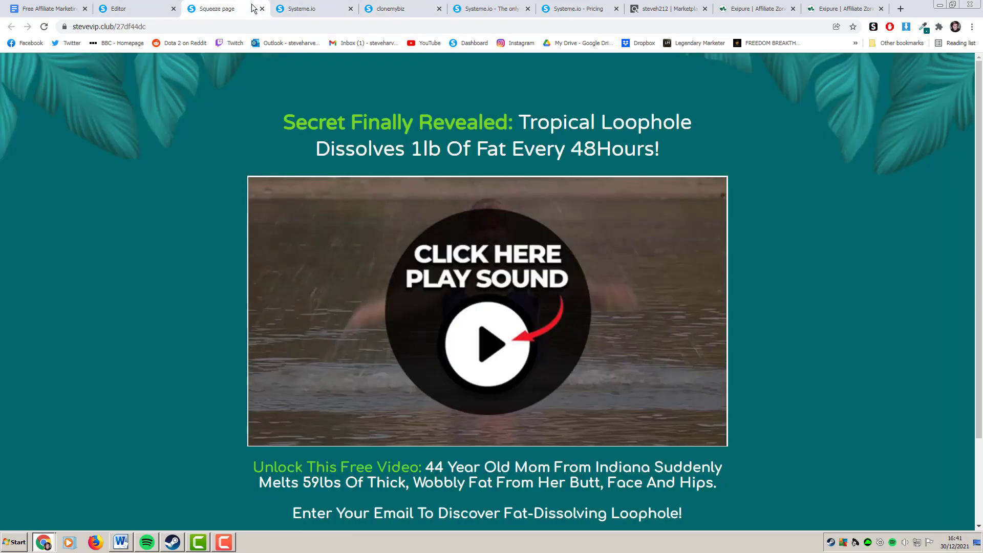
scroll(605, 341, down, 2)
scroll(692, 378, up, 2)
scroll(708, 377, down, 2)
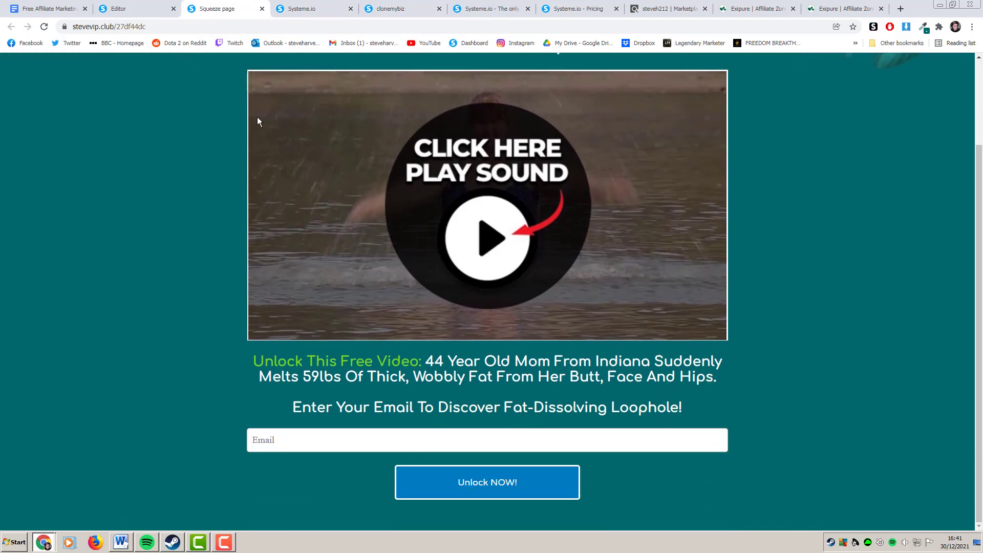
key(ctrl+shift+Tab)
key(ctrl+Tab)
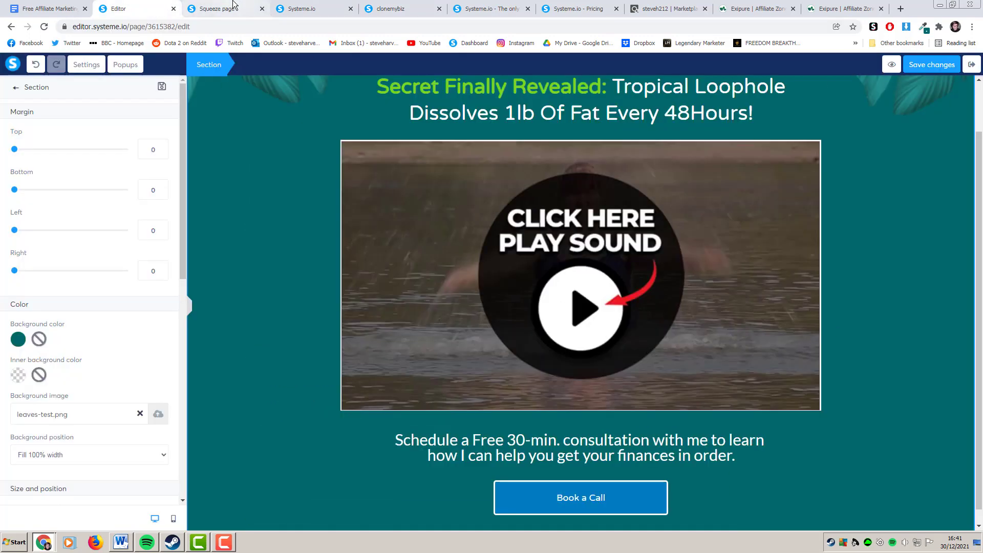
drag(717, 378, 242, 333)
key(ctrl+c)
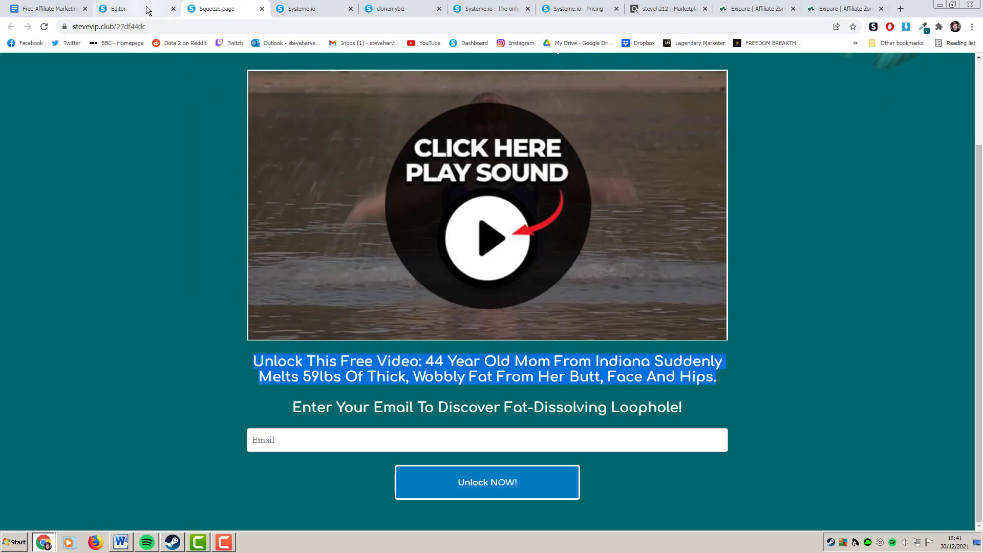
Step: Replace the consultation text with the pasted 'Unlock This Free Video' headline
click(147, 9)
triple_click(743, 458)
click(743, 457)
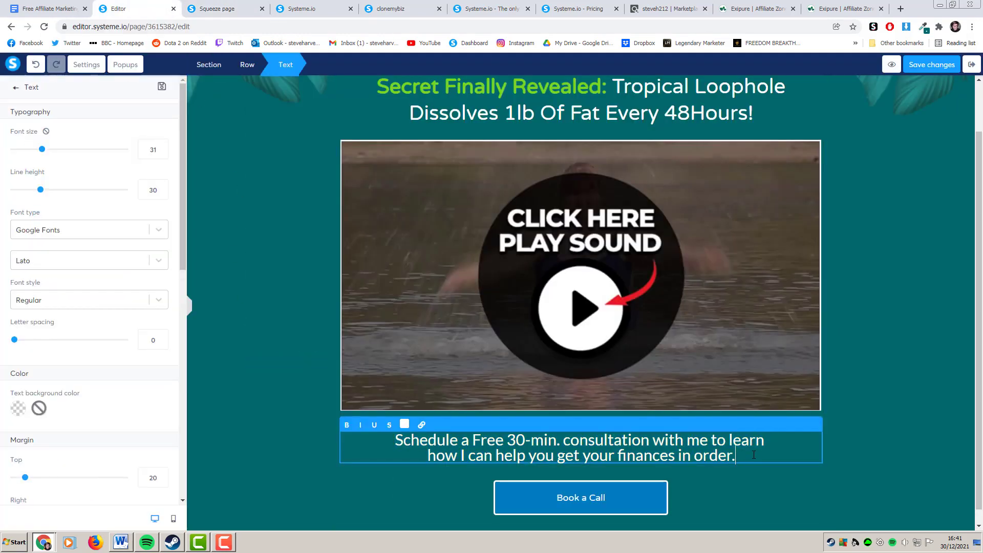
key(ctrl+v)
drag(654, 450, 393, 438)
key(BackSpace)
click(878, 405)
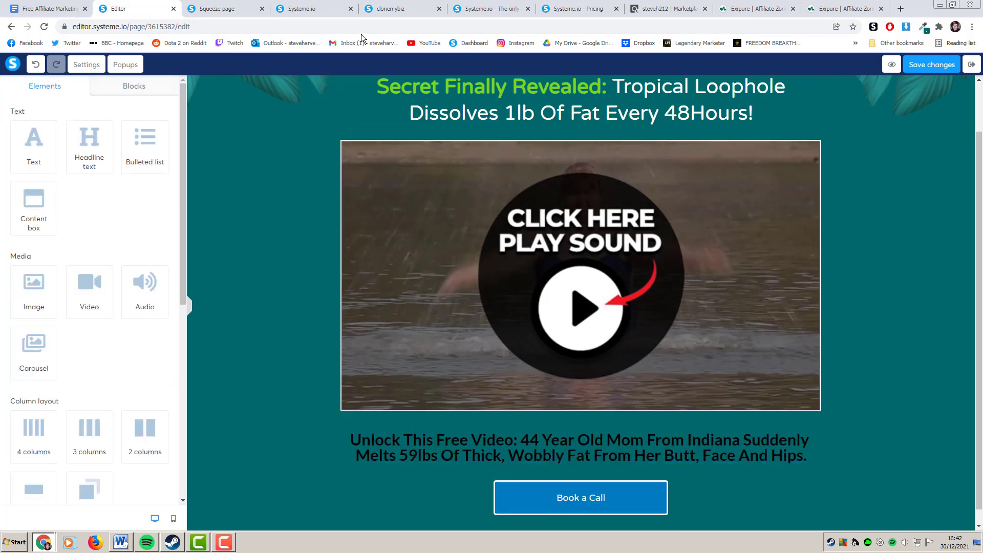
Step: Set the page's default text colour to white in the page settings
click(86, 65)
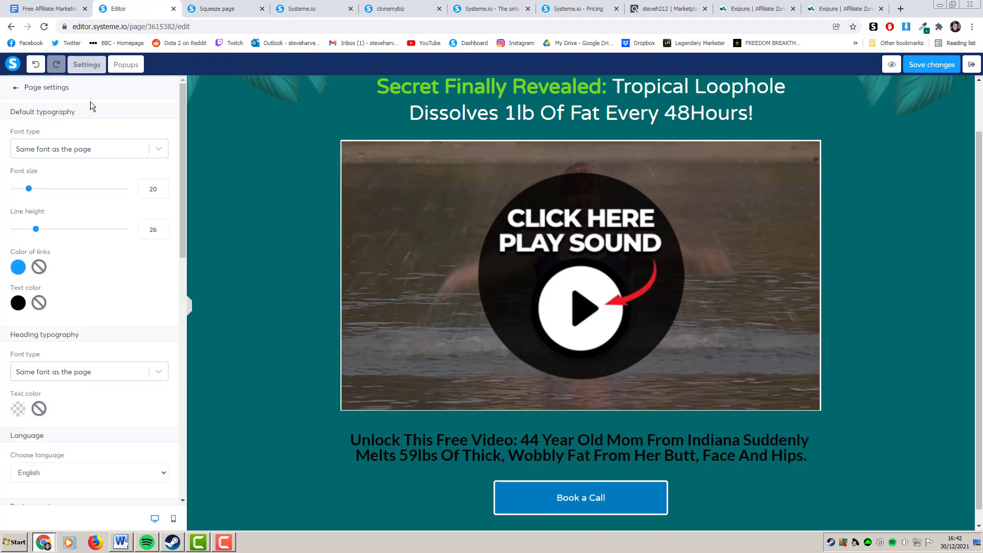
scroll(180, 257, down, 1)
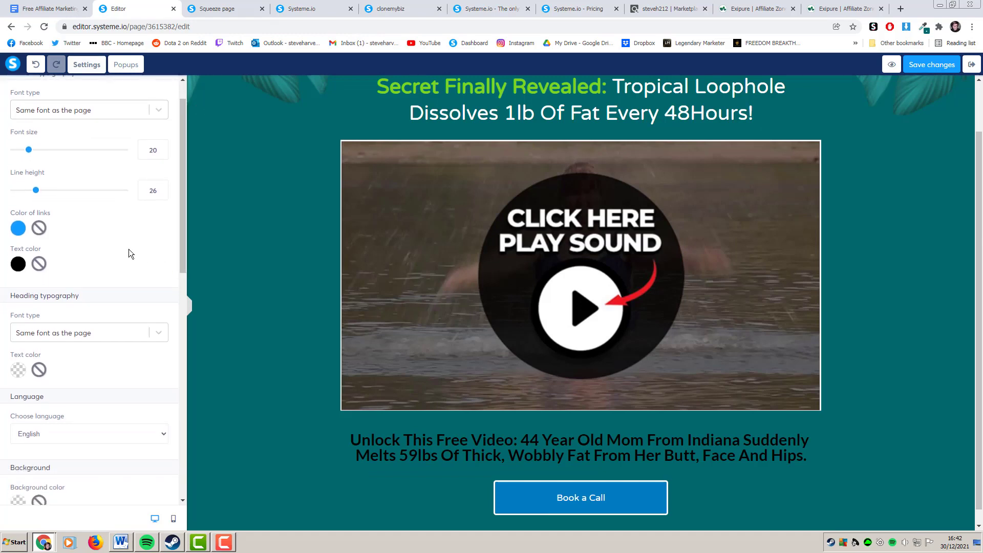
click(18, 265)
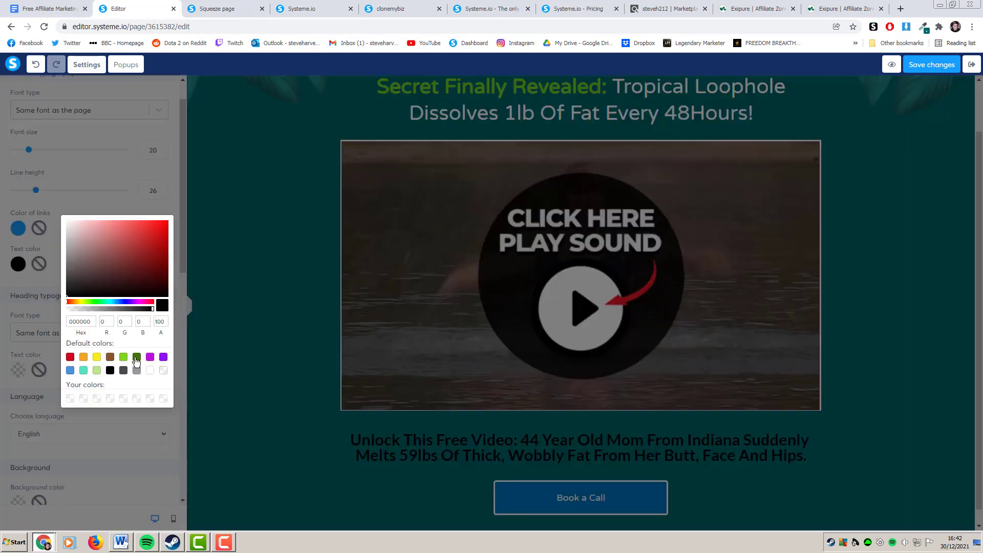
click(151, 369)
click(241, 217)
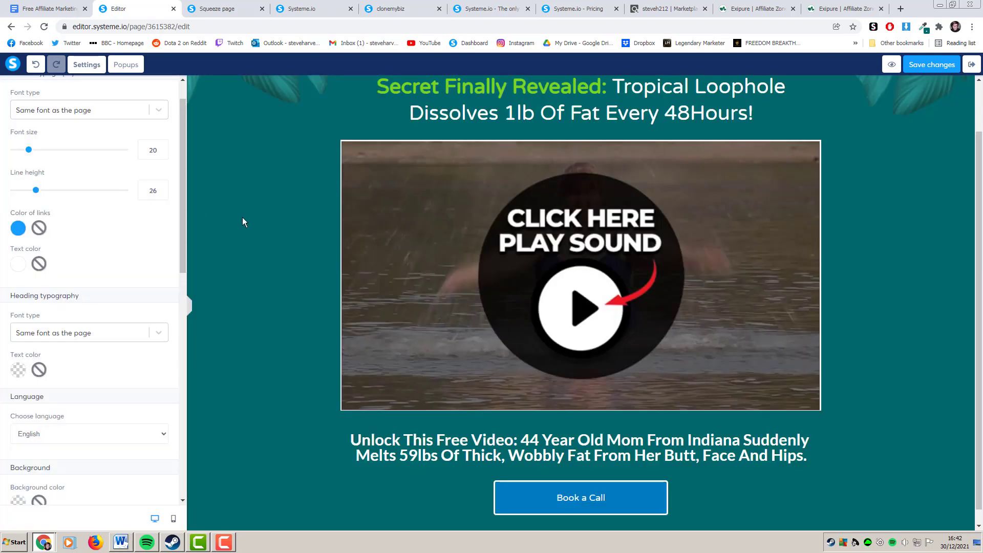
scroll(793, 454, down, 1)
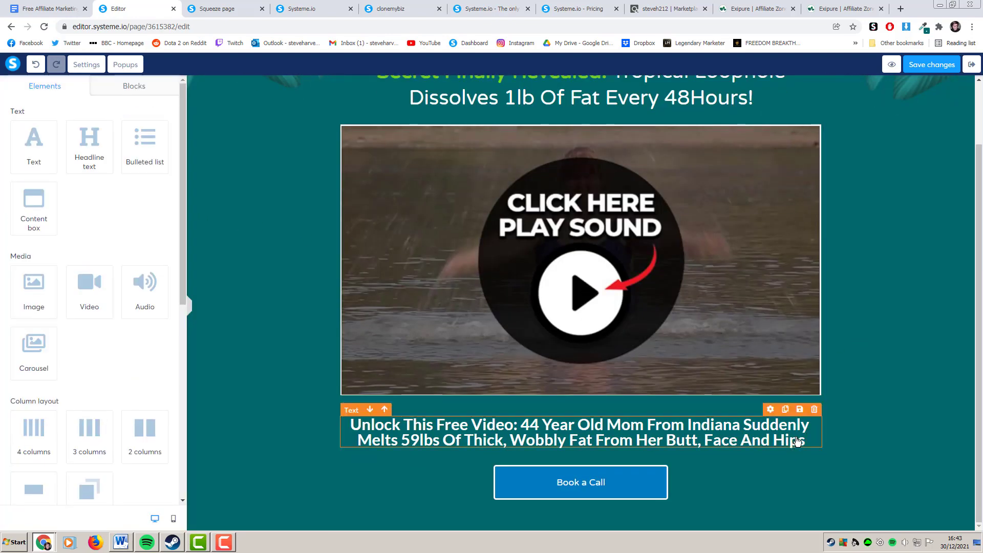
Step: Add a duplicate text block holding the live page's 'Enter Your Email' line
click(241, 11)
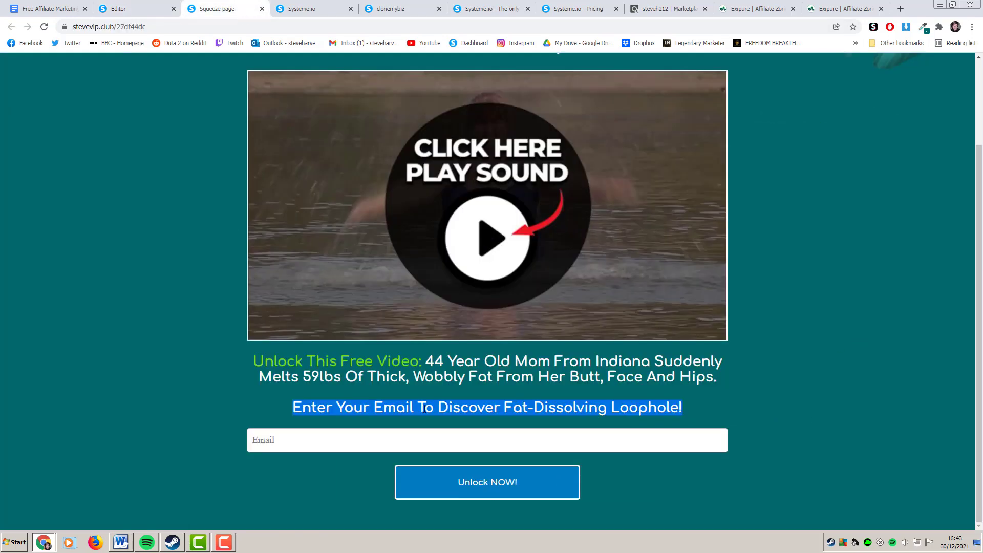
click(167, 8)
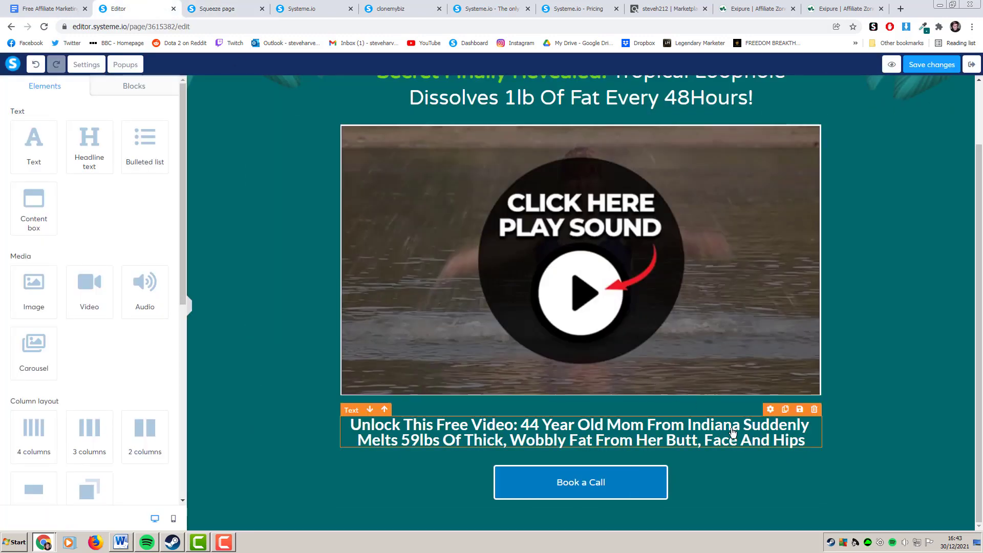
click(785, 409)
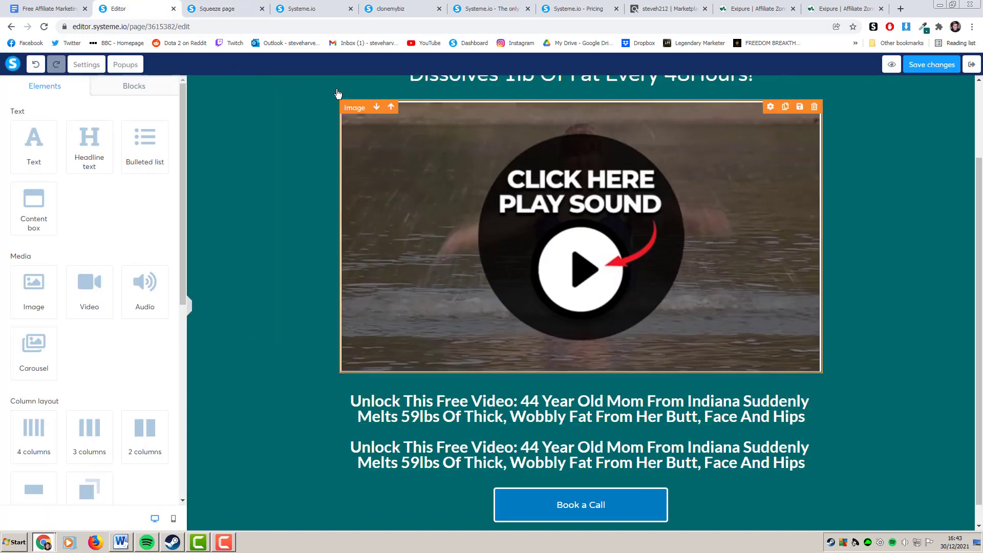
click(226, 9)
drag(680, 405, 292, 410)
key(ctrl+c)
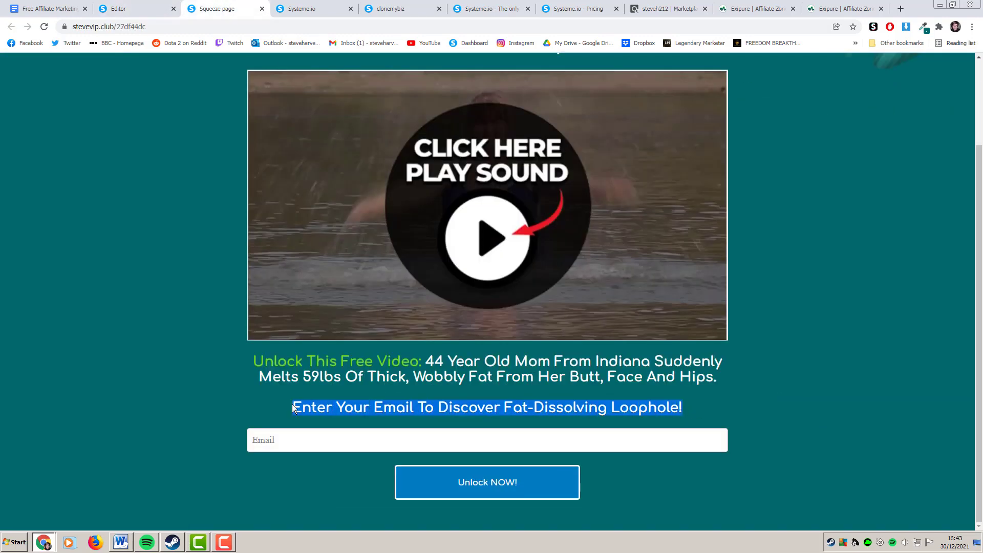
click(135, 9)
click(817, 462)
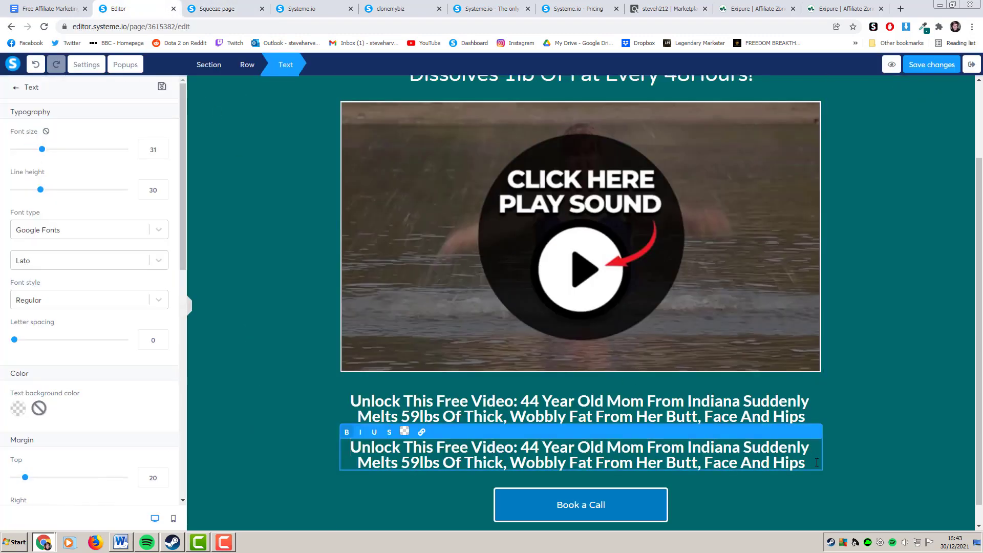
key(ctrl+v)
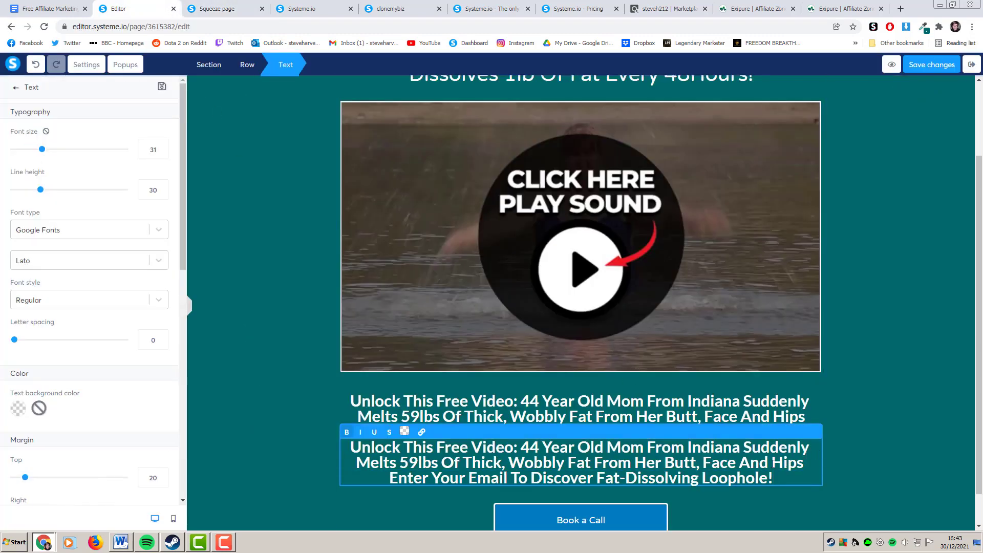
drag(767, 470, 548, 440)
key(BackSpace)
click(896, 385)
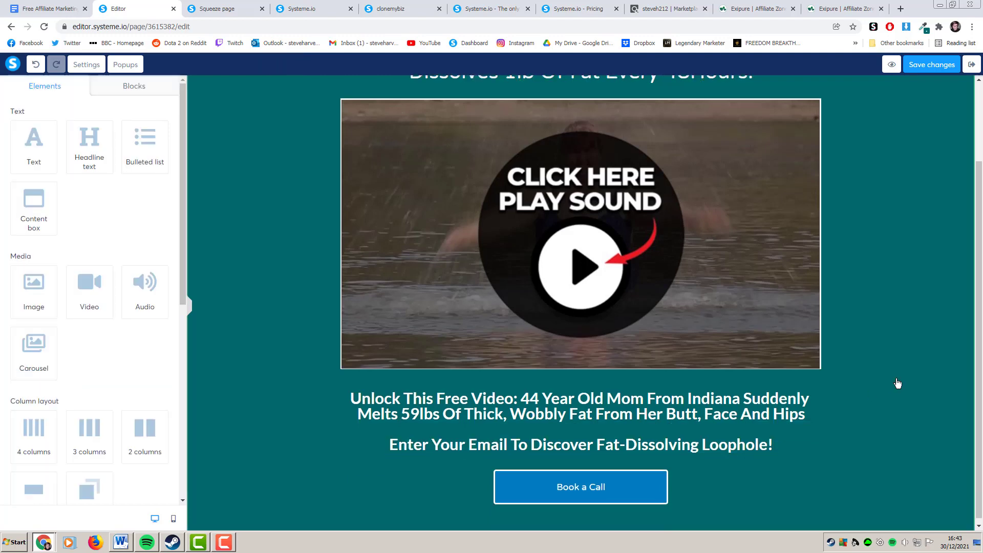
Step: Colour 'Unlock This Free Video:' green in the subheadline, leaving the rest white
click(220, 14)
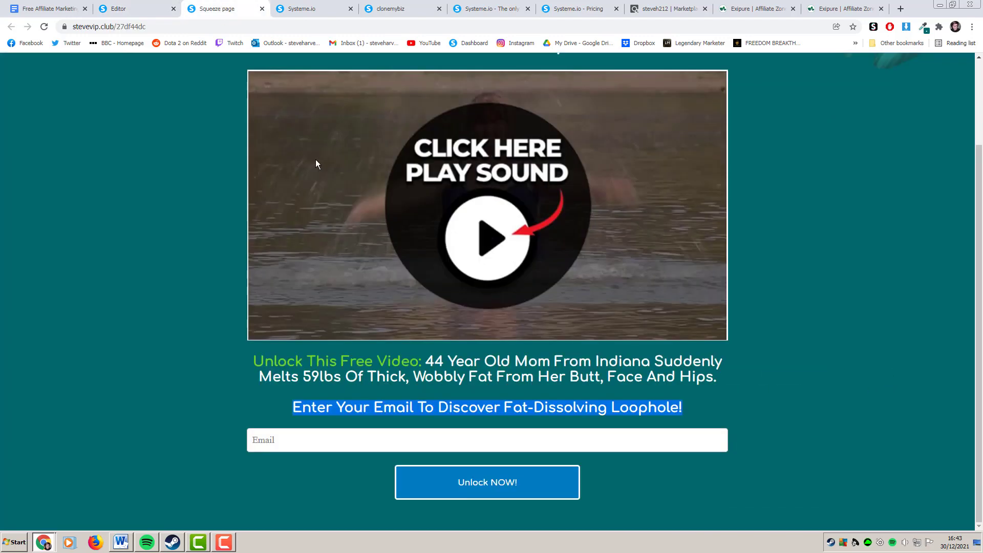
click(419, 385)
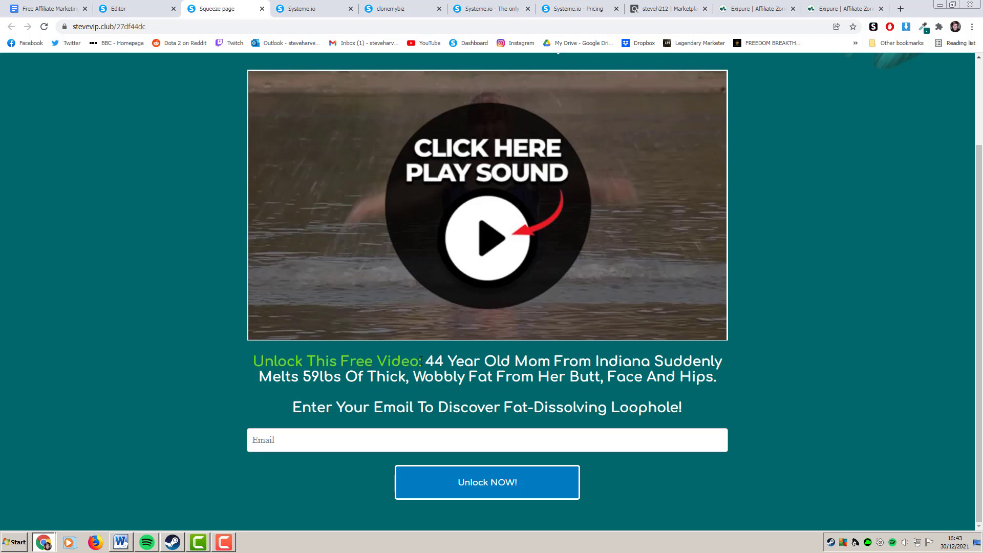
click(146, 10)
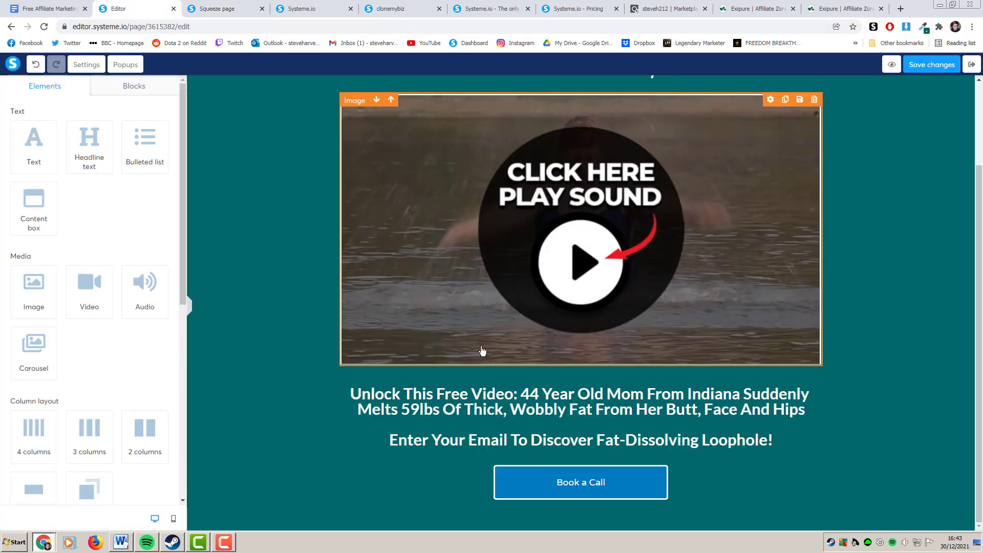
click(519, 395)
drag(520, 394, 353, 394)
click(404, 378)
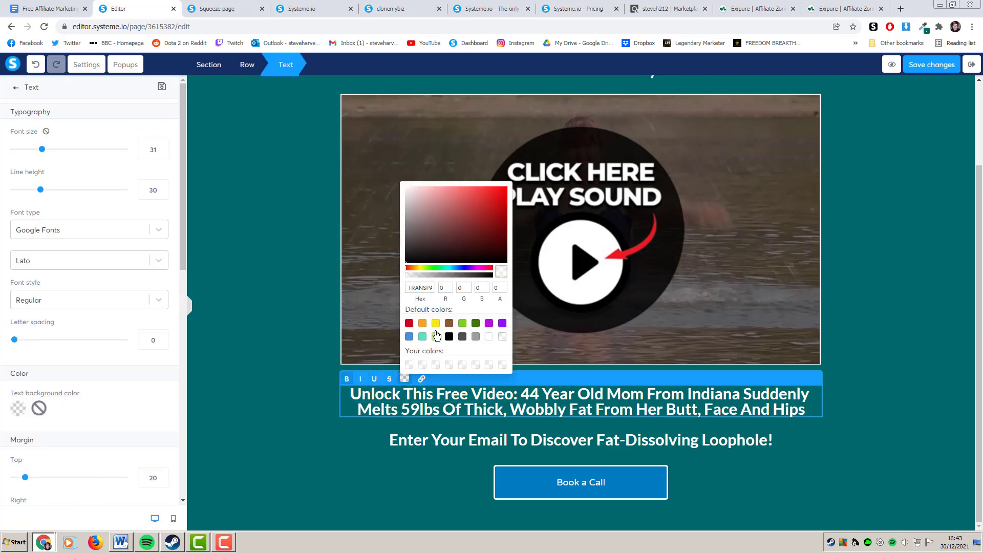
click(463, 324)
click(856, 330)
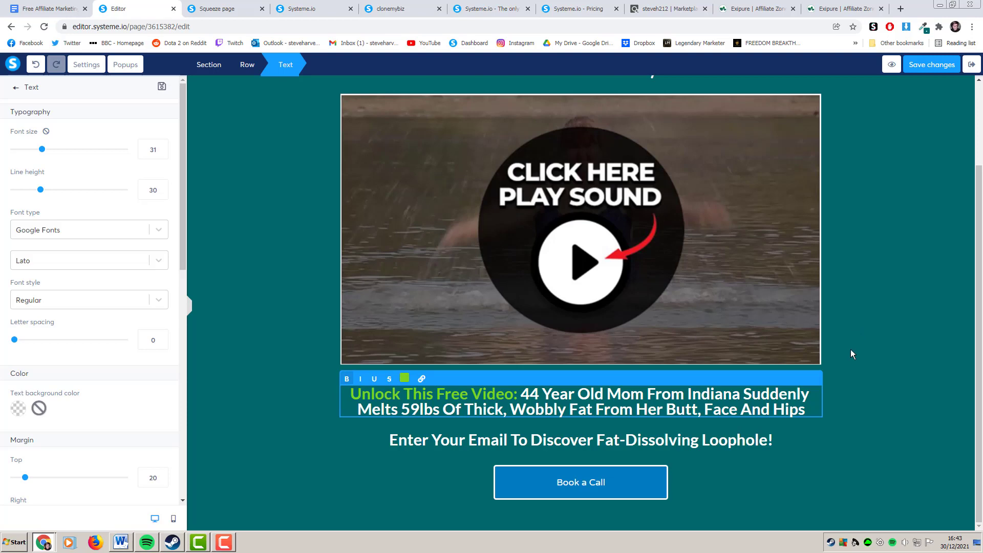
click(894, 365)
scroll(895, 368, up, 2)
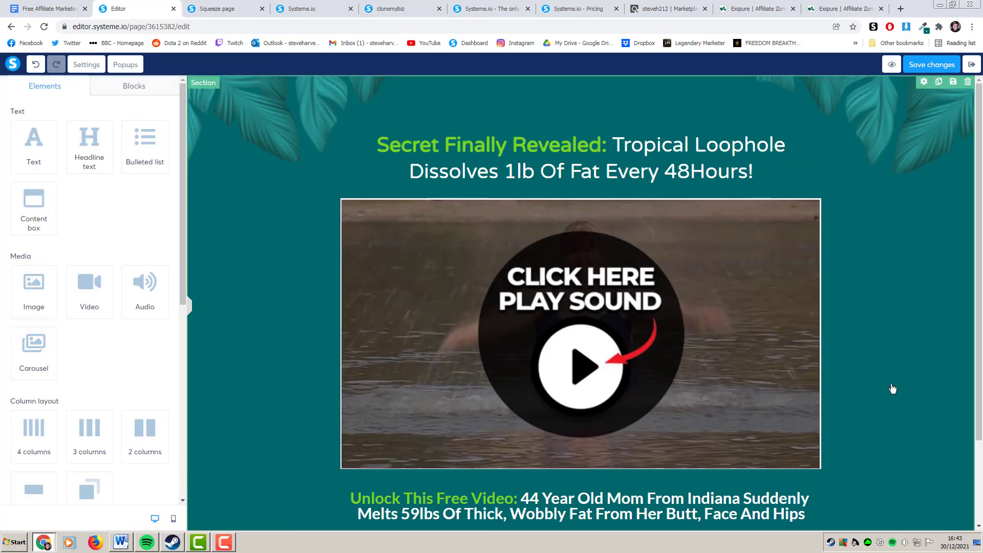
Step: Save the page changes
scroll(891, 389, down, 2)
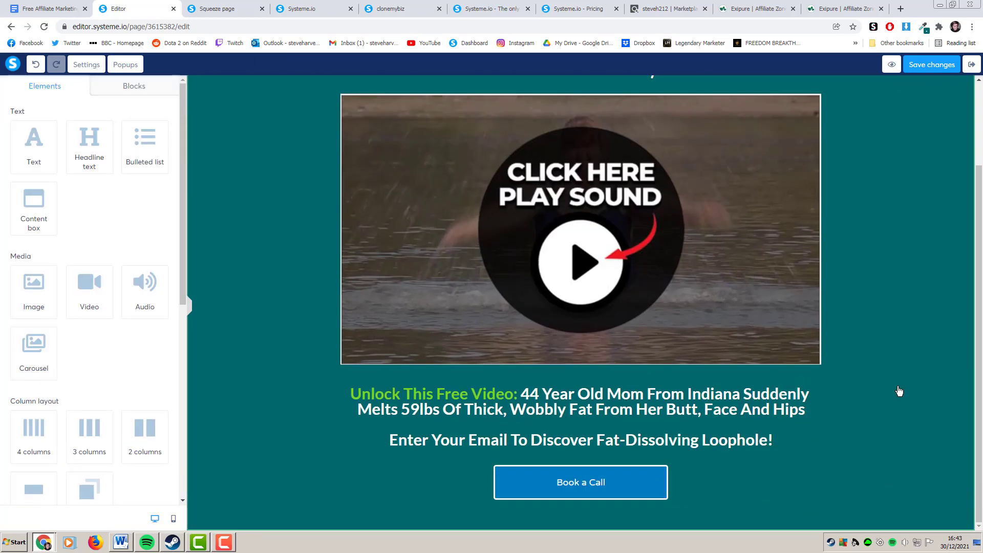
click(922, 70)
click(908, 388)
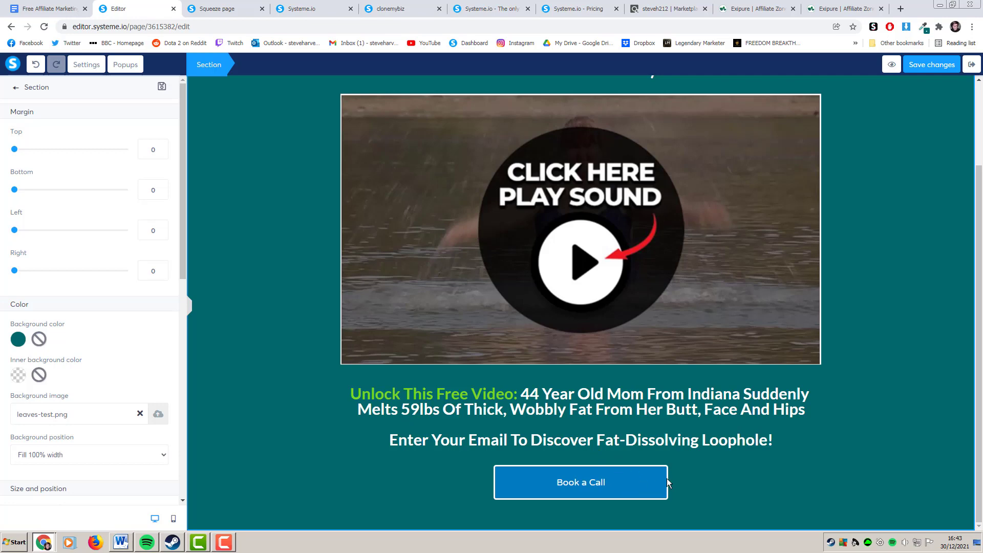
key(Escape)
Step: Insert a form input field above the Book a Call button
scroll(880, 443, up, 2)
scroll(881, 444, down, 2)
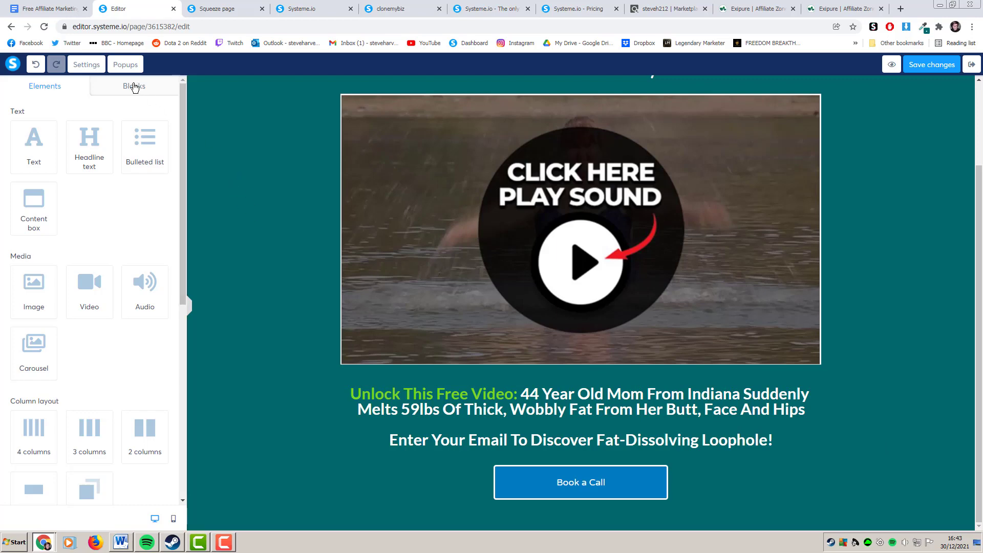
scroll(121, 292, down, 6)
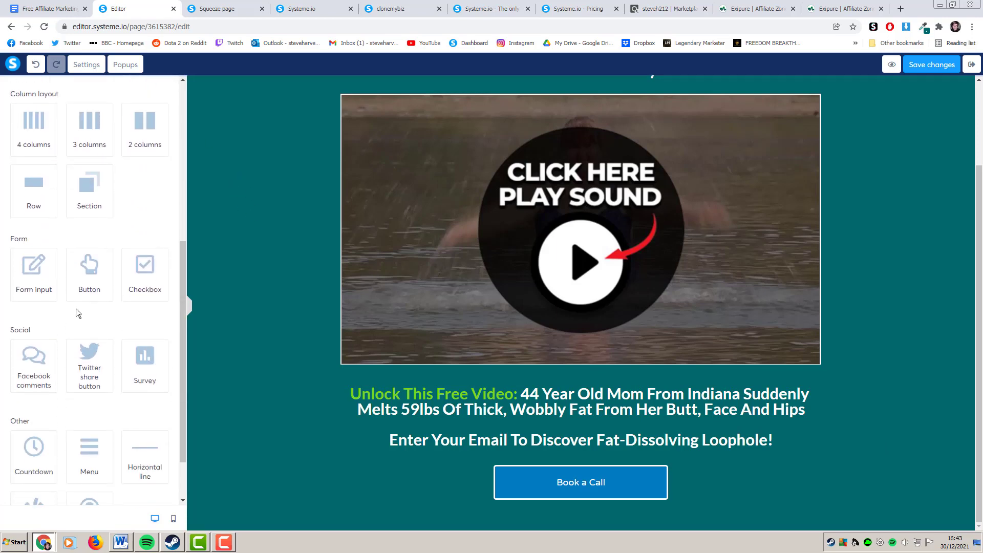
drag(35, 281, 561, 469)
scroll(860, 355, down, 1)
click(835, 357)
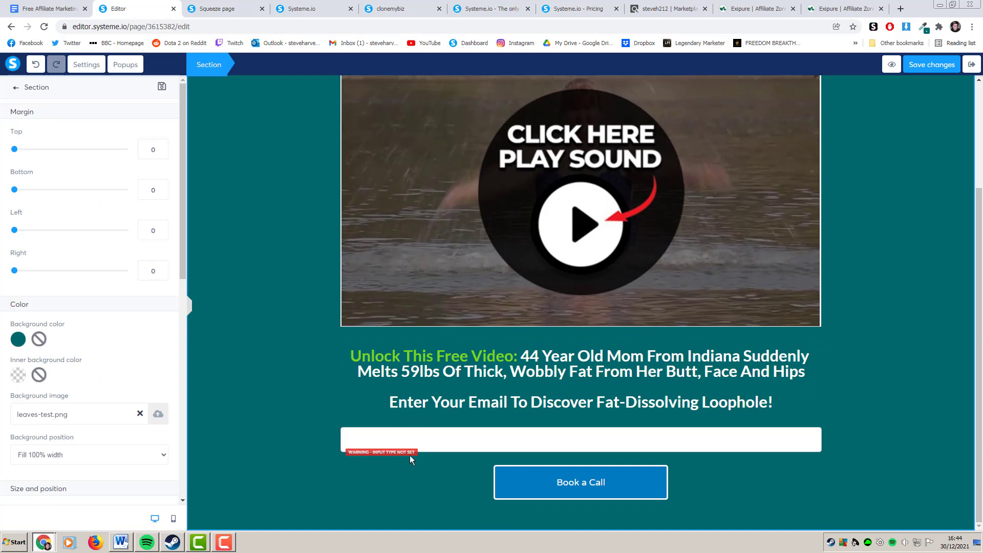
click(463, 440)
Step: Change the new form field's input type to Email
click(463, 441)
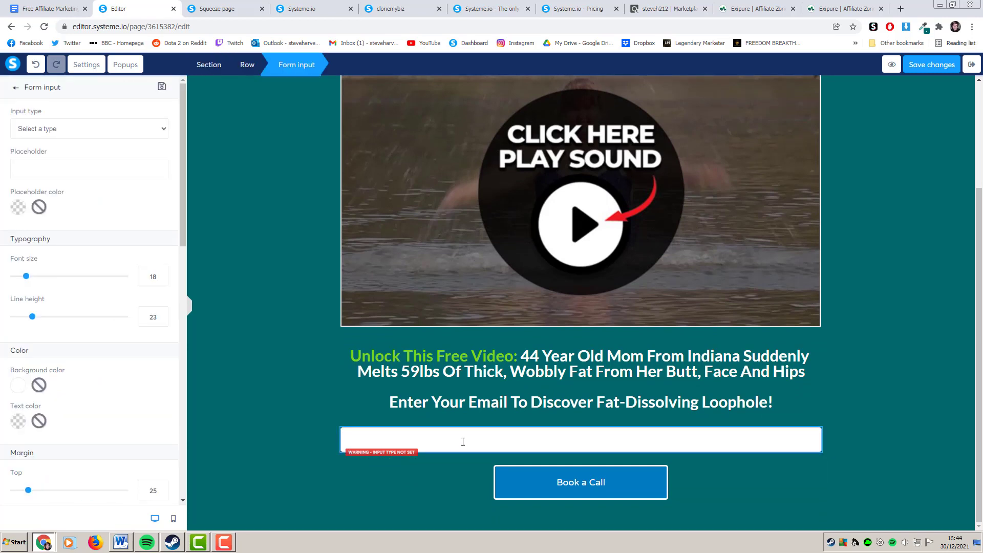
click(461, 441)
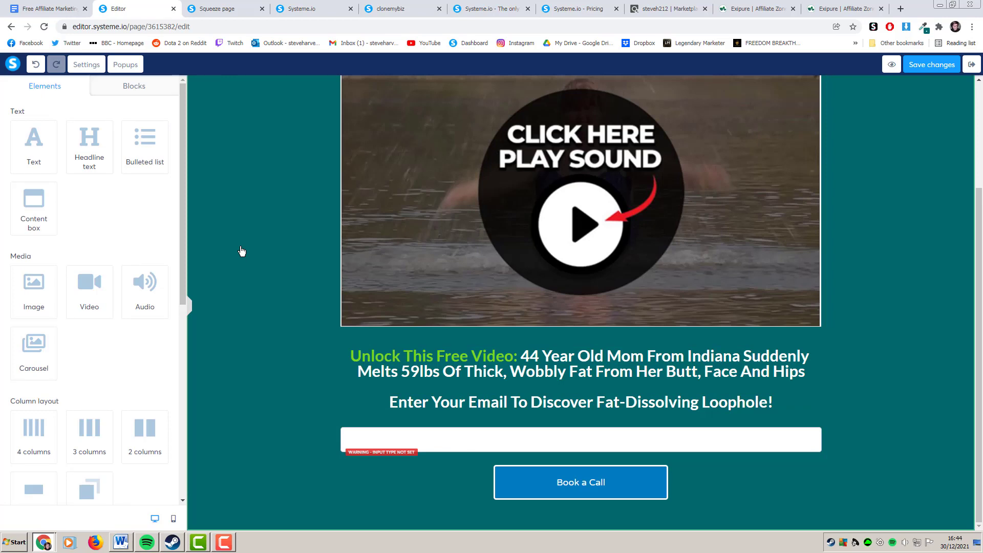
click(368, 439)
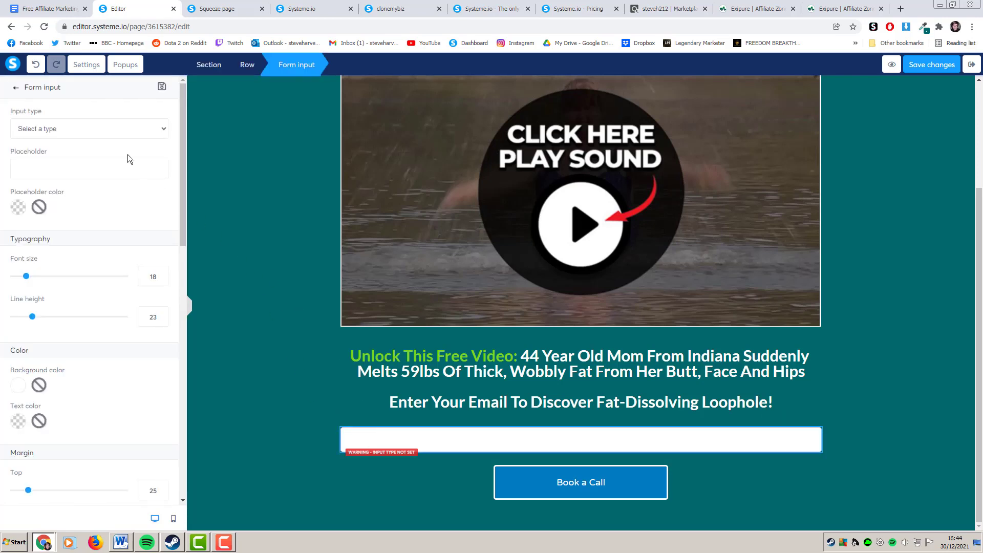
click(78, 129)
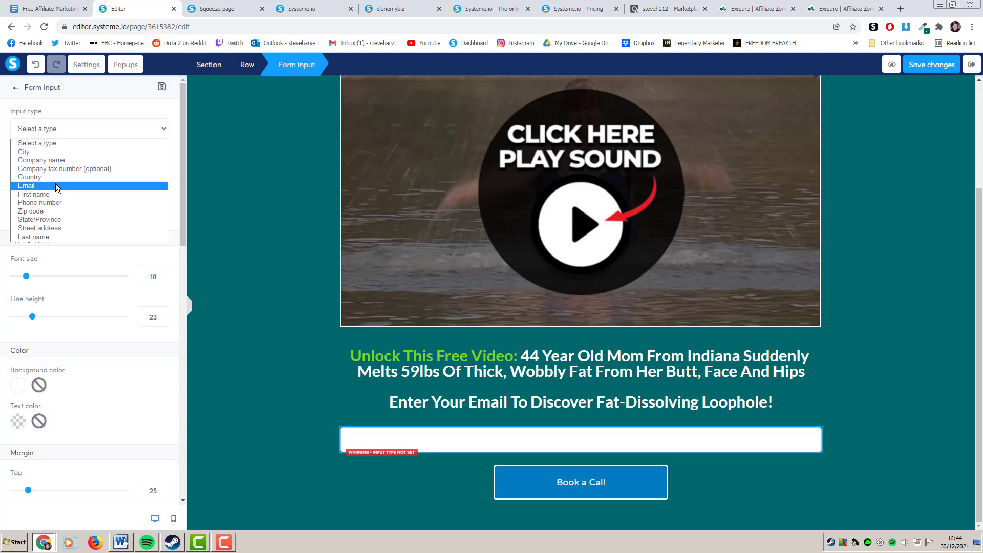
click(55, 186)
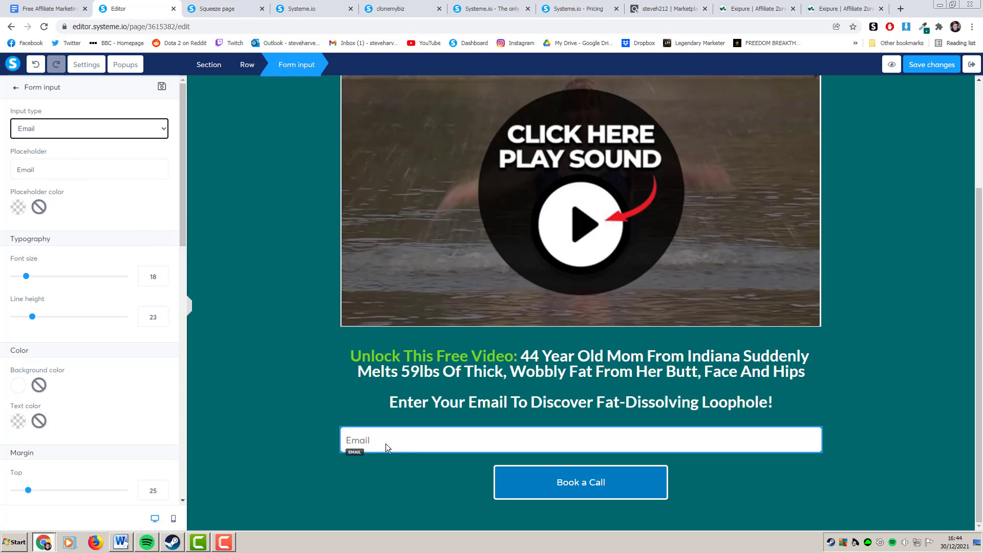
click(268, 348)
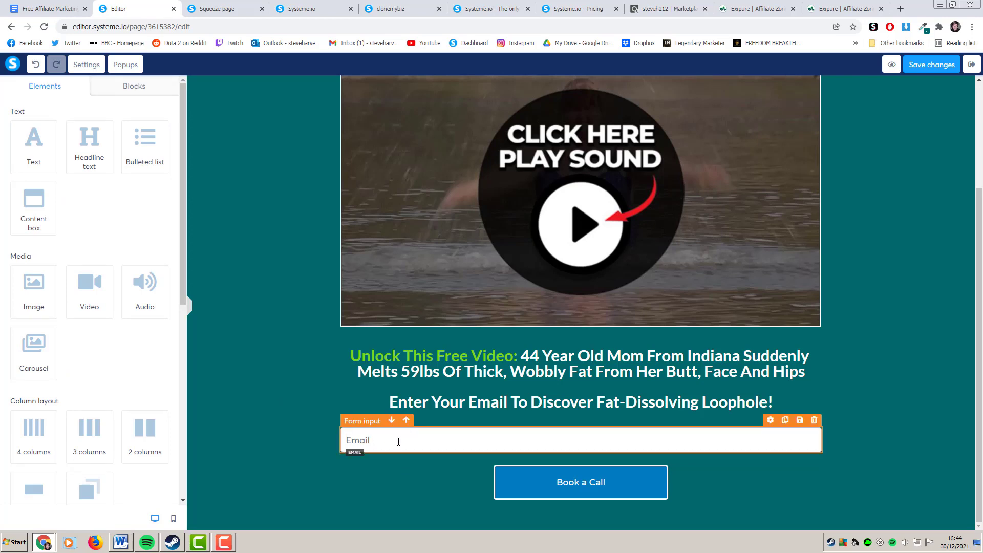
click(261, 373)
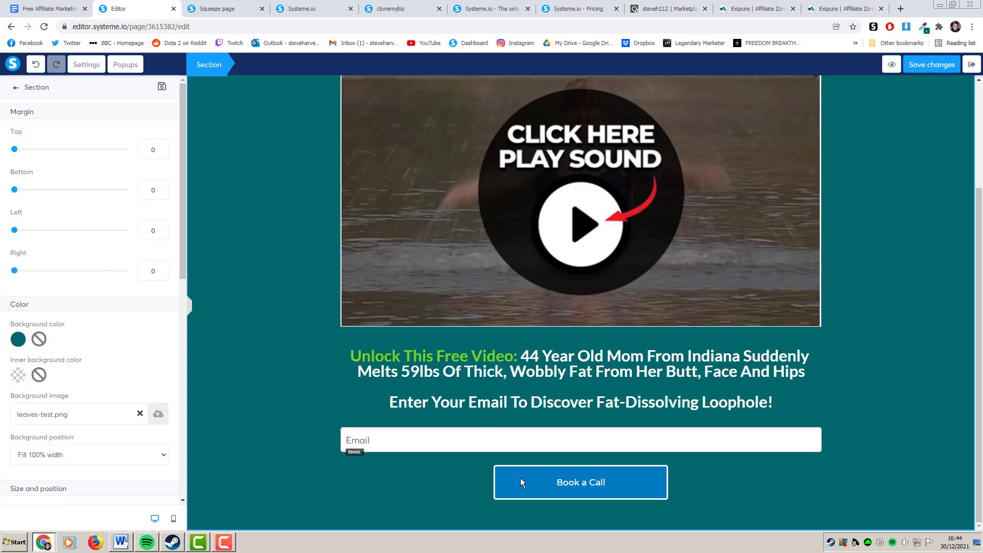
Step: Replace the Book a Call button text with 'Unlock NOW!'
click(521, 478)
click(603, 483)
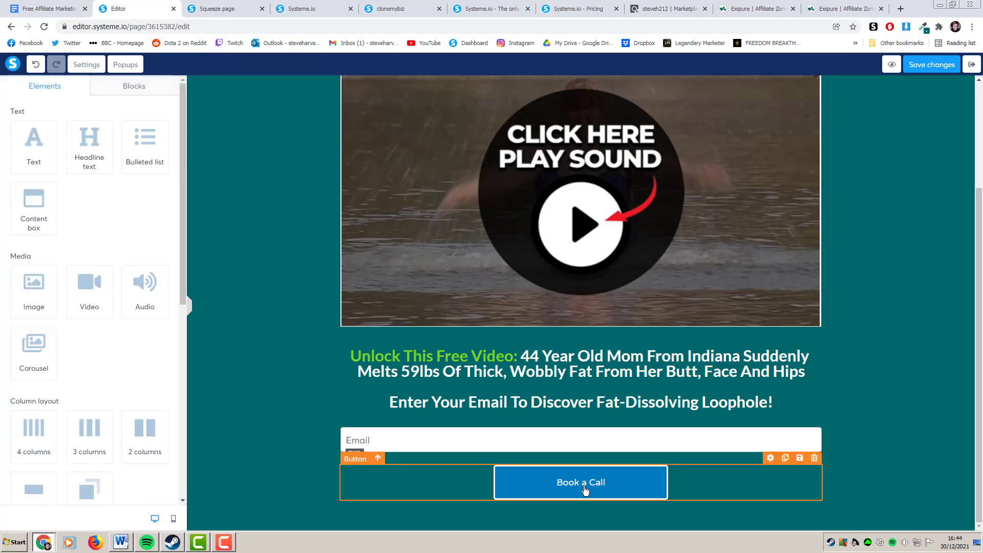
click(521, 481)
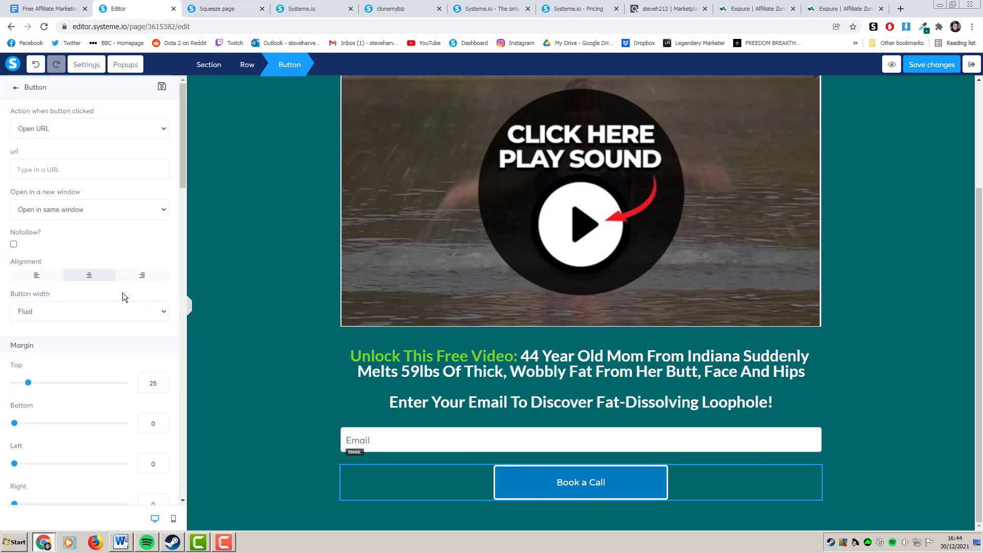
scroll(98, 221, down, 6)
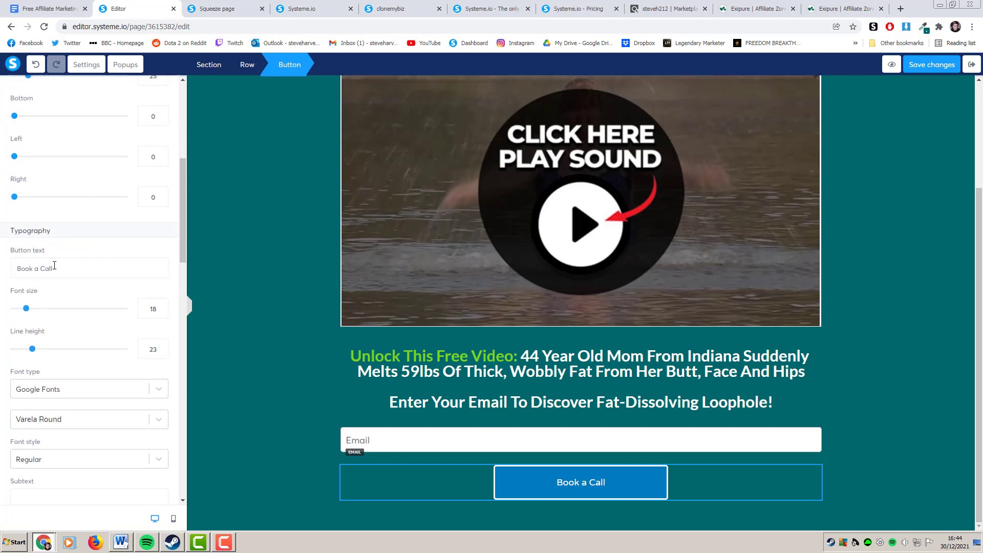
drag(54, 267, 12, 275)
text(Unlocky)
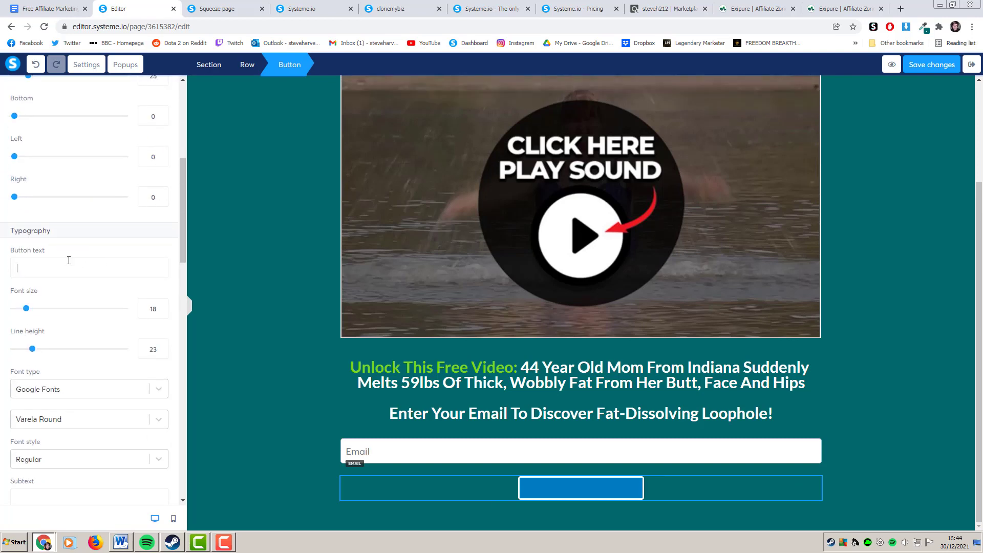
key(BackSpace)
key(BackSpace)
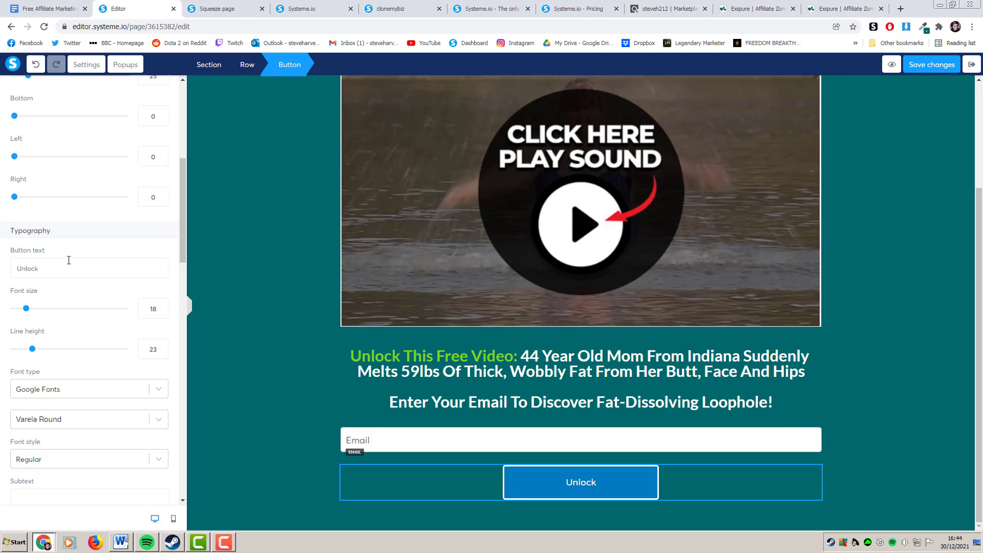
text(NOW!)
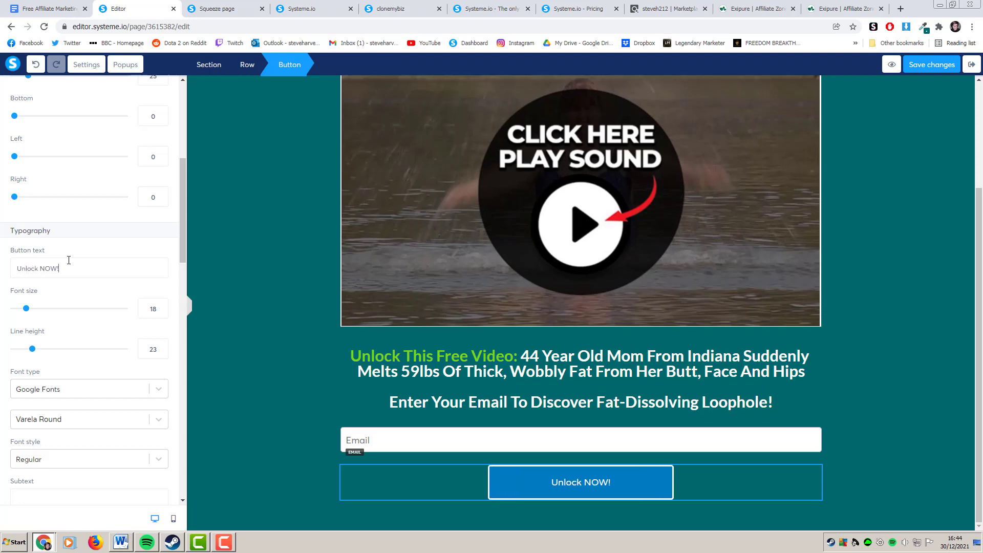
click(885, 262)
scroll(881, 264, up, 3)
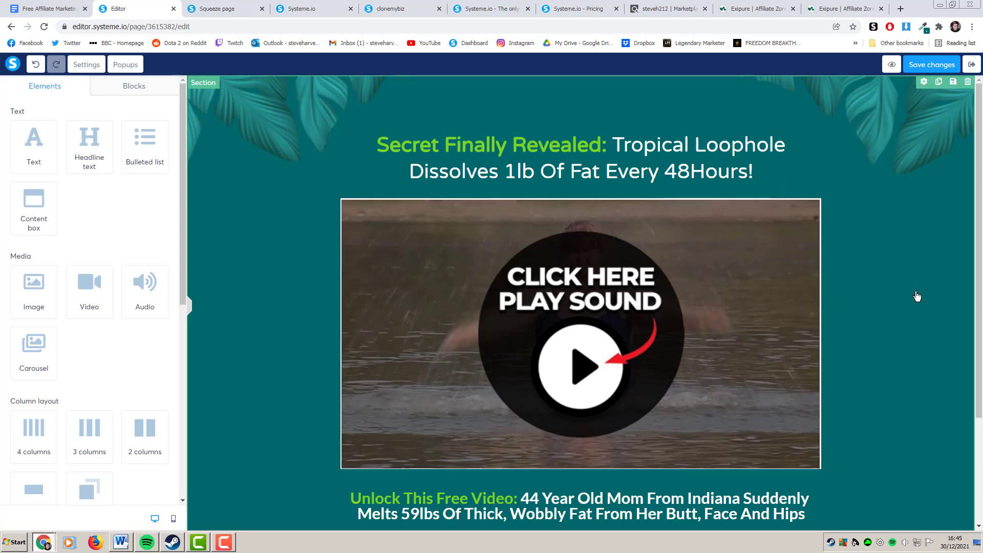
scroll(916, 297, down, 3)
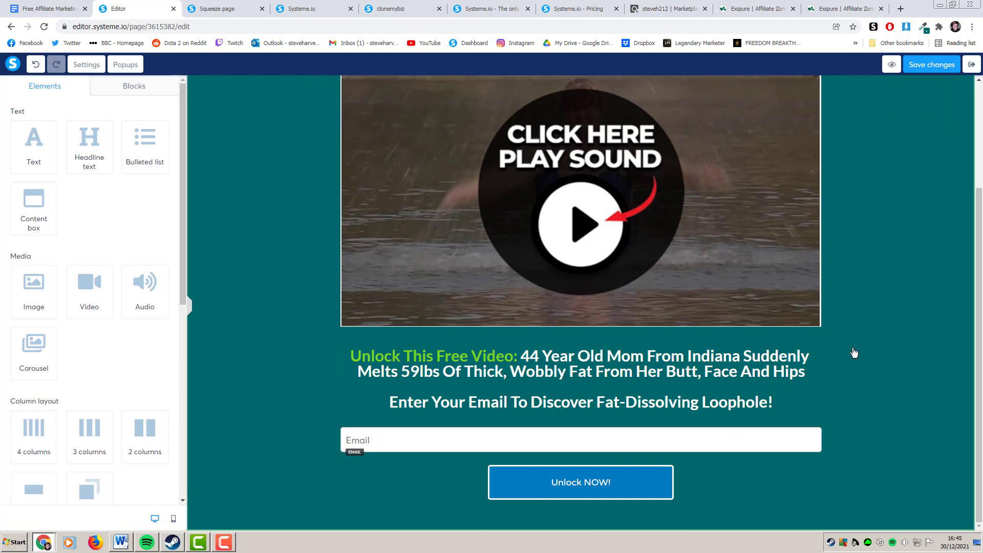
Step: Set the Unlock NOW! button to Send form, redirect to the custom ClickBank URL, and save
click(641, 481)
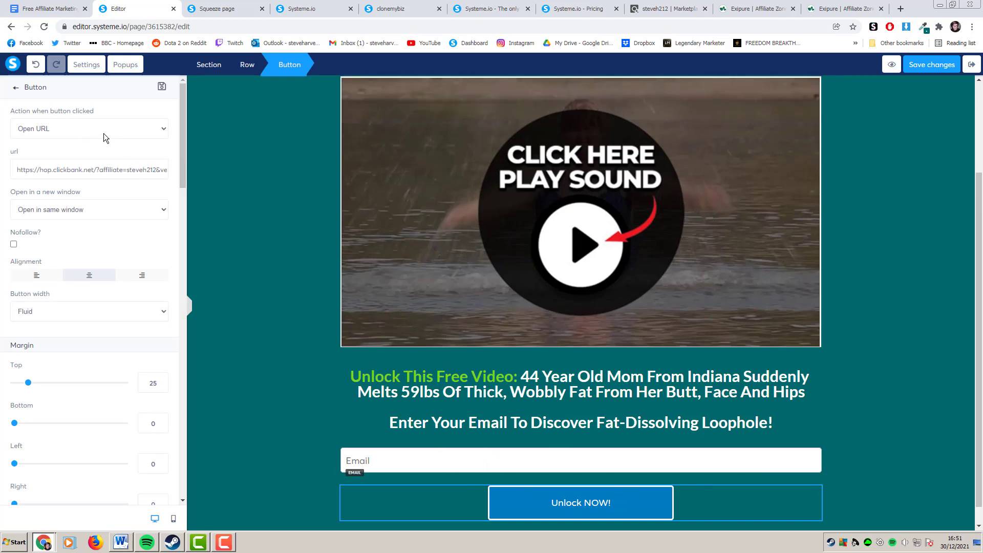
click(104, 133)
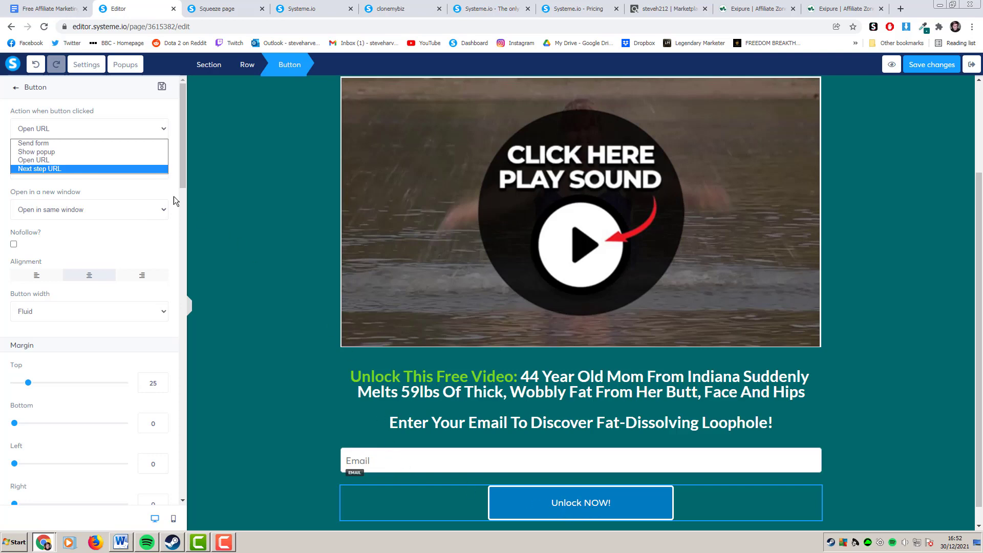
click(69, 143)
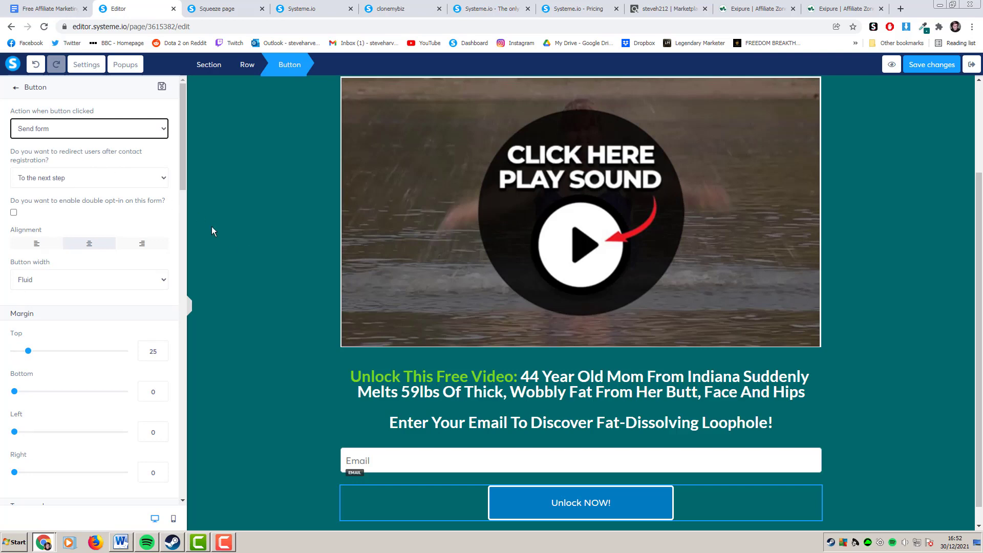
click(131, 179)
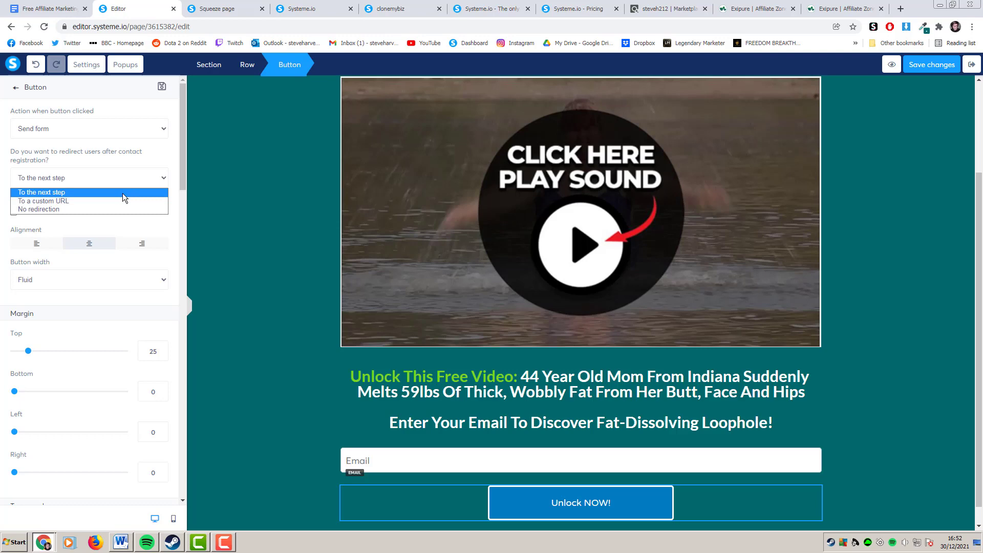
click(102, 201)
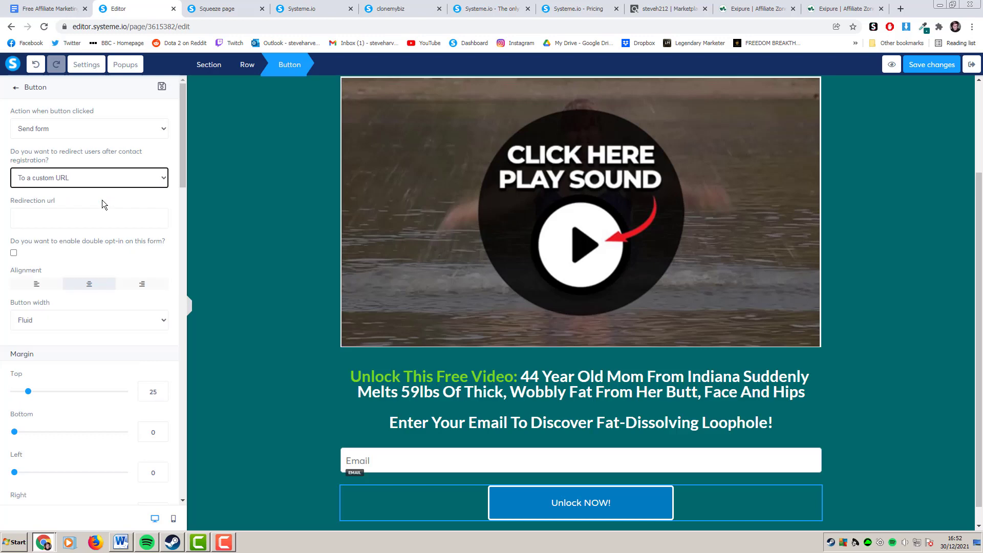
click(76, 215)
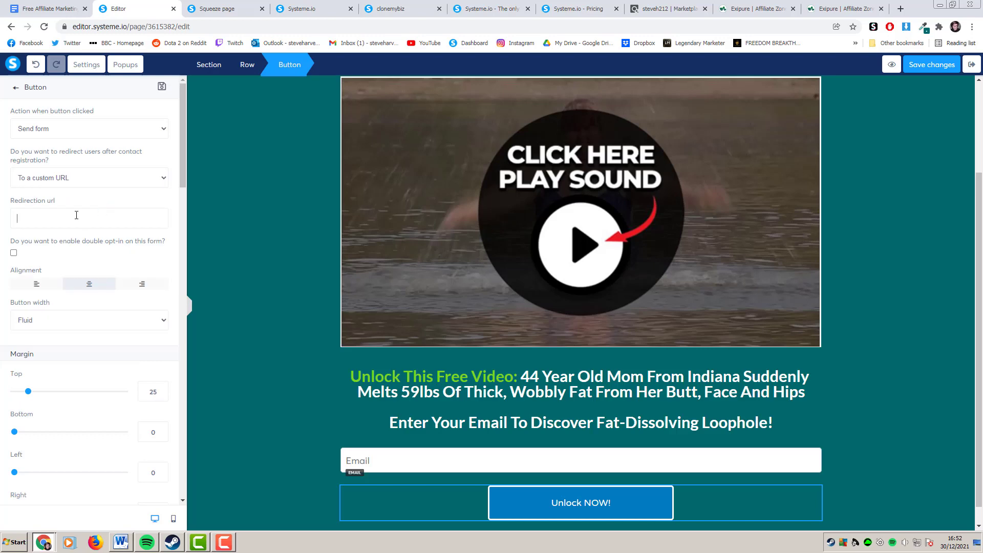
text(https://hop.clickbank.net/?affiliate=steveh212&vendor=exipure&pg=xpx)
click(123, 205)
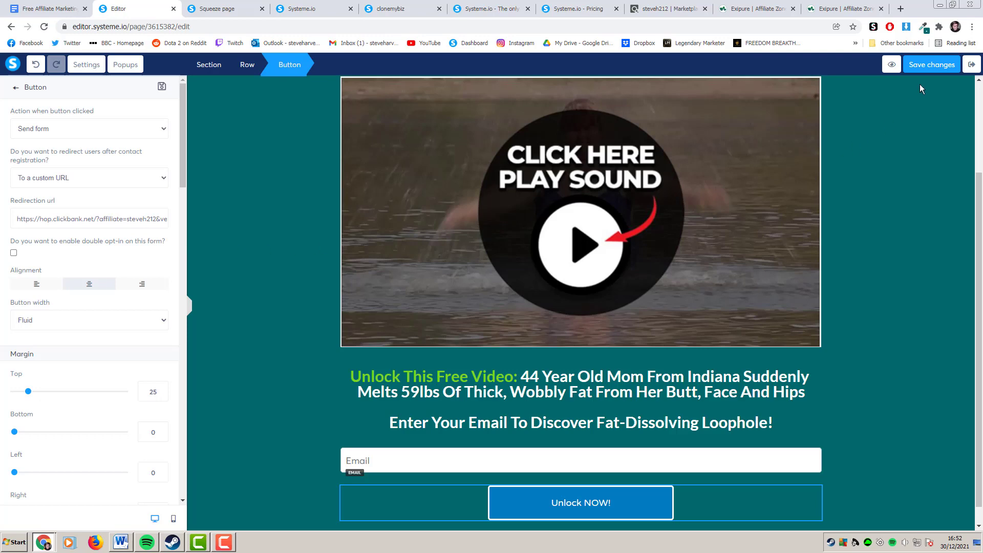
click(931, 67)
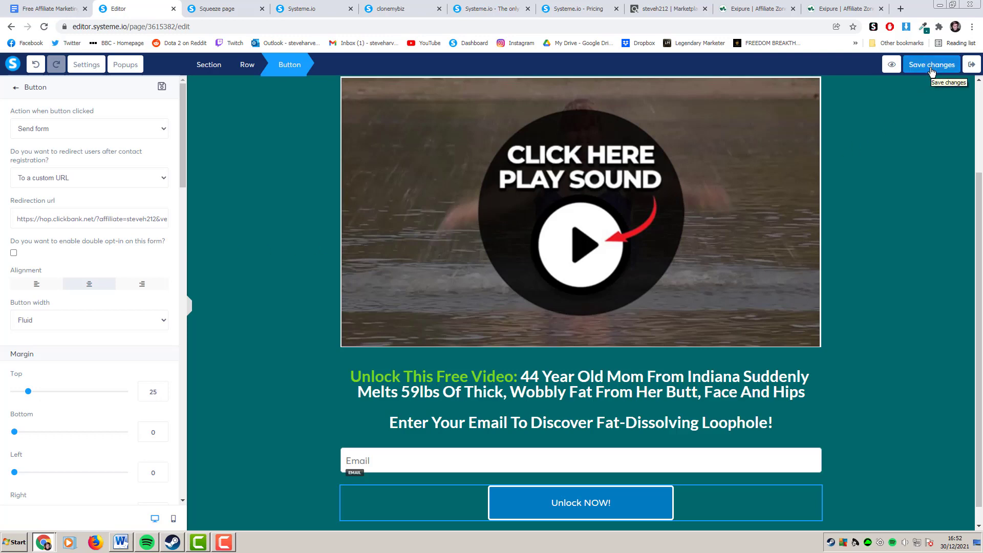
Step: Preview the page, submit a test email address, and check the redirect to the Exipure page
click(892, 65)
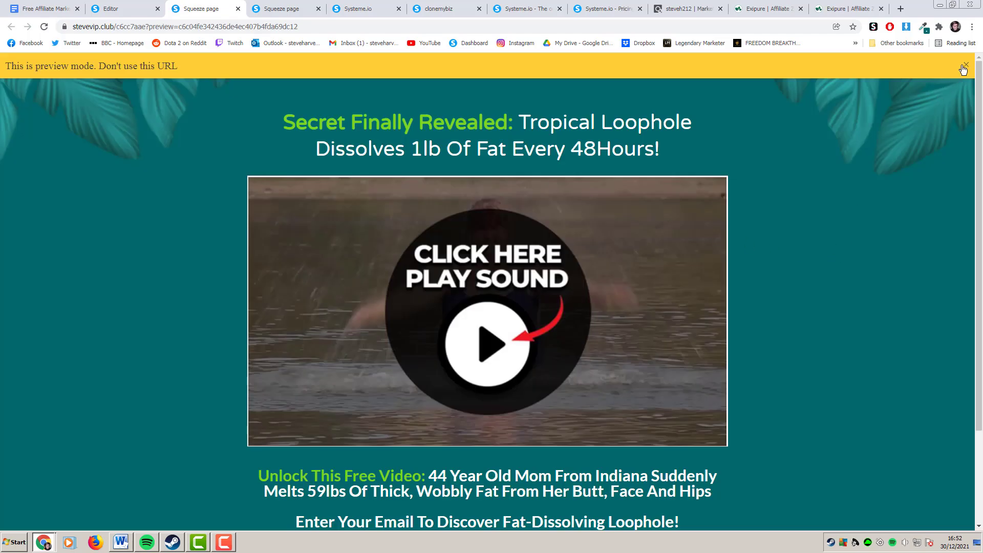
click(964, 67)
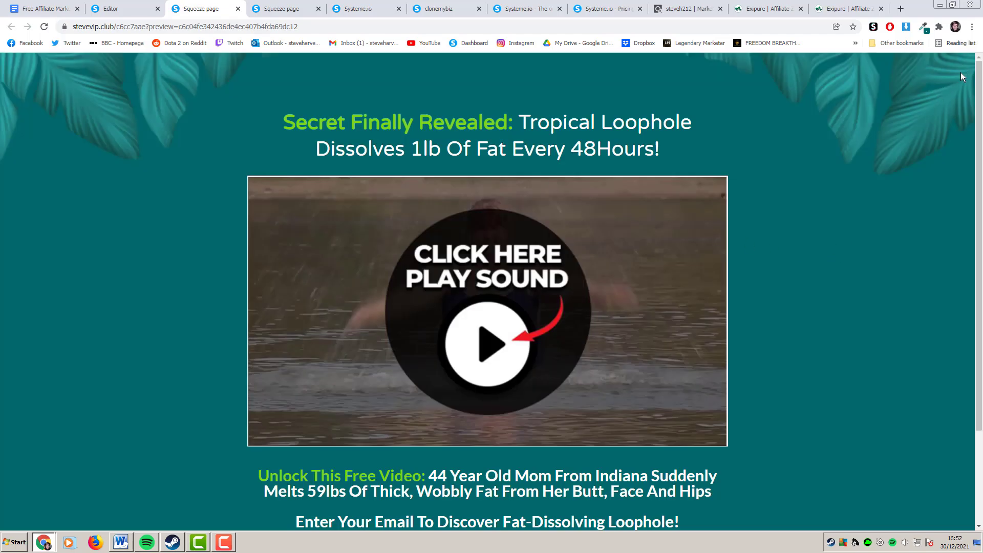
scroll(899, 226, down, 3)
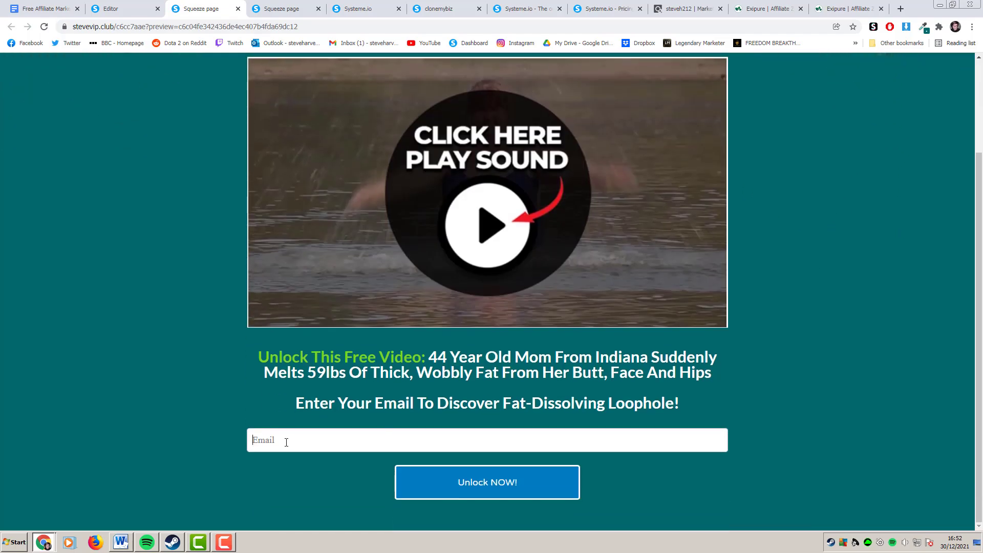
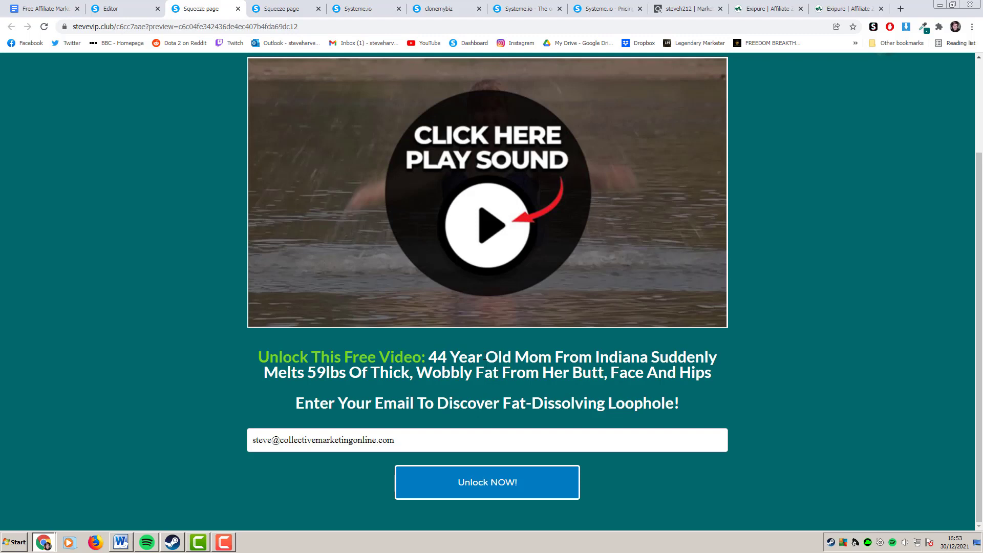
click(418, 484)
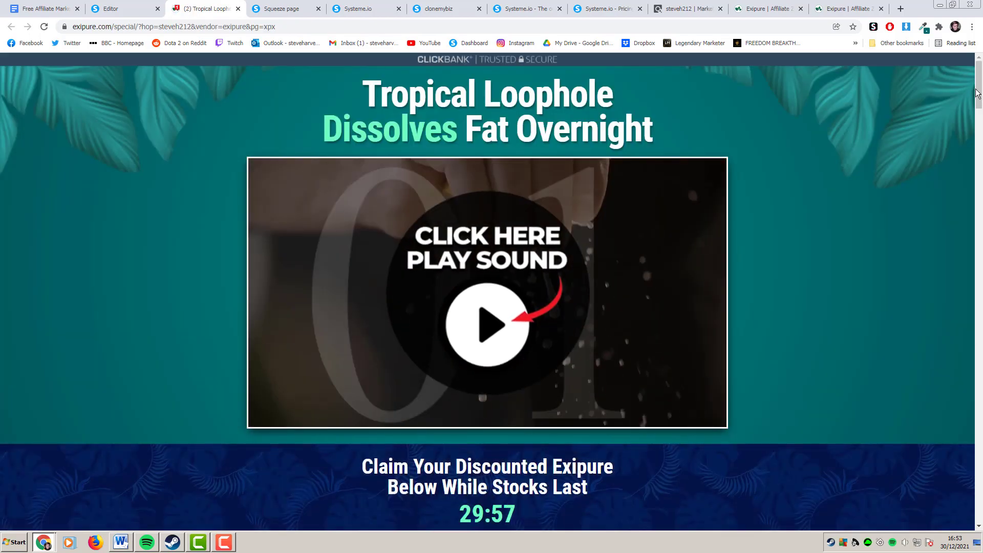
mouse_move(977, 93)
mouse_down()
mouse_move(976, 169)
mouse_move(976, 87)
mouse_up()
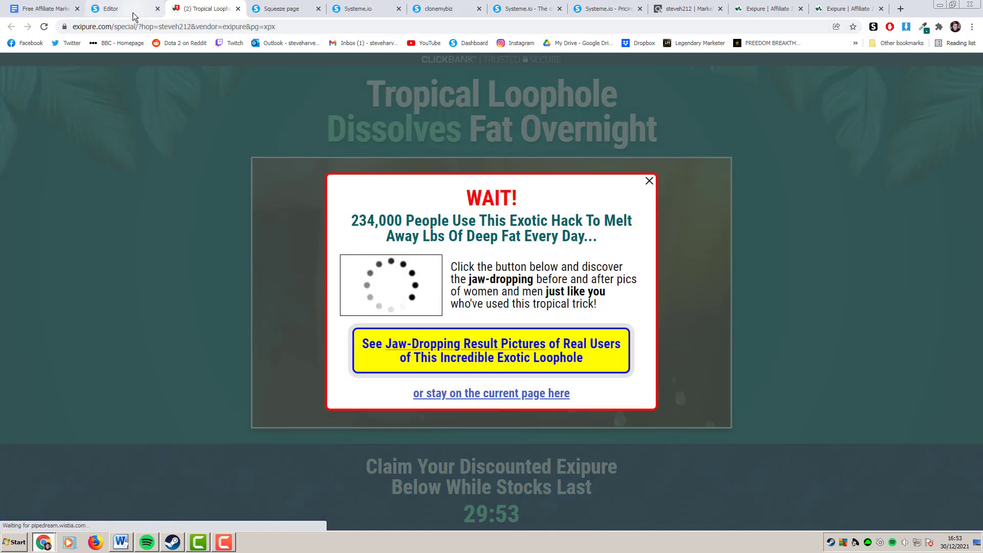
click(133, 12)
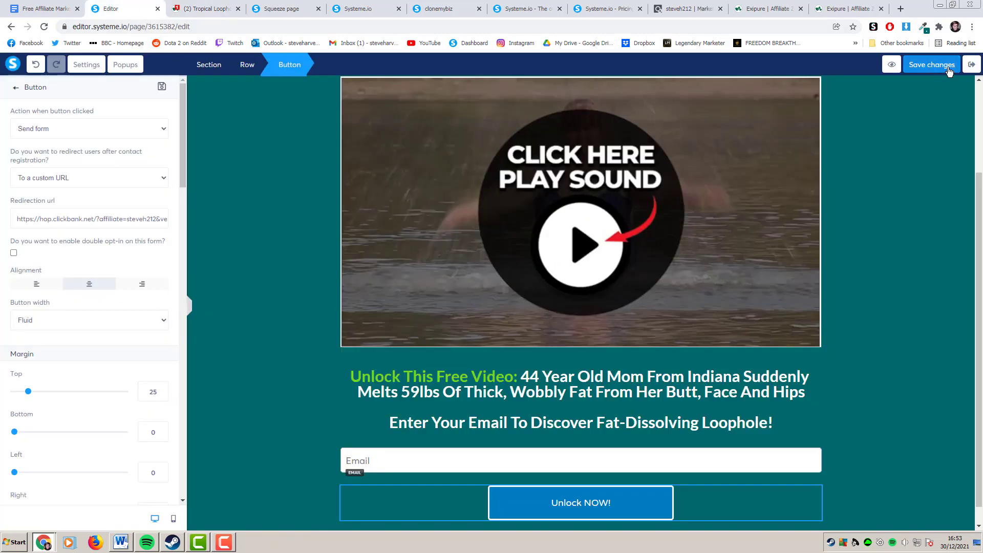
click(970, 65)
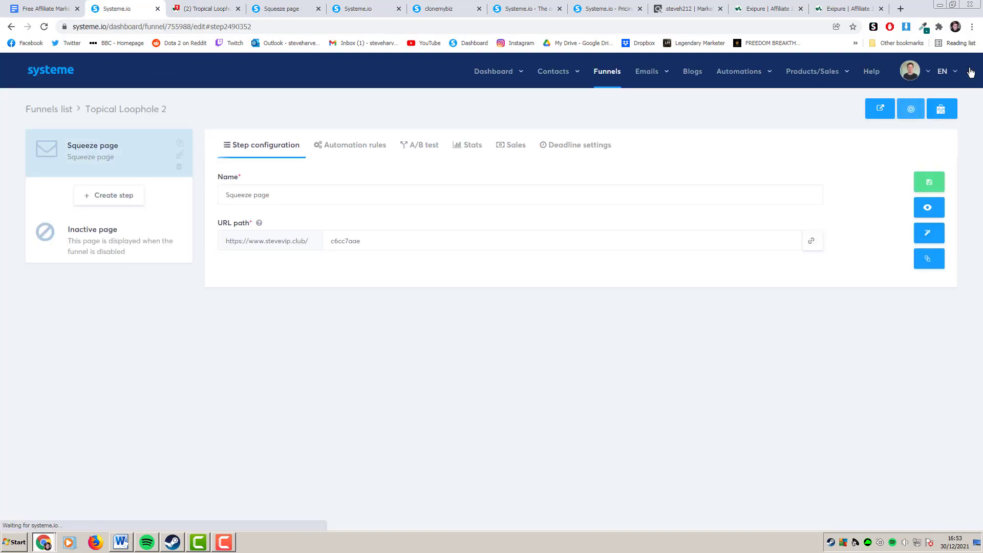
mouse_move(550, 78)
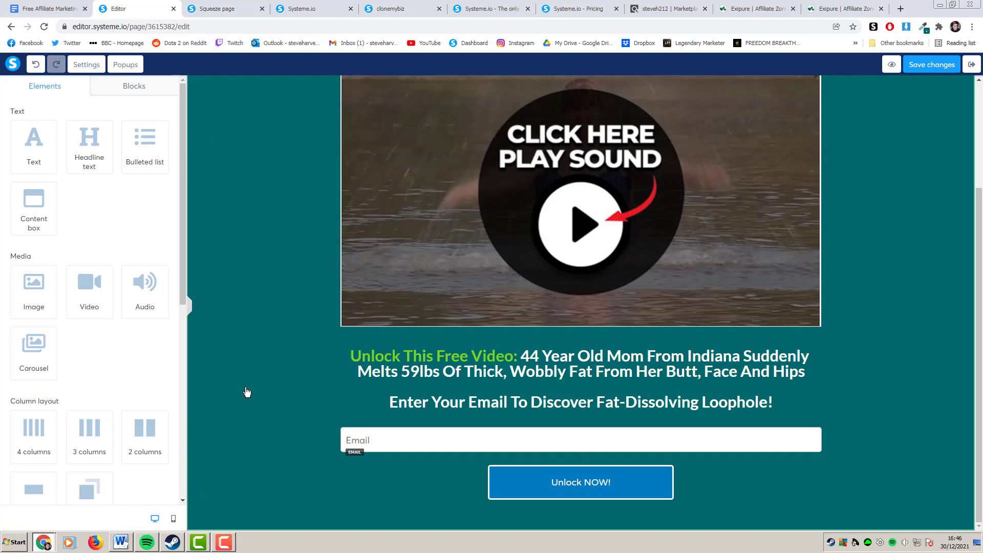
scroll(247, 392, up, 3)
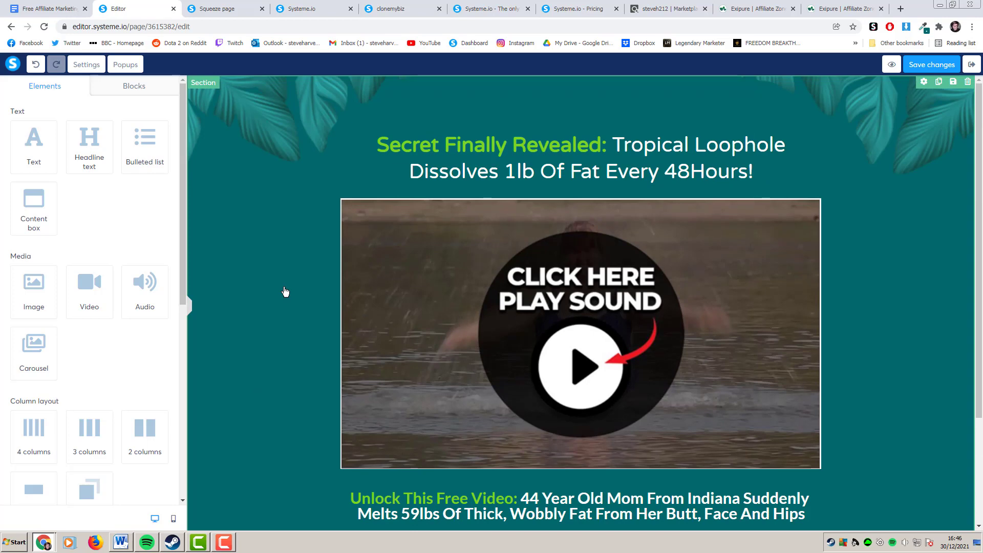
Step: In mobile view, add a 10 px top margin and extra bottom space to the video image
click(174, 519)
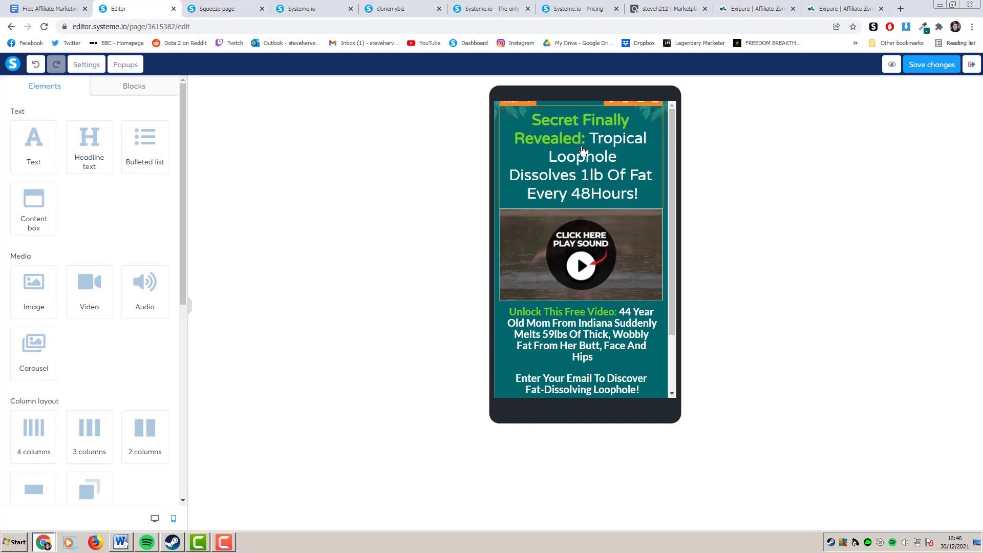
scroll(668, 189, down, 2)
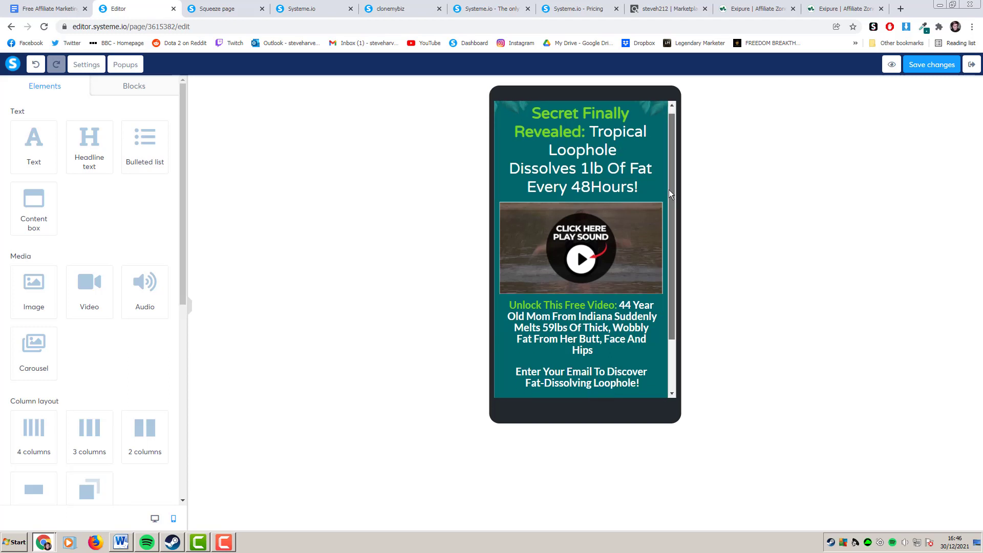
drag(668, 189, 671, 246)
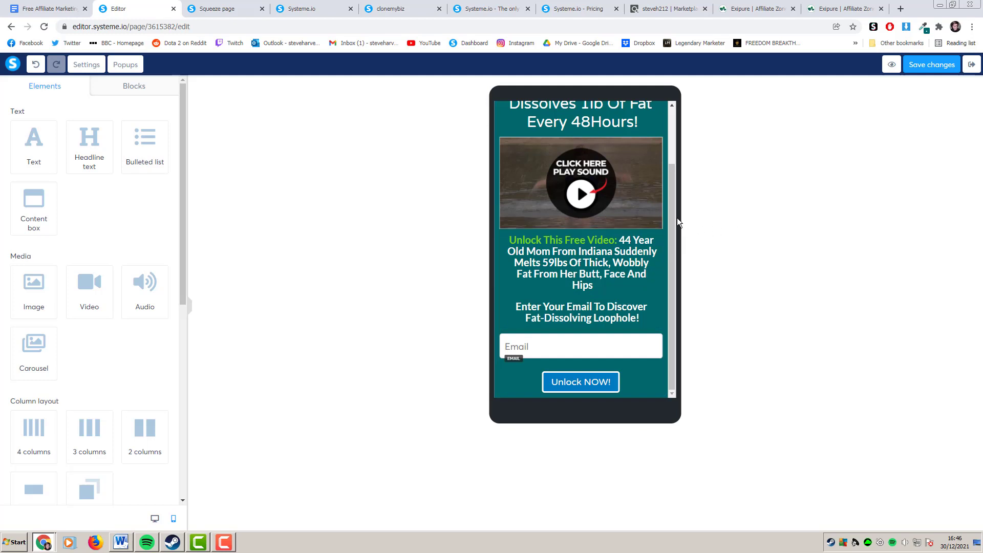
click(619, 212)
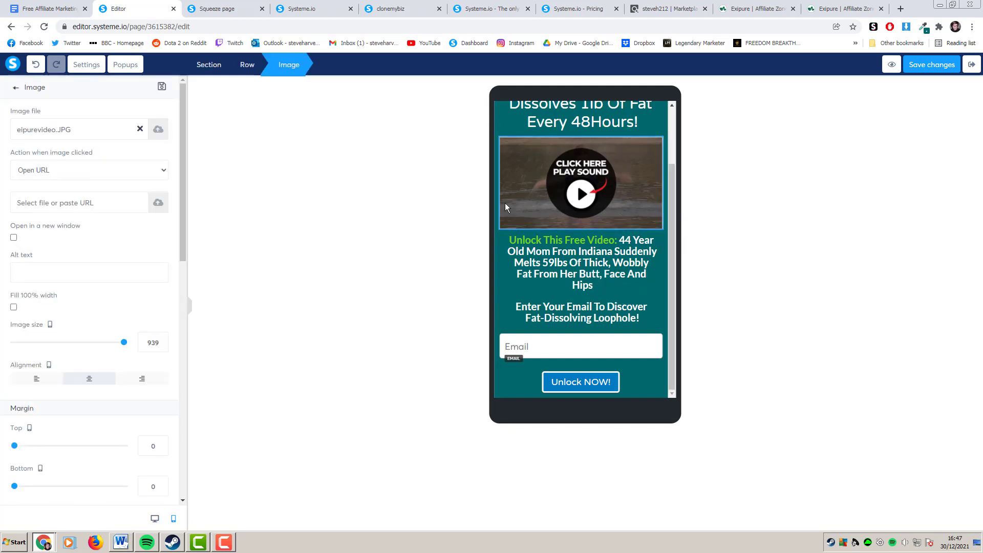
scroll(145, 306, down, 8)
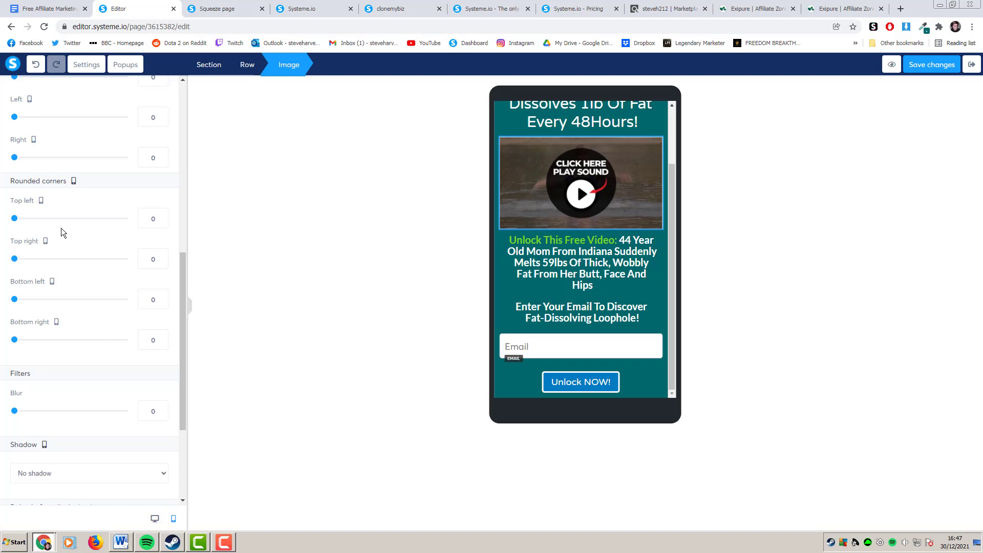
scroll(61, 229, up, 3)
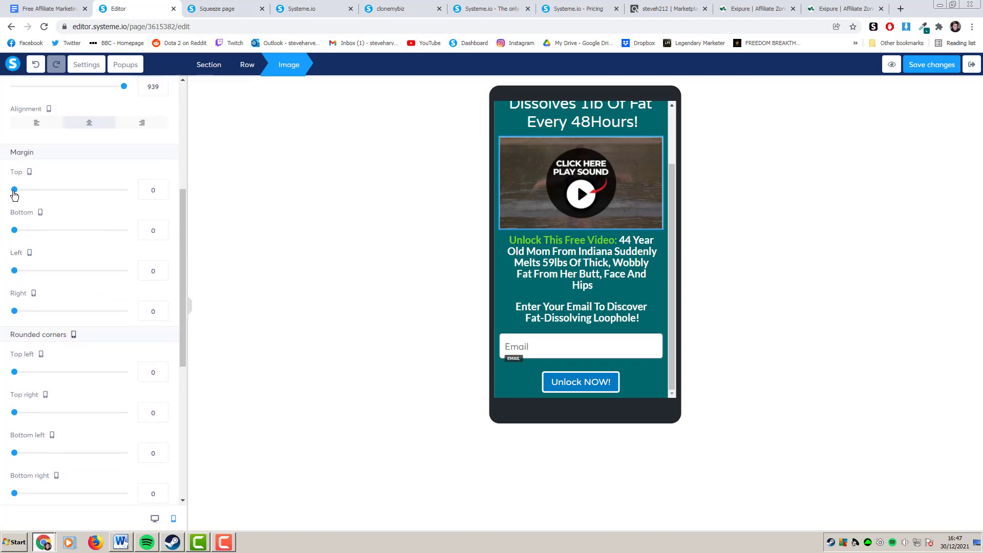
drag(13, 191, 20, 191)
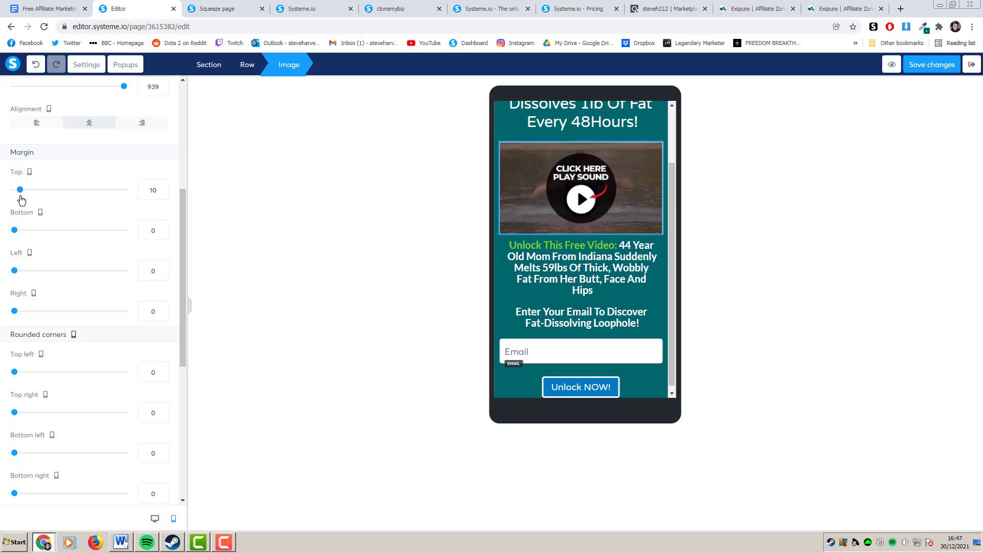
drag(15, 231, 27, 231)
click(380, 241)
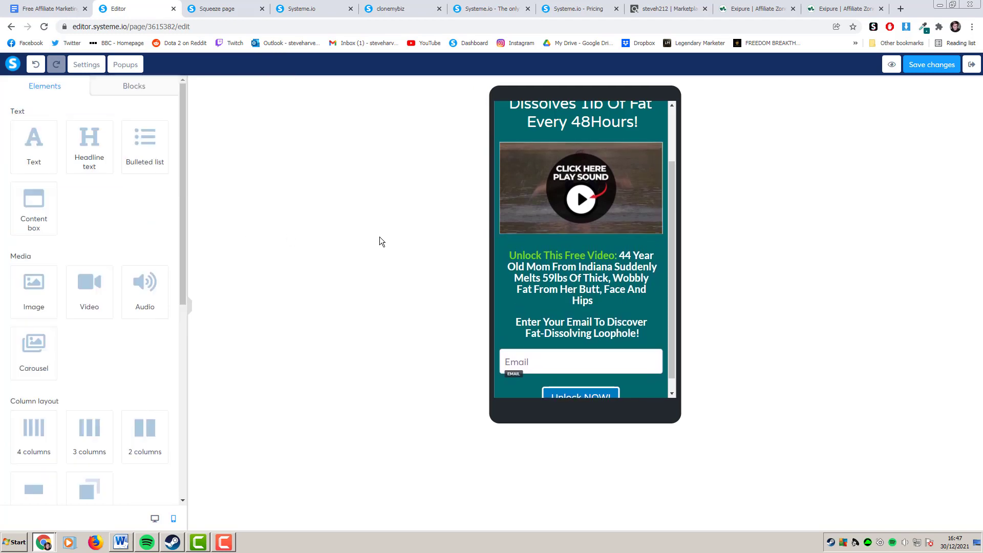
drag(674, 294, 671, 343)
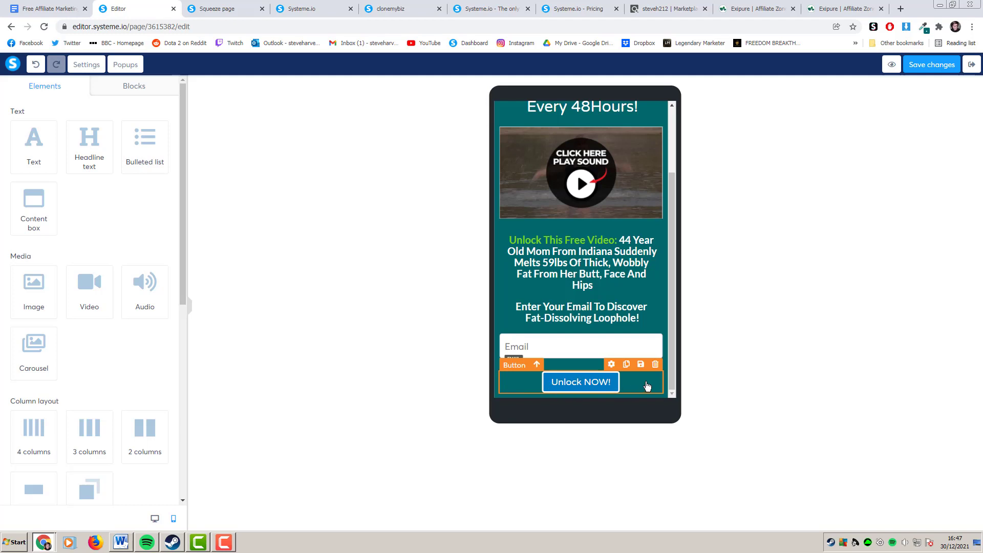
Step: Set the Unlock NOW! button's width to Fill width on mobile
click(548, 382)
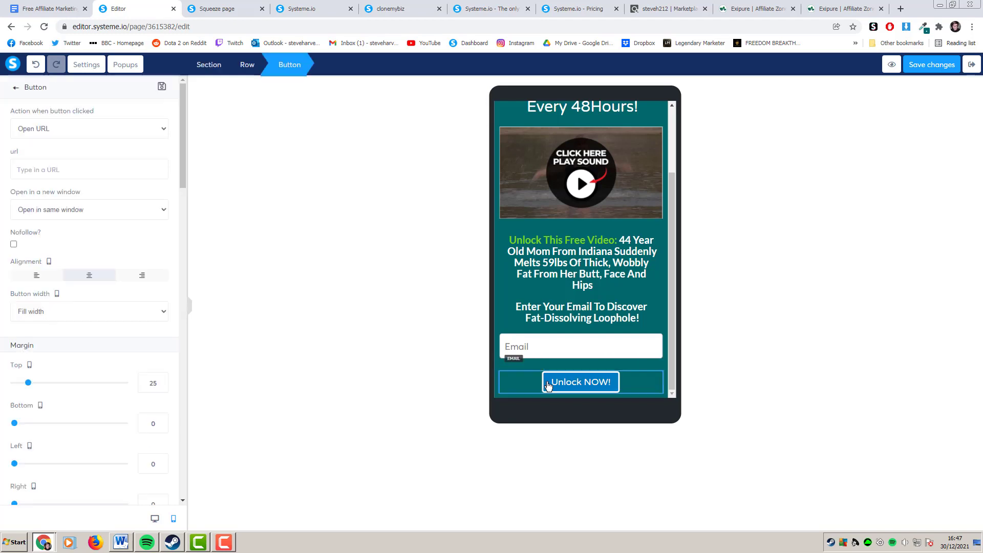
click(115, 314)
click(99, 325)
click(99, 314)
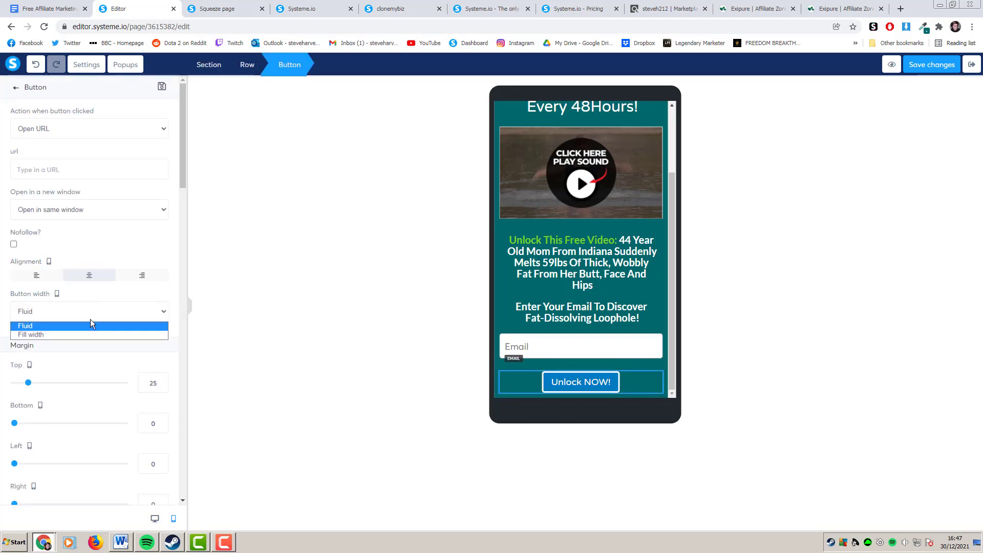
click(93, 334)
click(303, 320)
scroll(672, 285, up, 1)
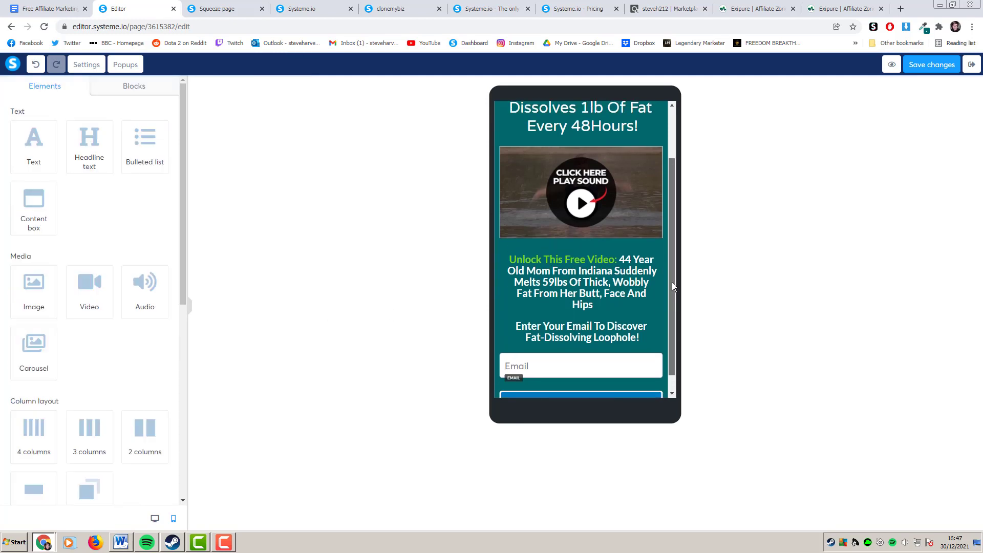
scroll(670, 256, up, 1)
scroll(668, 307, down, 3)
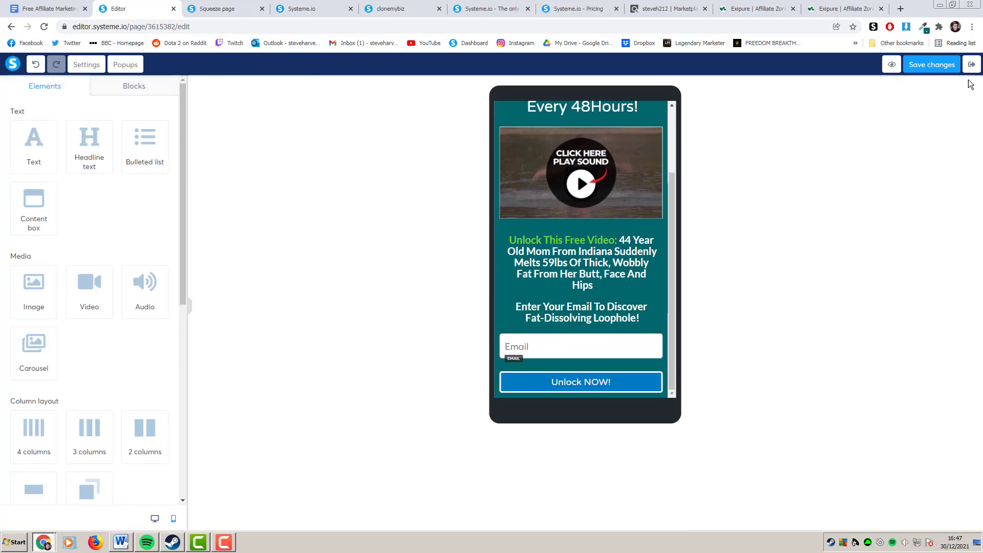
Step: Return to desktop view, review the page, and exit to the funnel's Squeeze page step
click(154, 519)
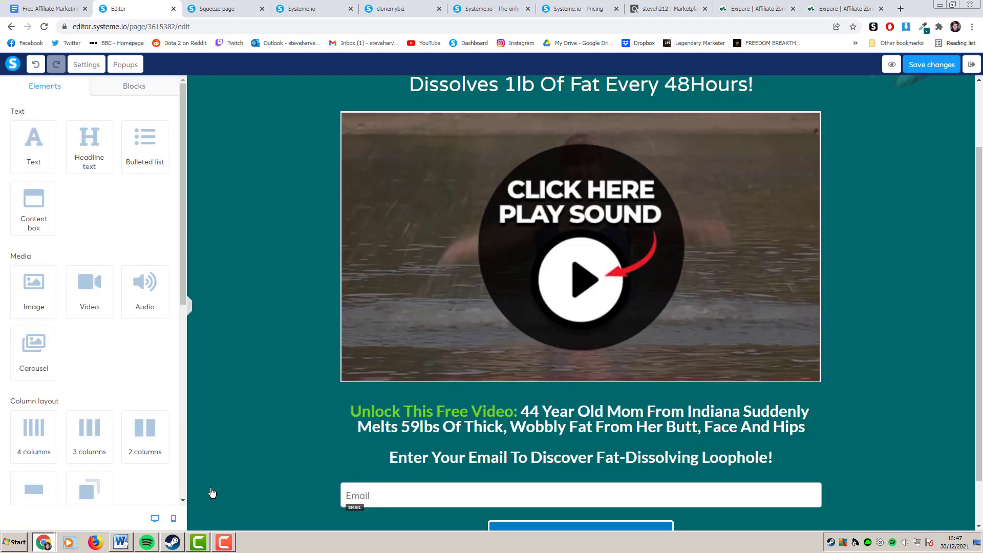
scroll(968, 225, down, 1)
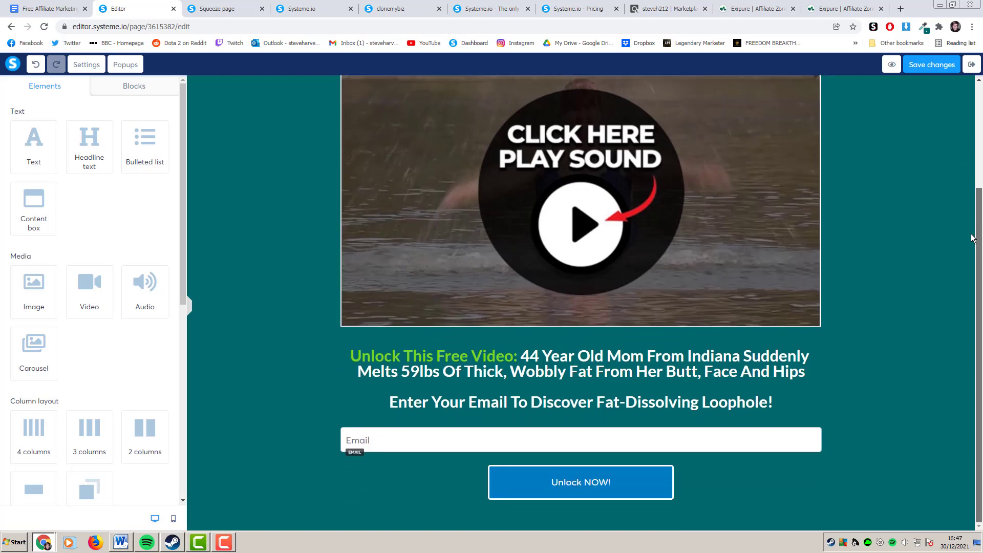
scroll(963, 220, up, 3)
scroll(951, 204, down, 2)
scroll(945, 230, up, 2)
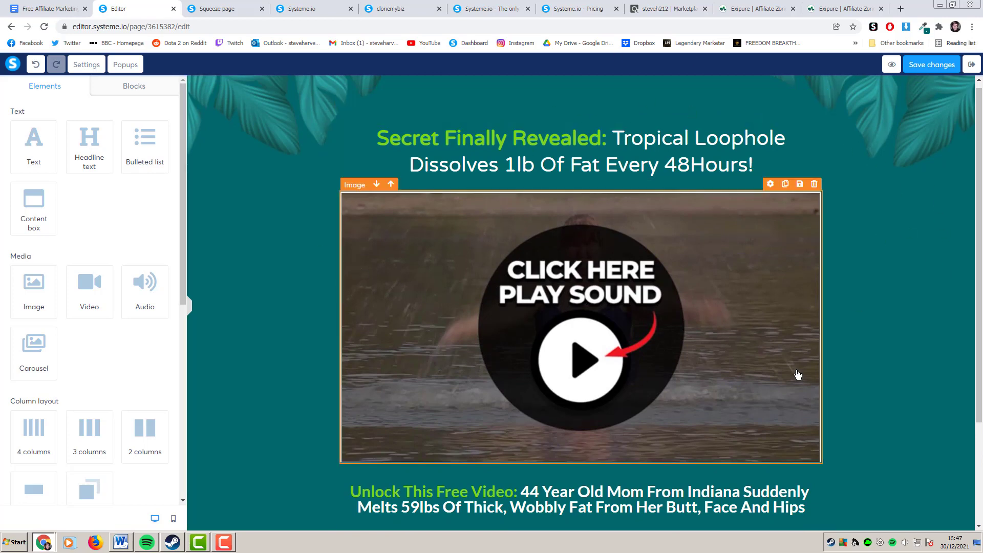
scroll(917, 311, down, 1)
scroll(917, 312, down, 2)
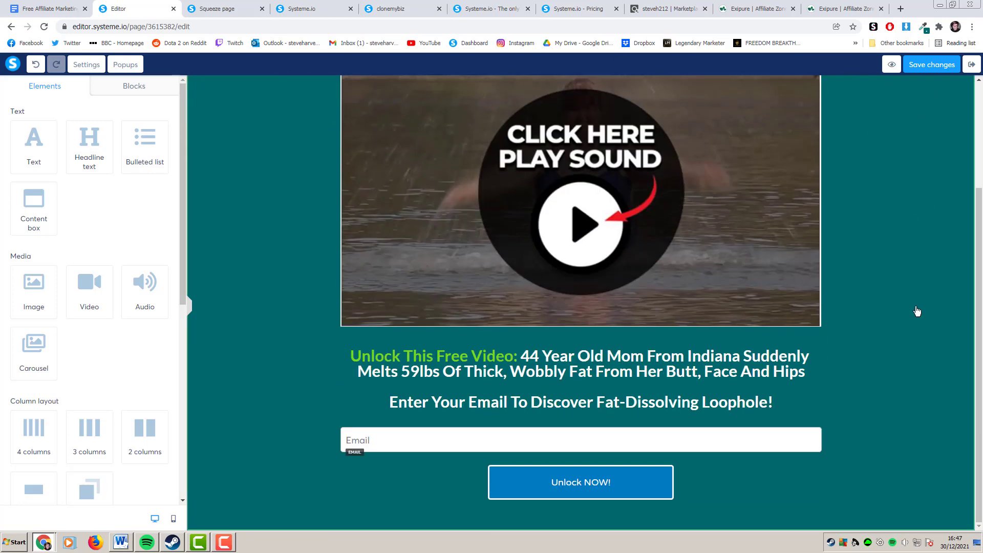
scroll(917, 311, up, 3)
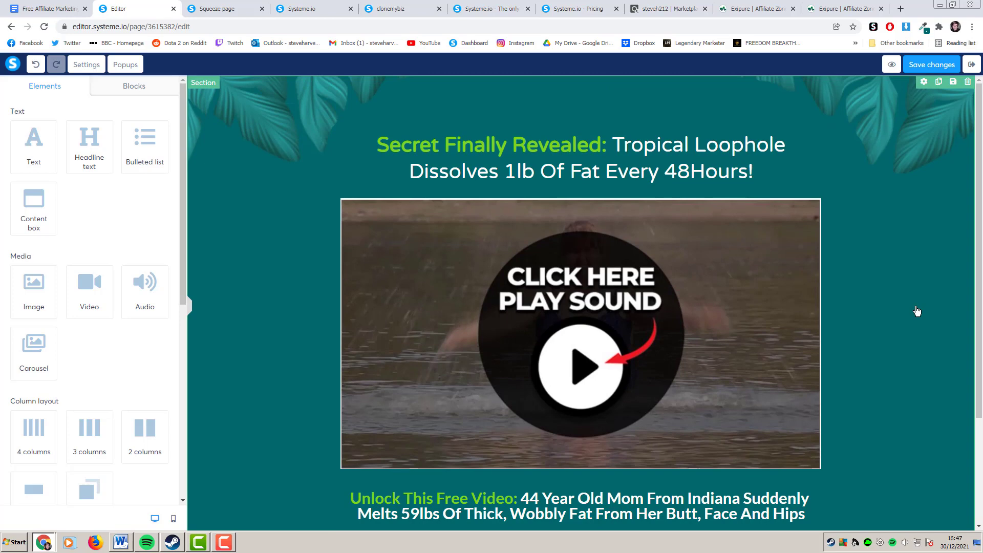
click(971, 64)
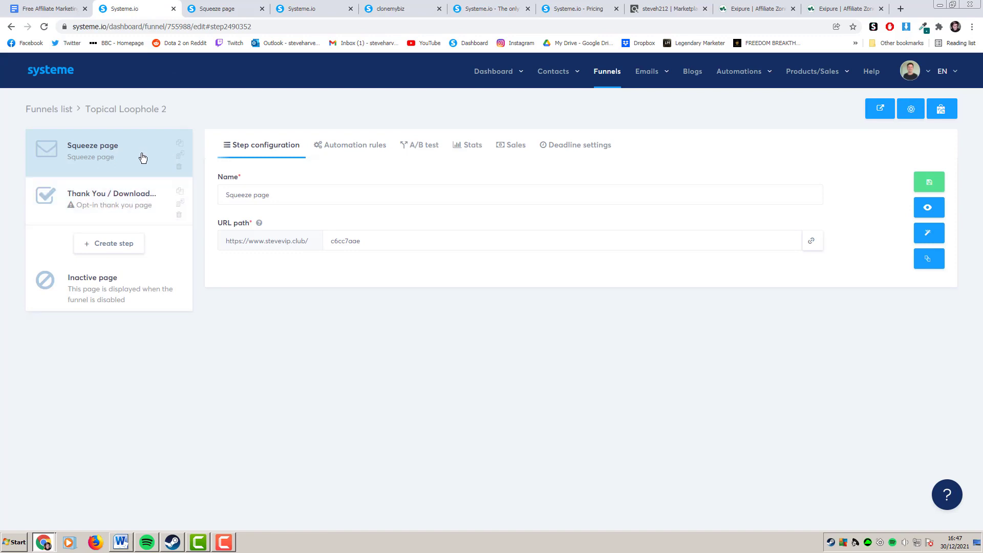
Step: Delete the Thank You step from the Topical Loophole 2 funnel and confirm removal
click(145, 191)
scroll(779, 314, down, 5)
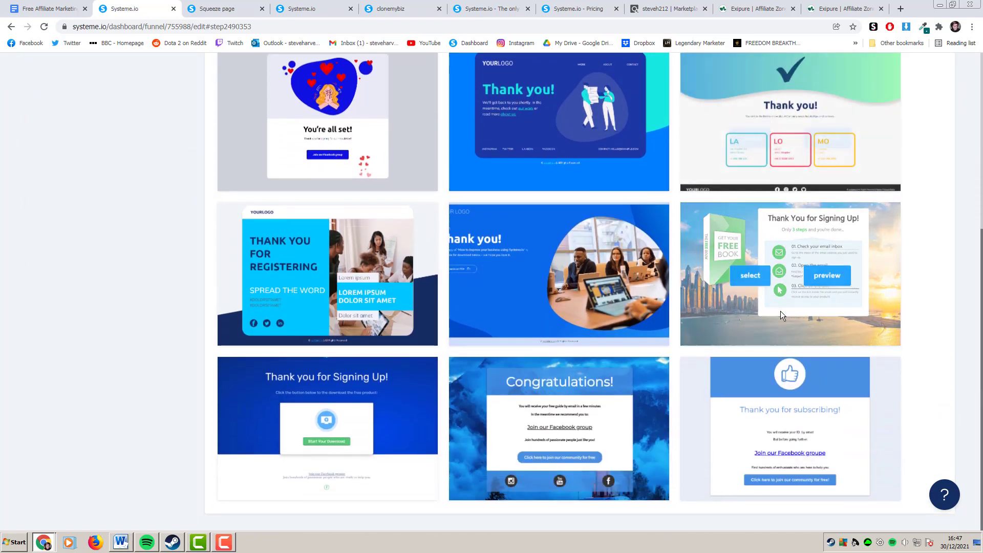
mouse_move(400, 391)
scroll(548, 354, up, 5)
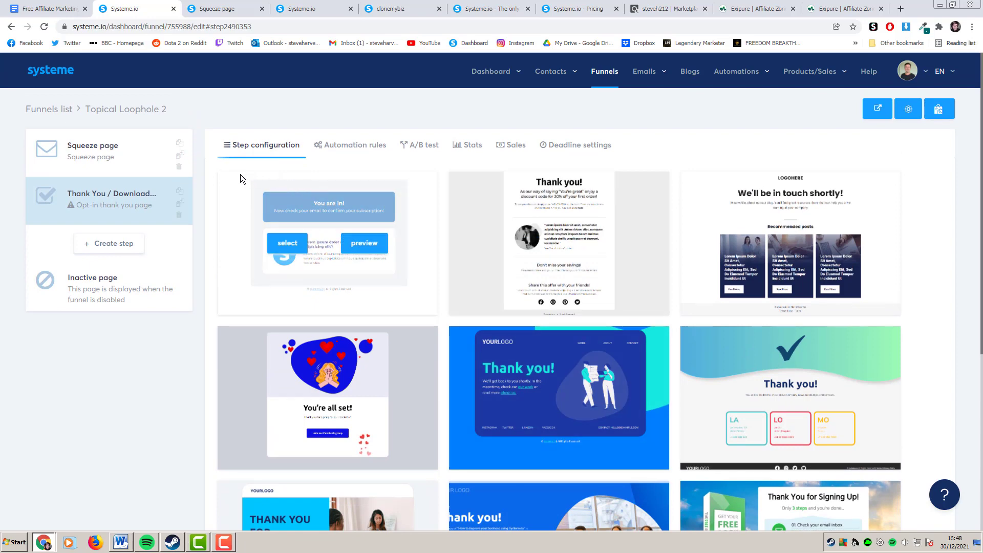
click(179, 214)
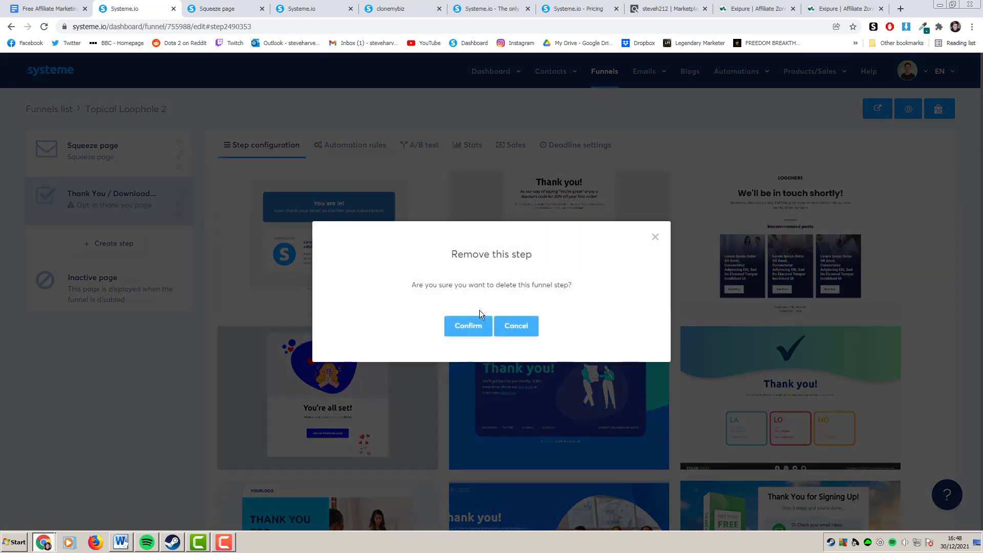
click(468, 325)
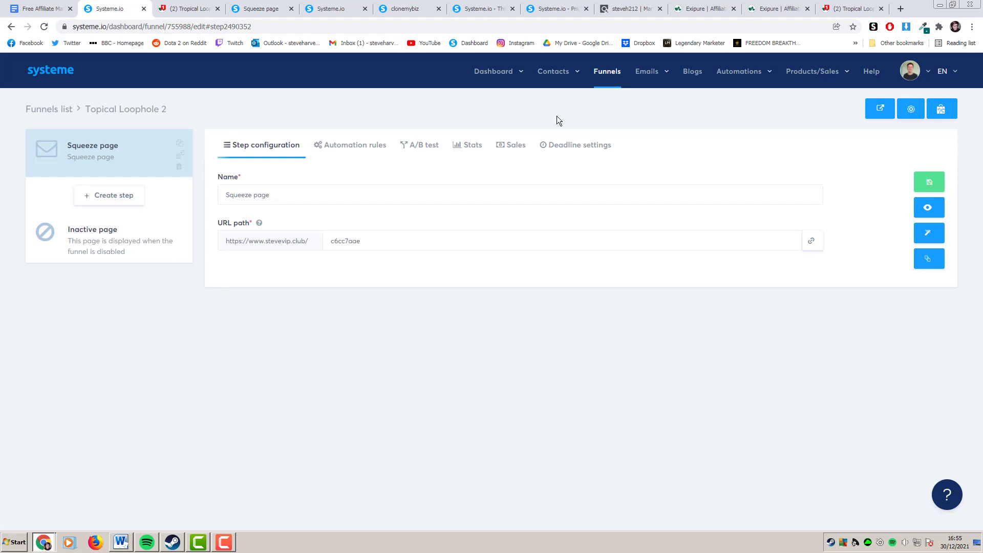
Step: Create a new contact tag named 'Tropical Loophole', bringing the Tags list to four
mouse_move(554, 74)
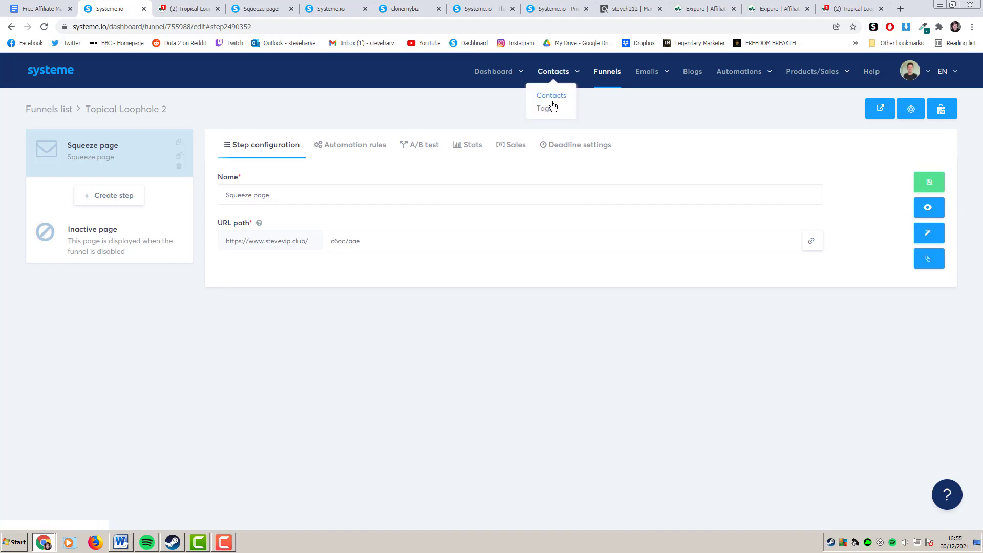
click(553, 107)
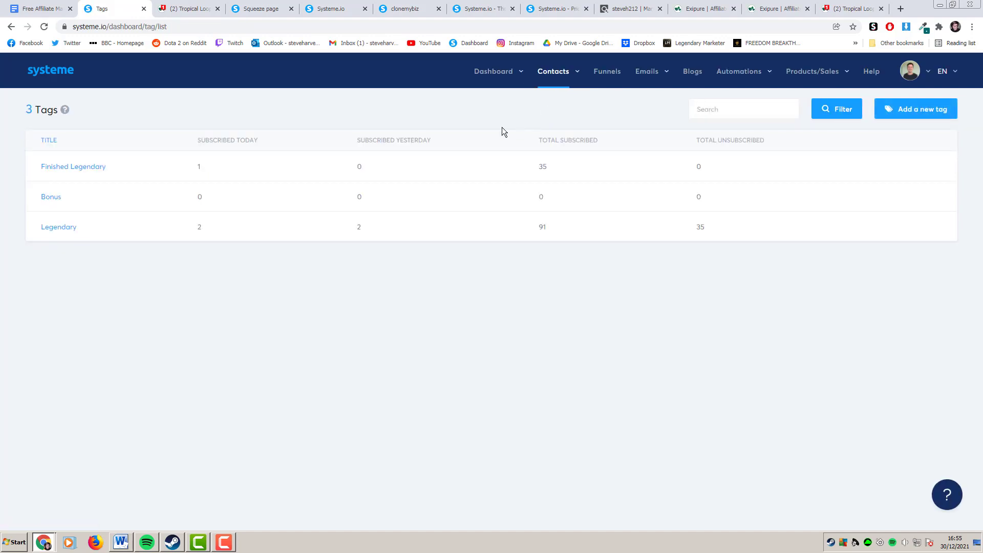
click(917, 111)
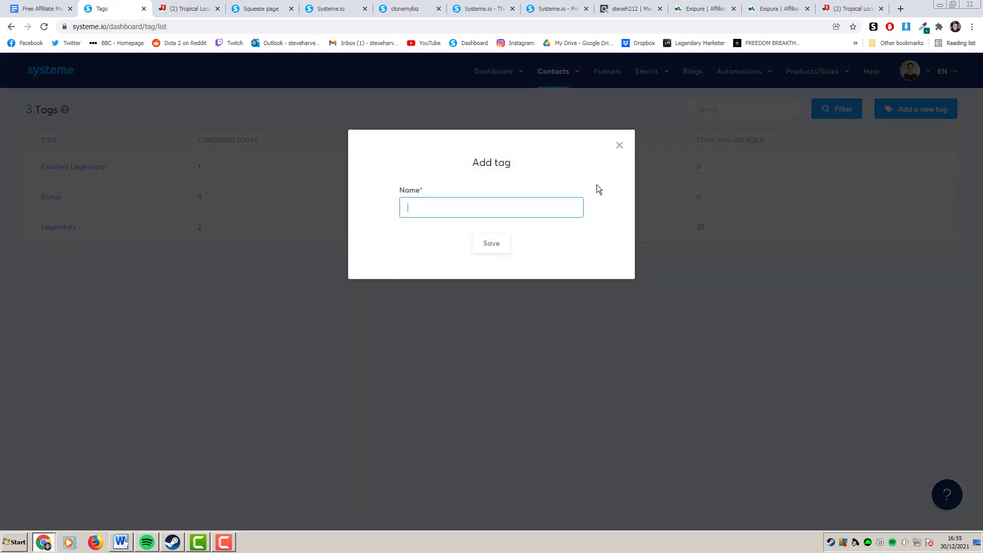
text(Tropical Loophole)
click(505, 247)
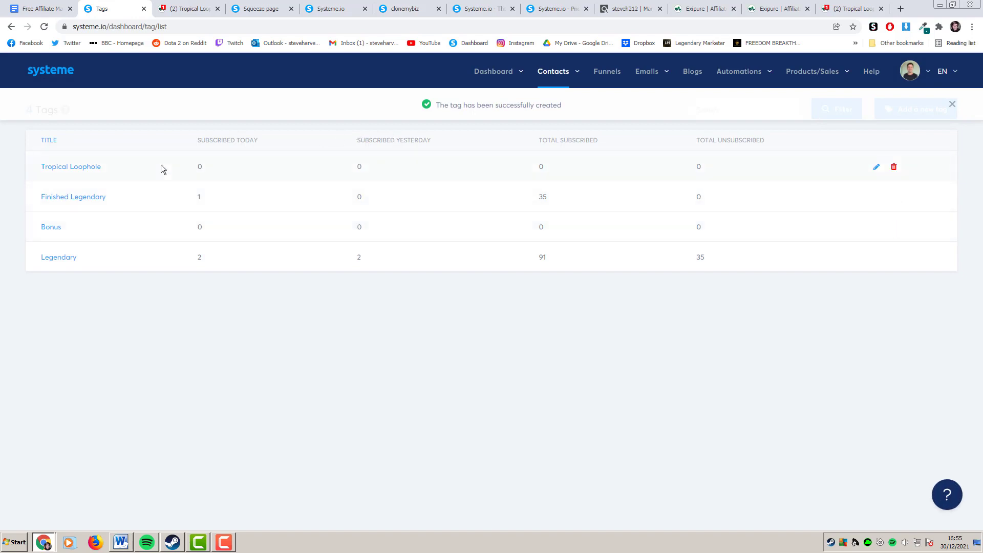
click(851, 9)
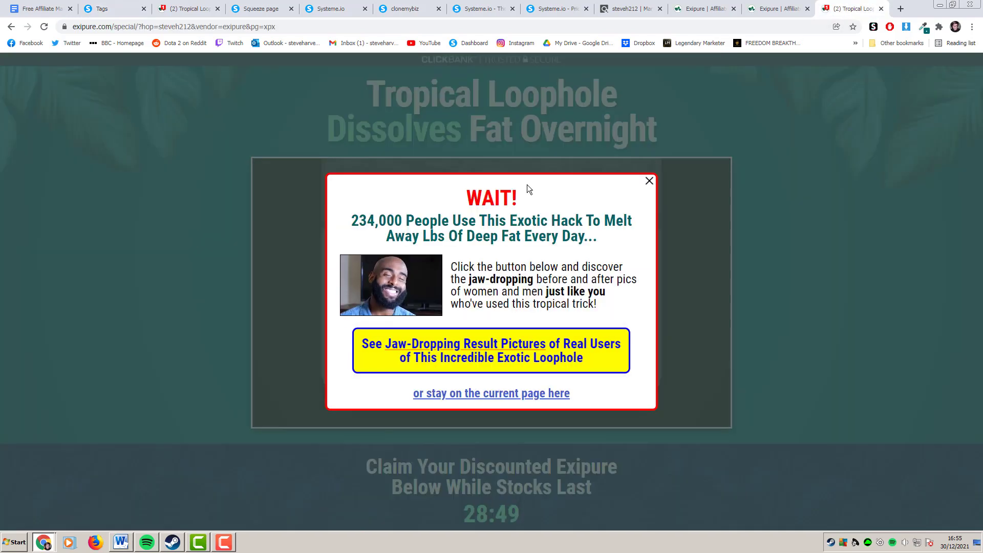
click(117, 9)
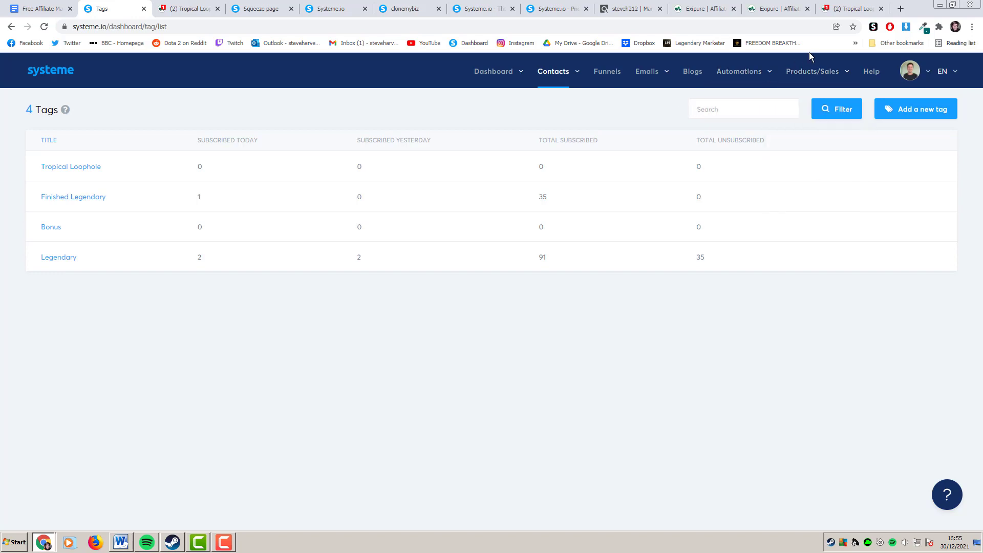
Step: Start a new automation rule triggered by form subscription on the Topical Loophole 2 Squeeze page
mouse_move(743, 76)
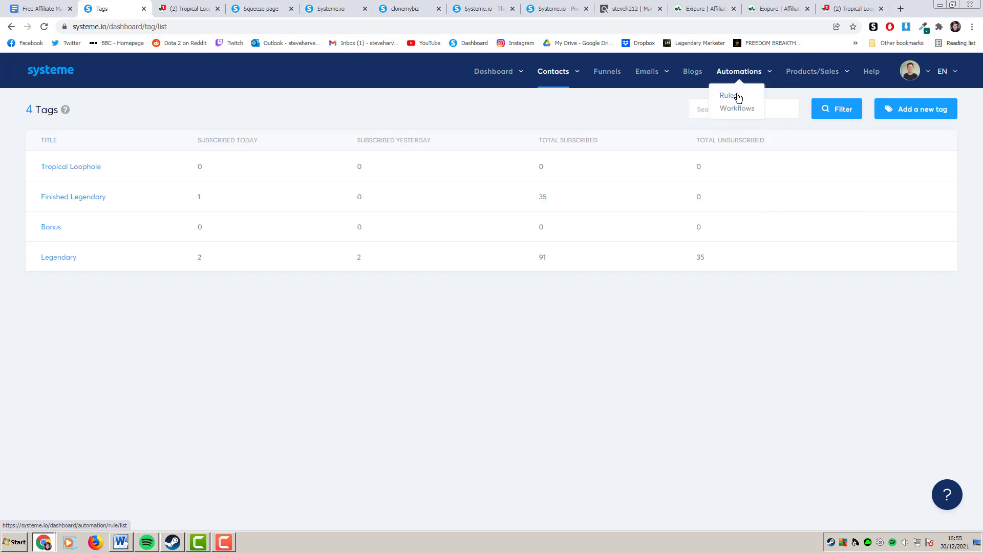
click(738, 98)
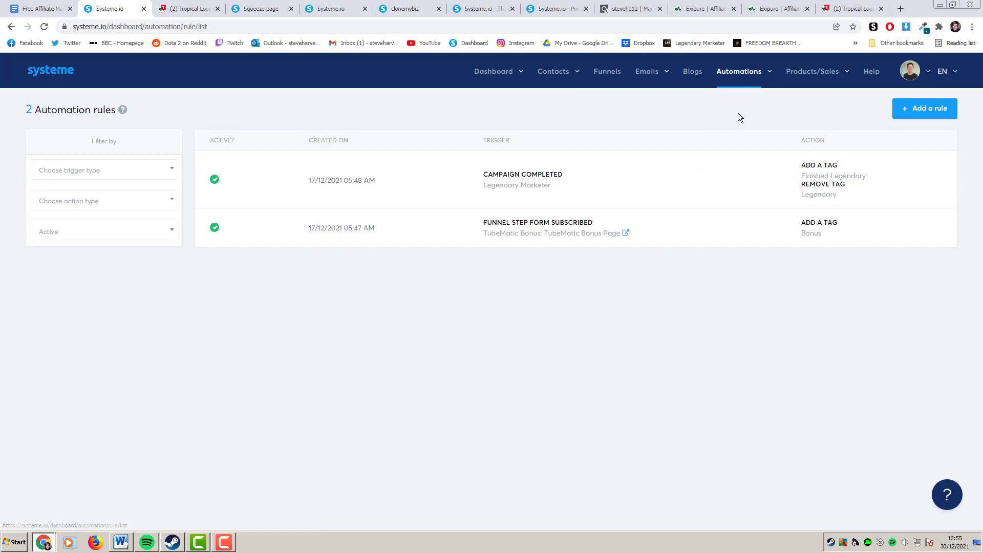
click(913, 116)
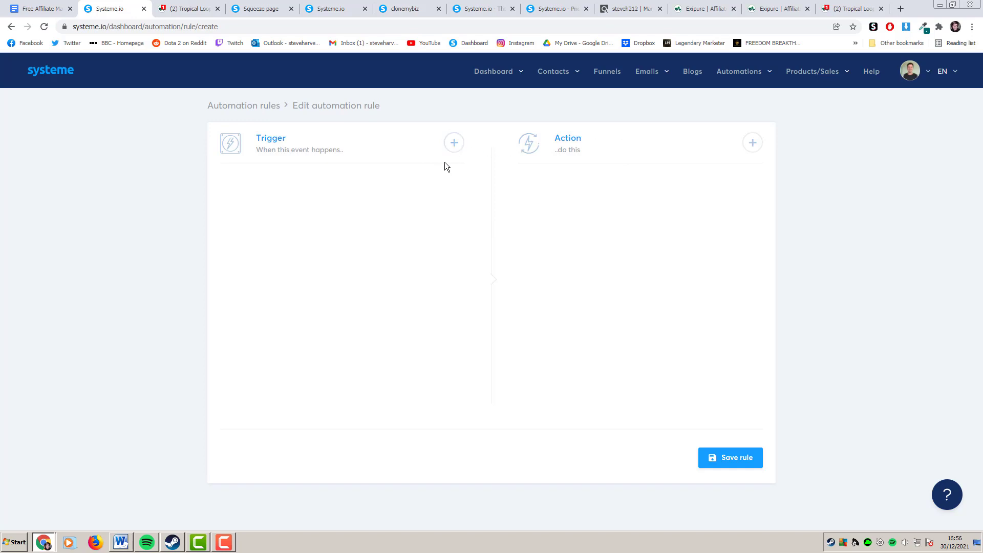
click(455, 150)
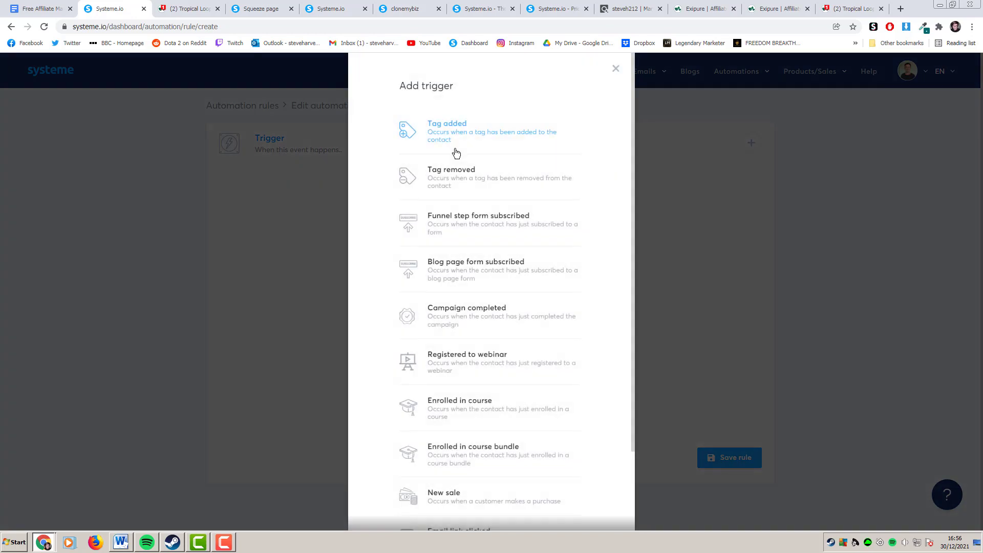
click(529, 232)
click(438, 233)
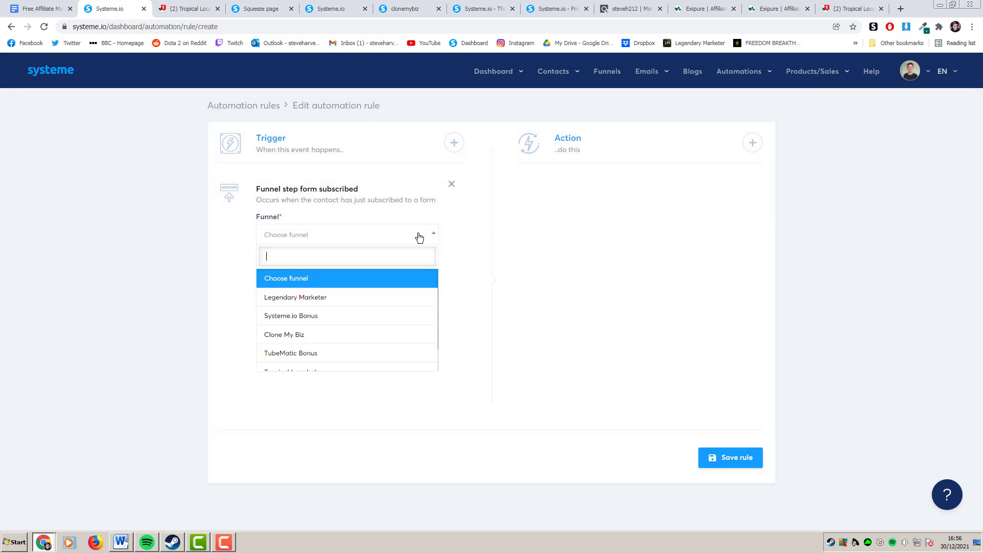
scroll(399, 318, down, 1)
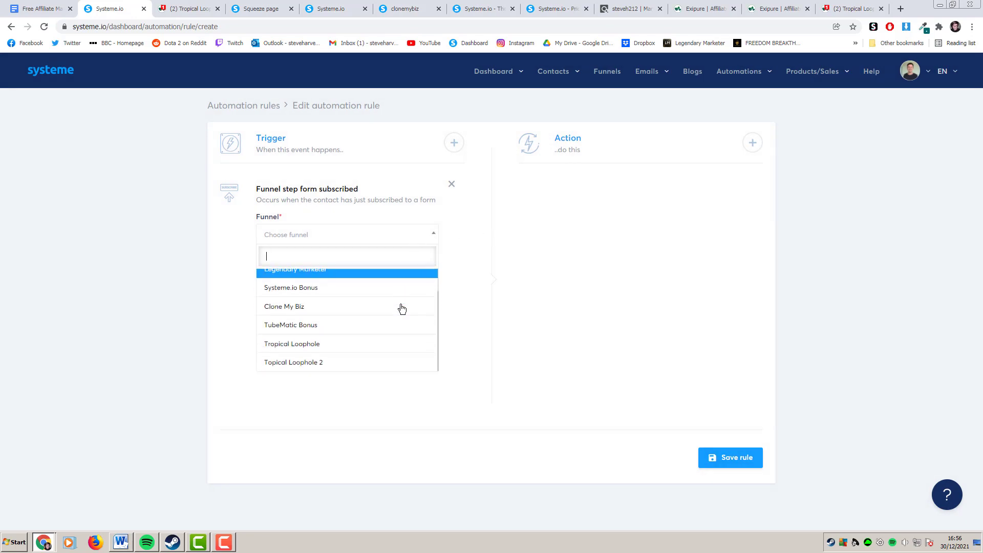
click(341, 364)
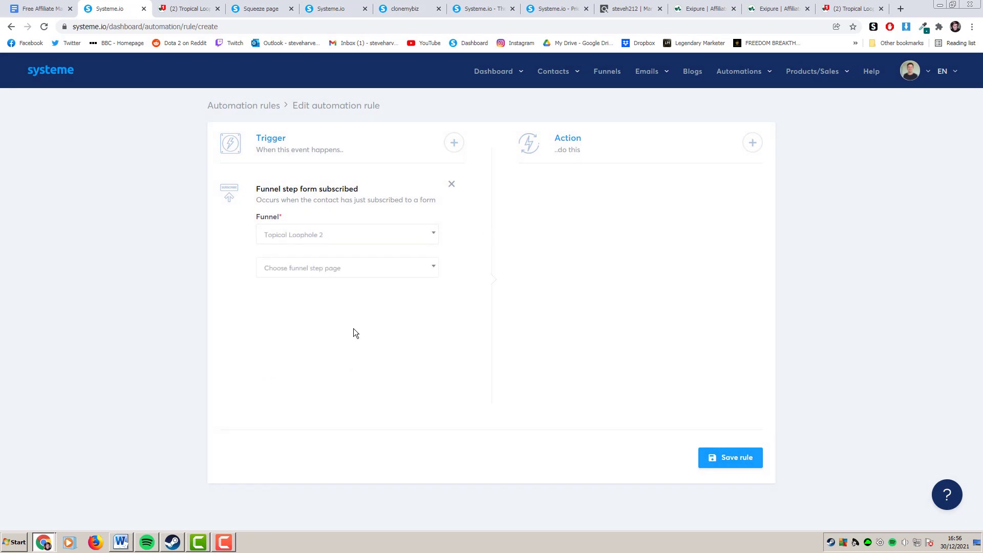
click(373, 269)
click(347, 306)
Step: Make the rule add the Tropical Loophole tag, then save it
click(751, 144)
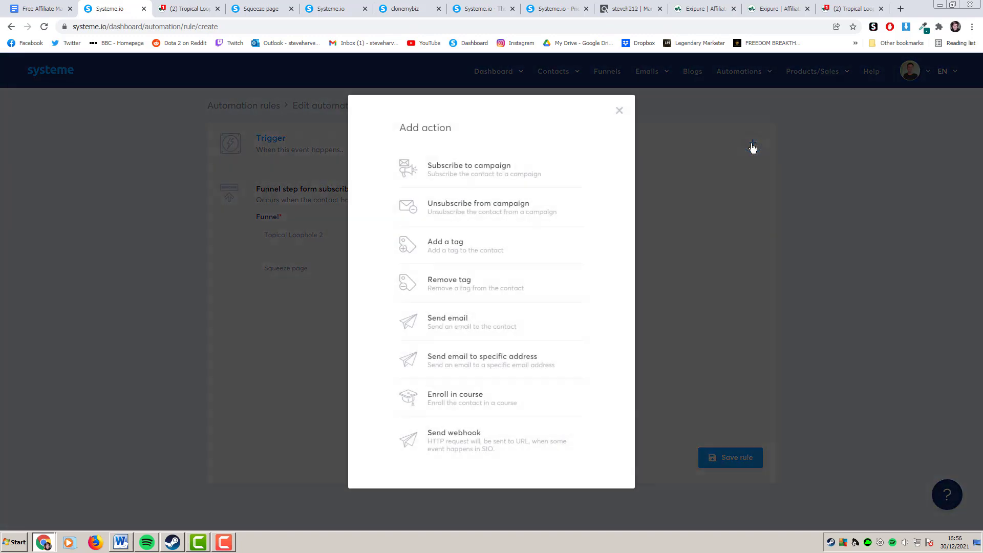
click(477, 249)
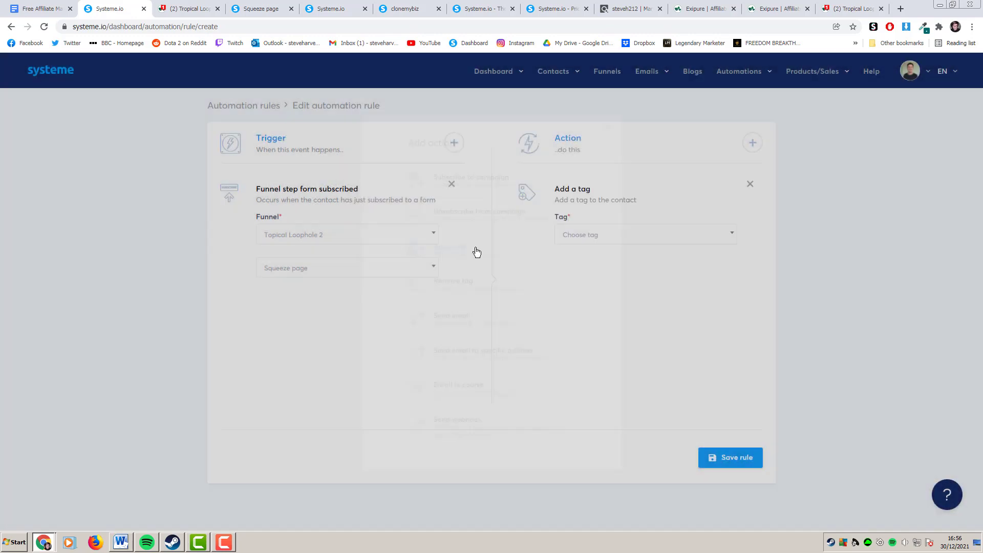
click(599, 239)
click(601, 353)
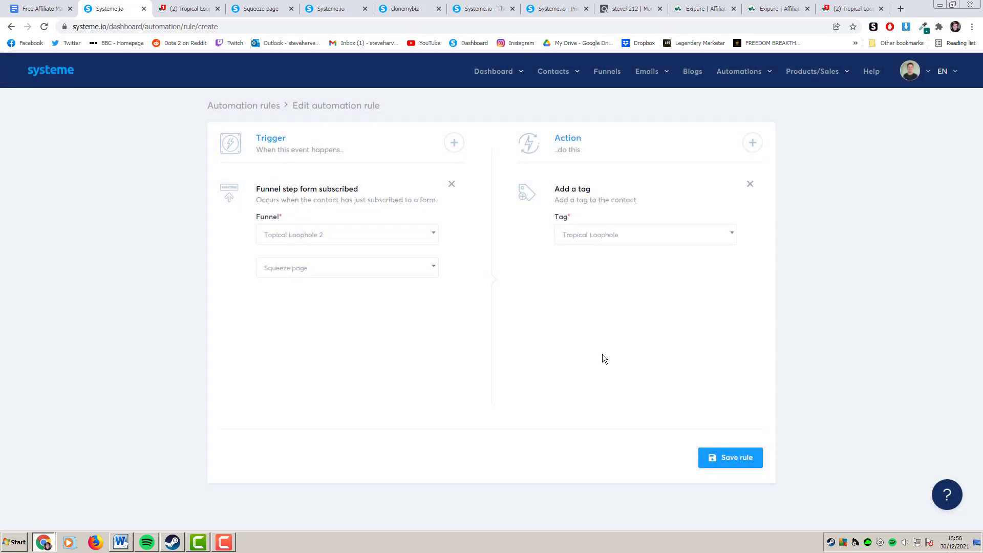
click(733, 466)
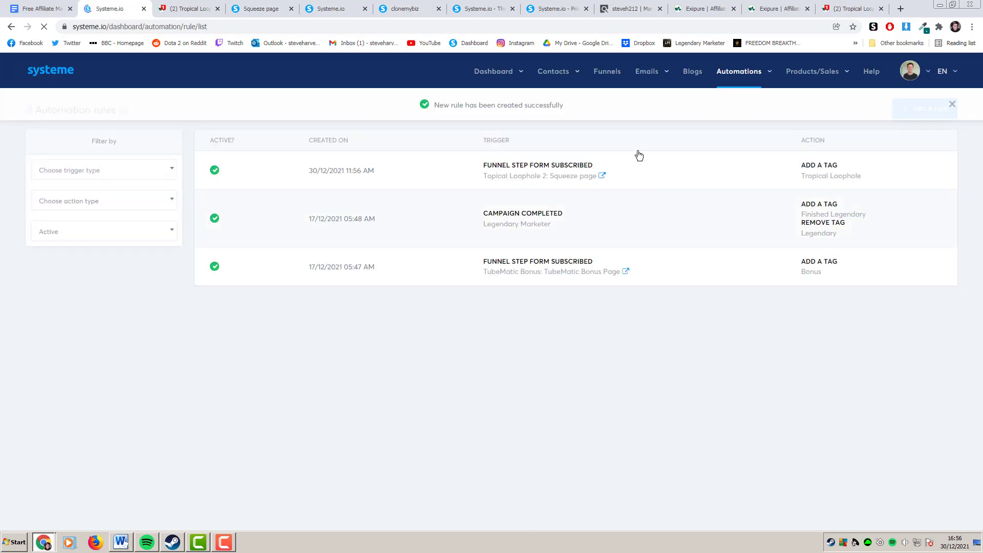
click(276, 8)
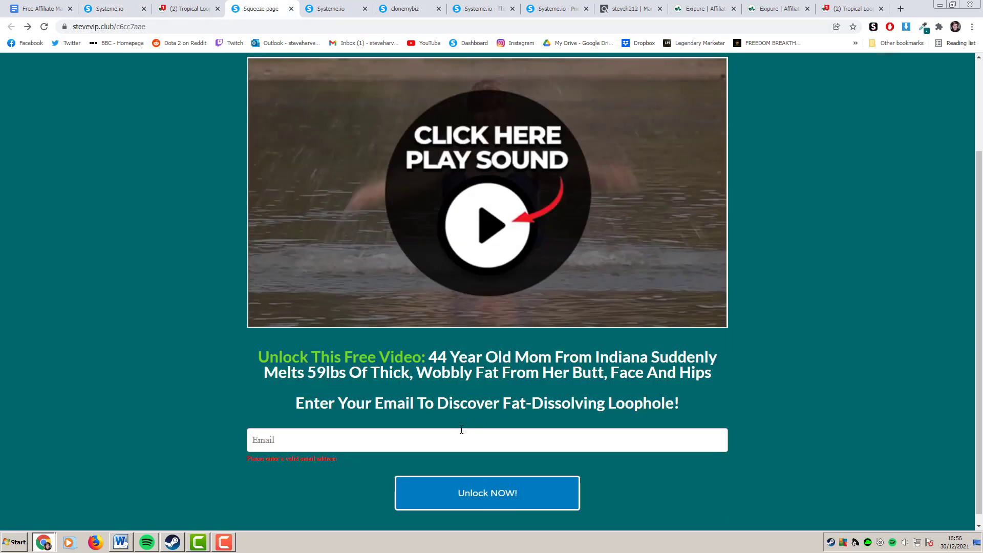
Step: Return to the Automation rules list showing three rules, with the Tropical Loophole rule on top
click(113, 9)
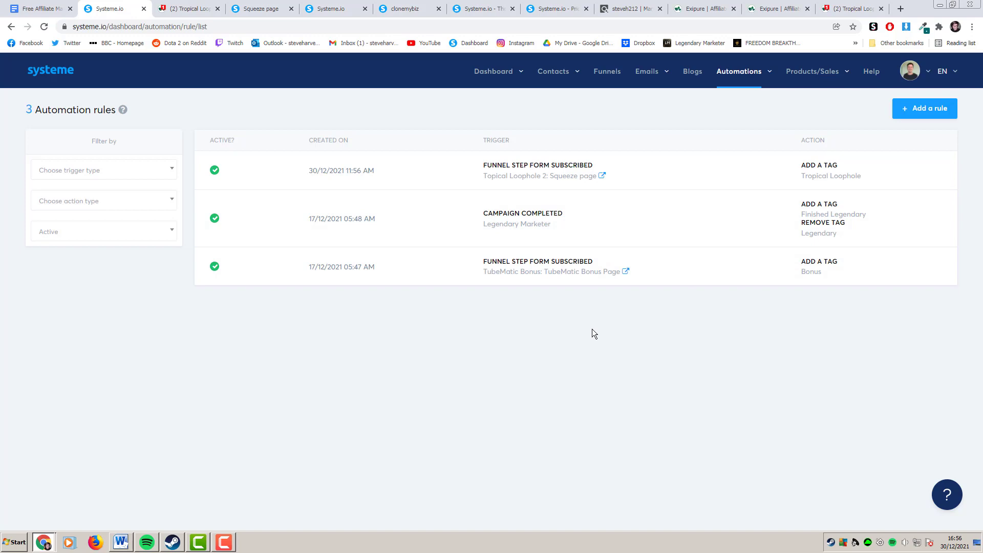
mouse_move(646, 74)
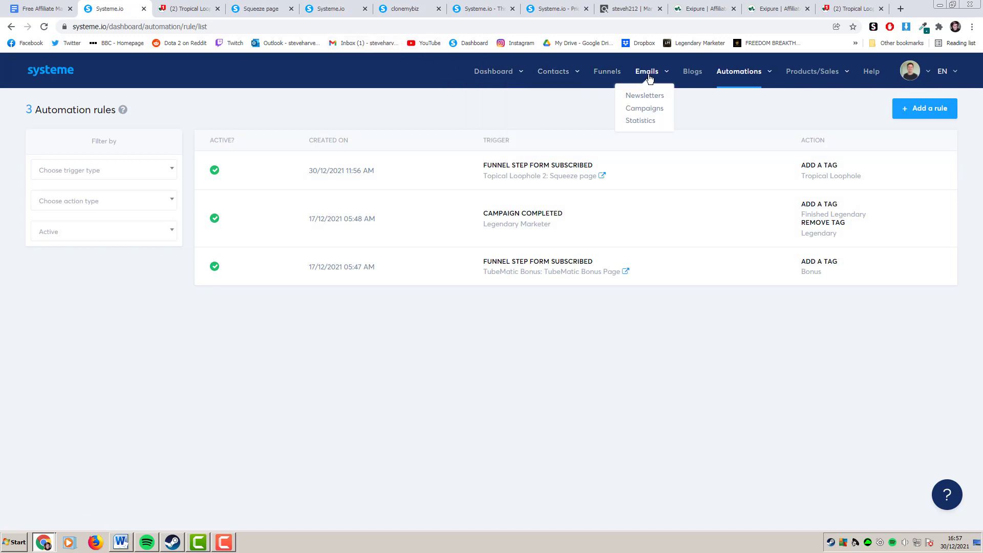
Step: Create an email campaign named 'Tropical Loophole' in the Campaigns list
click(653, 108)
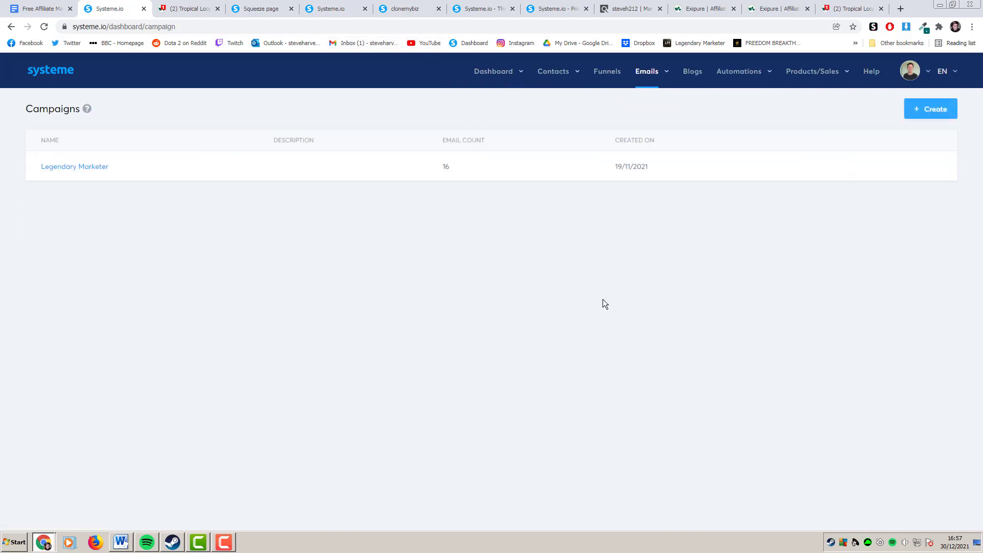
click(921, 117)
text(T)
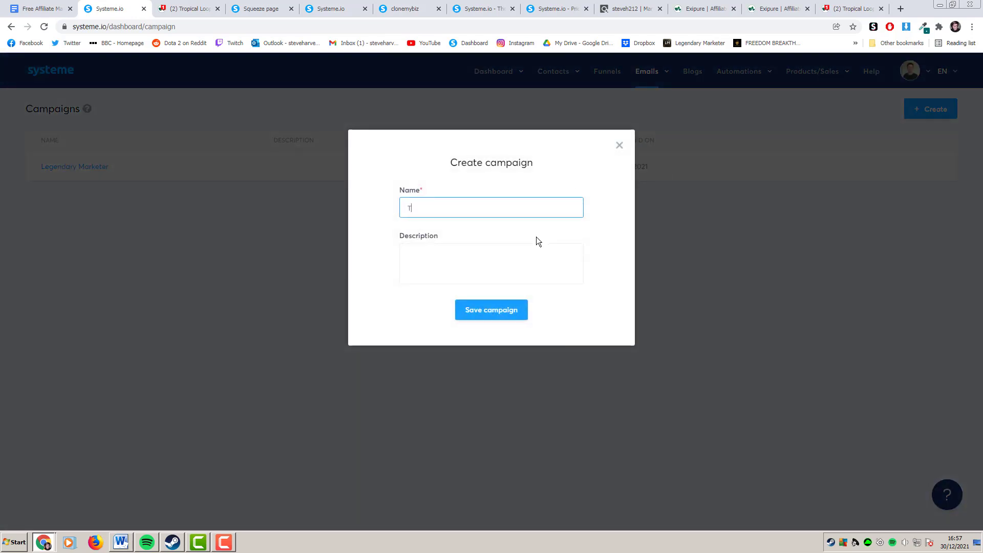
text(ropical Loophole)
click(518, 255)
click(510, 315)
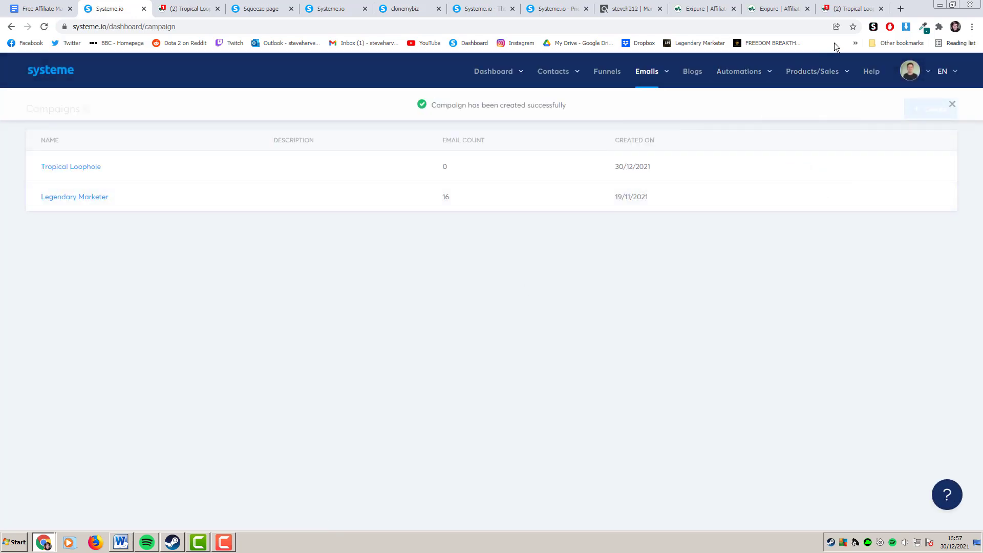
click(260, 11)
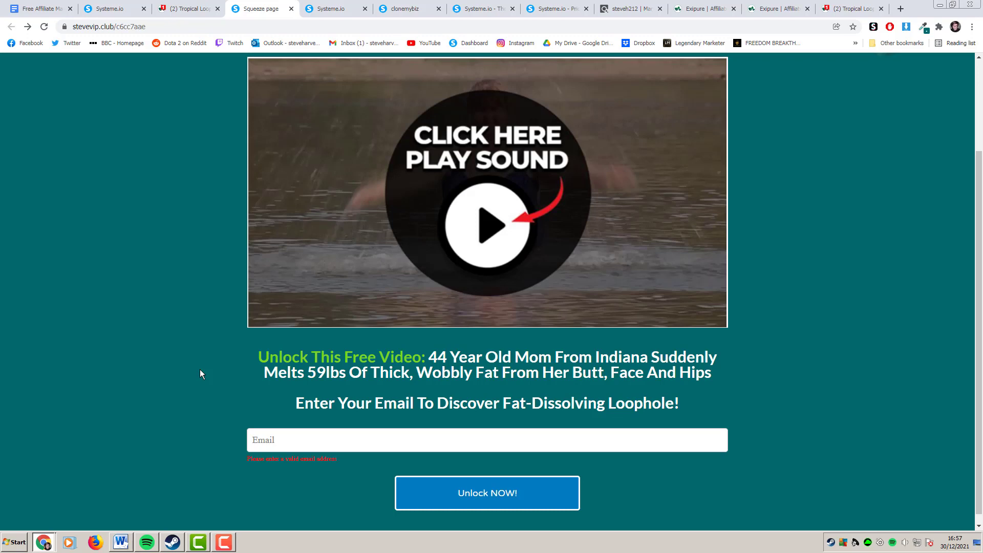
Step: Select Email #1's subject line in the Exipure email swipes and return to Systeme.io
click(720, 9)
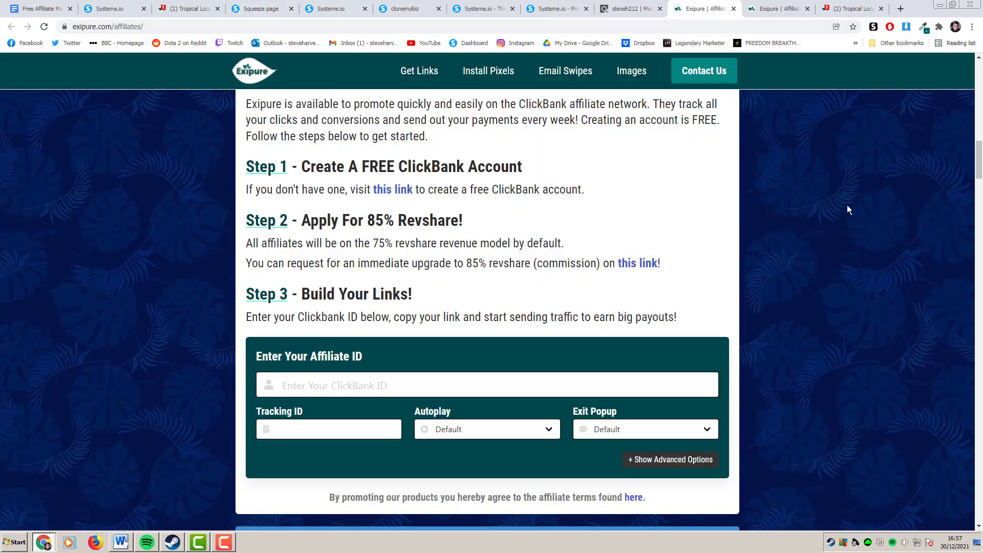
scroll(870, 215, down, 1)
scroll(882, 221, up, 2)
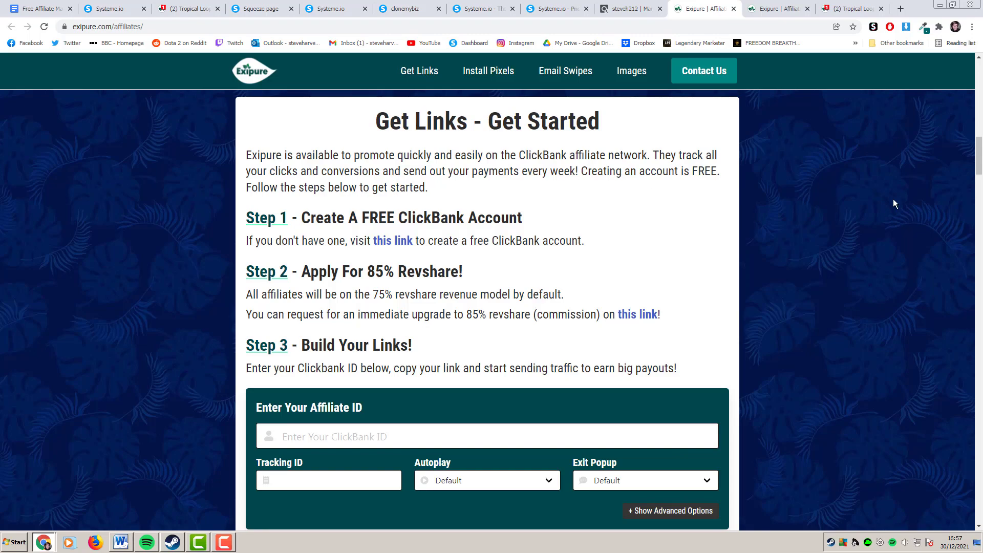
scroll(922, 163, up, 10)
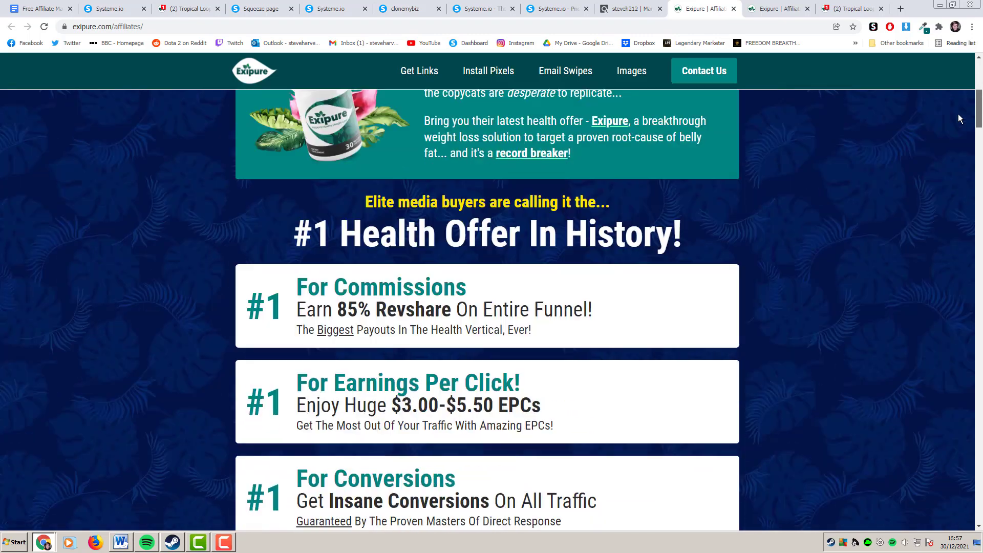
scroll(952, 153, down, 20)
scroll(948, 198, up, 1)
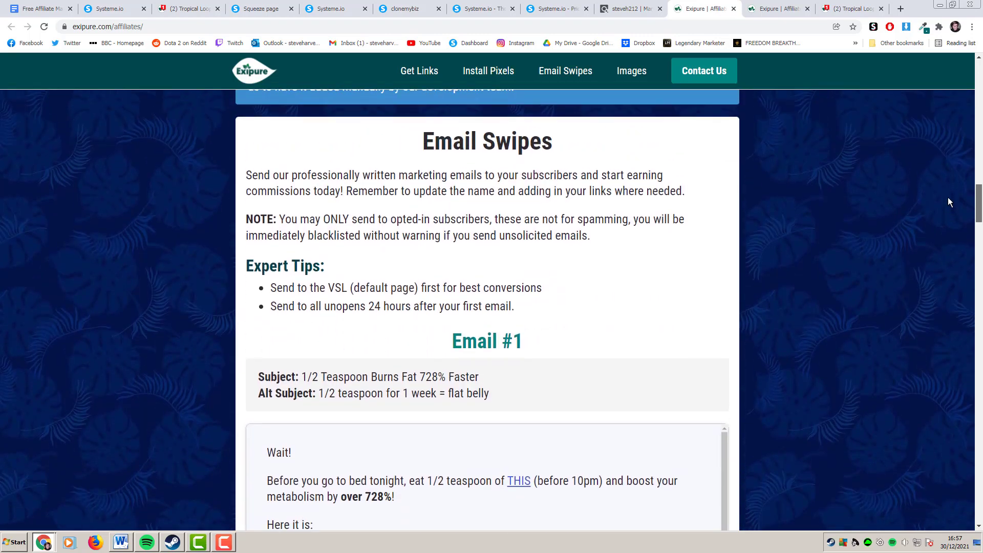
scroll(946, 231, down, 15)
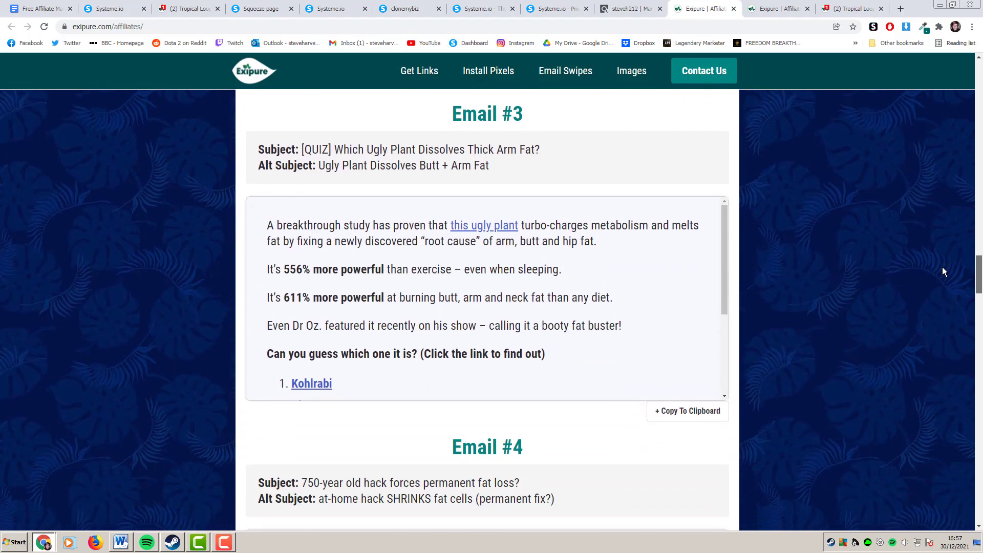
scroll(942, 276, down, 9)
scroll(940, 287, up, 20)
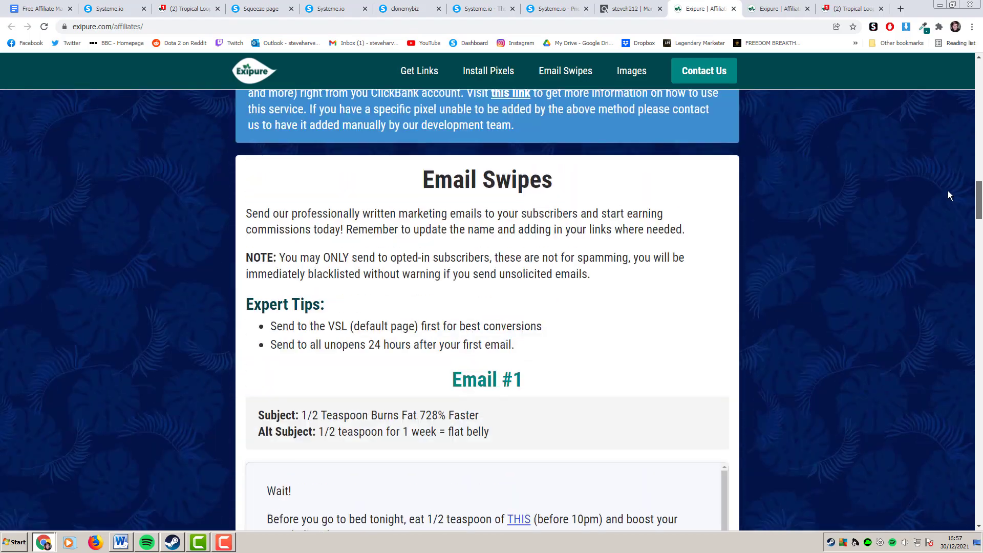
scroll(947, 204, down, 4)
scroll(946, 209, up, 1)
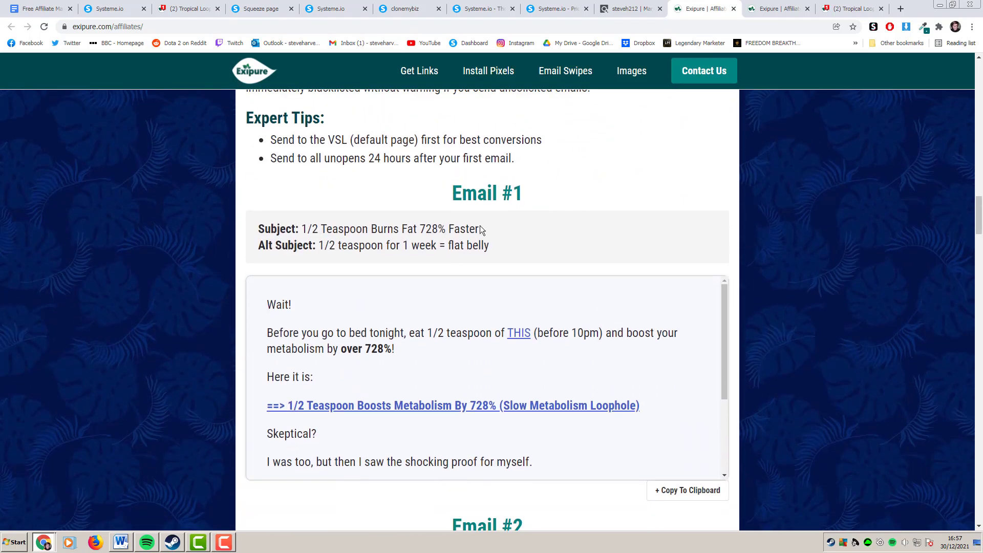
mouse_move(722, 325)
mouse_down()
mouse_move(717, 367)
mouse_move(713, 323)
mouse_up()
scroll(527, 353, down, 3)
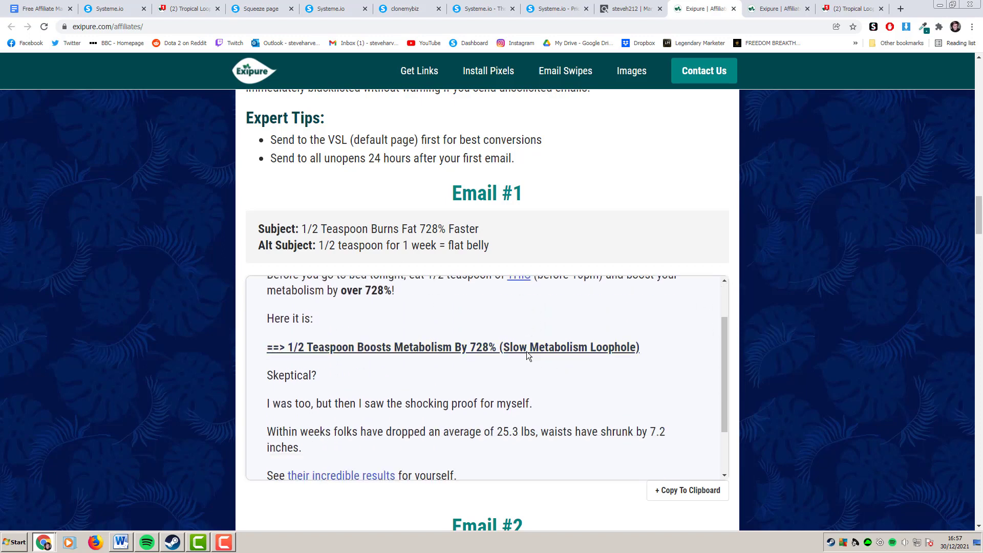
scroll(591, 394, up, 3)
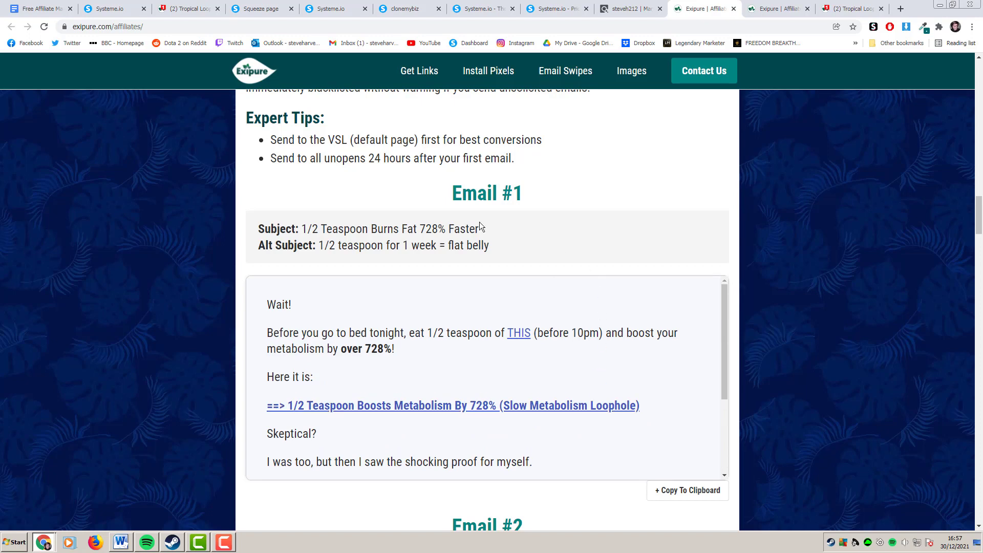
drag(483, 227, 305, 226)
key(ctrl+c)
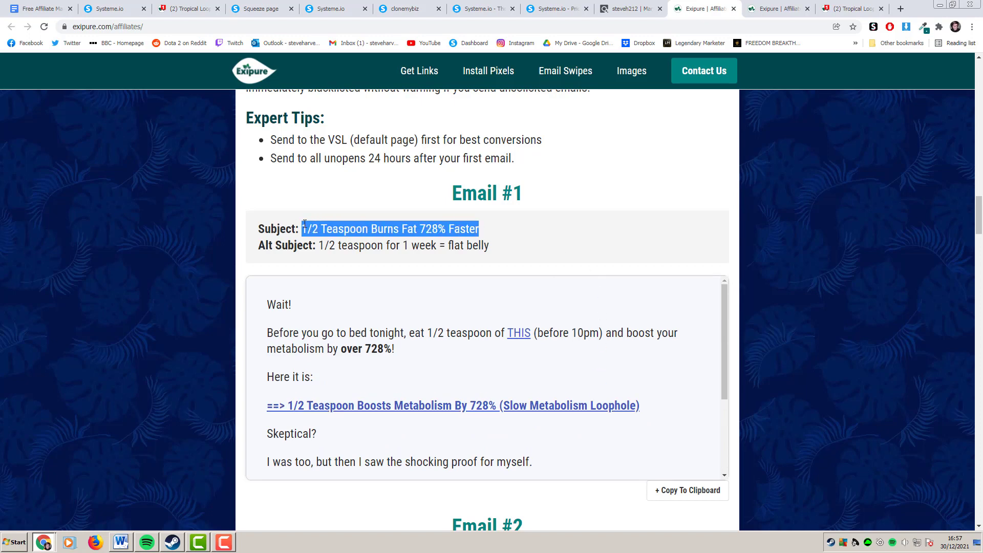
click(122, 9)
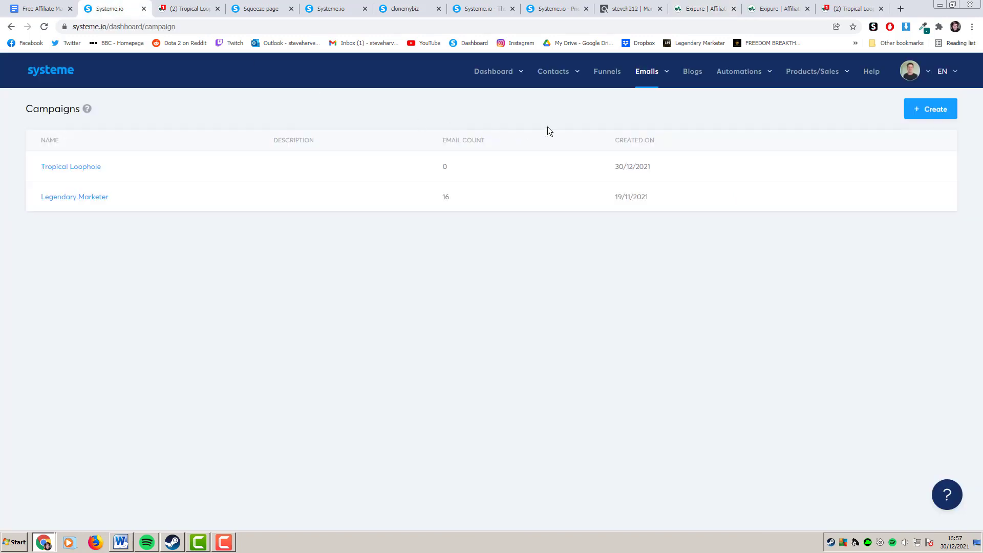
Step: Open the Tropical Loophole campaign and begin a new email in it
click(88, 170)
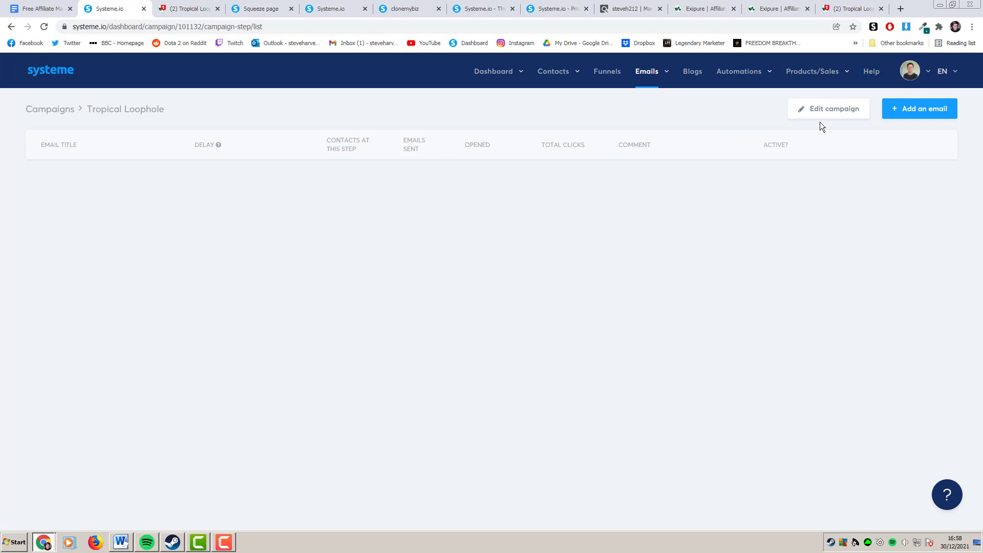
click(917, 117)
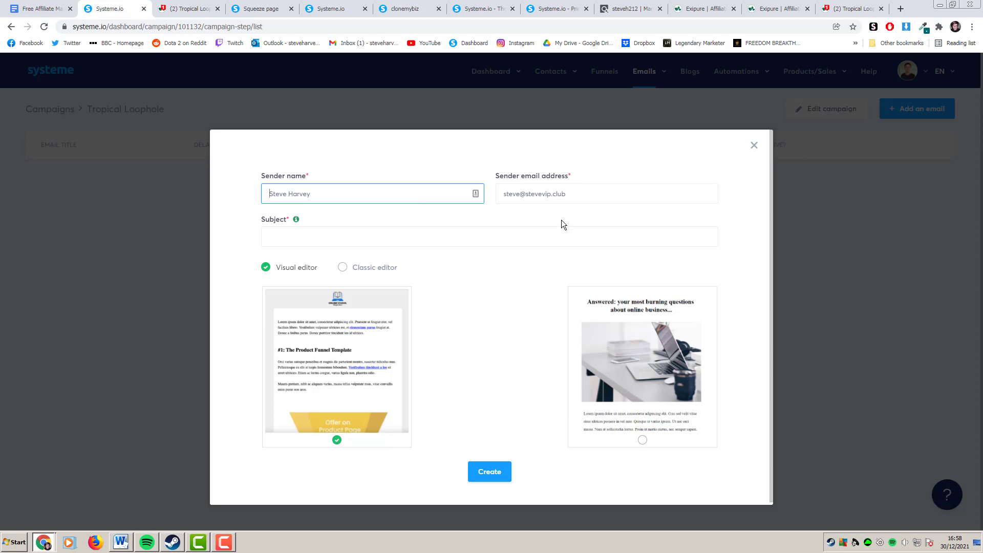
Step: Create an email with subject '1/2 Teaspoon Burns Fat 728% Faster' using the laptop-photo visual template
click(315, 236)
key(ctrl+v)
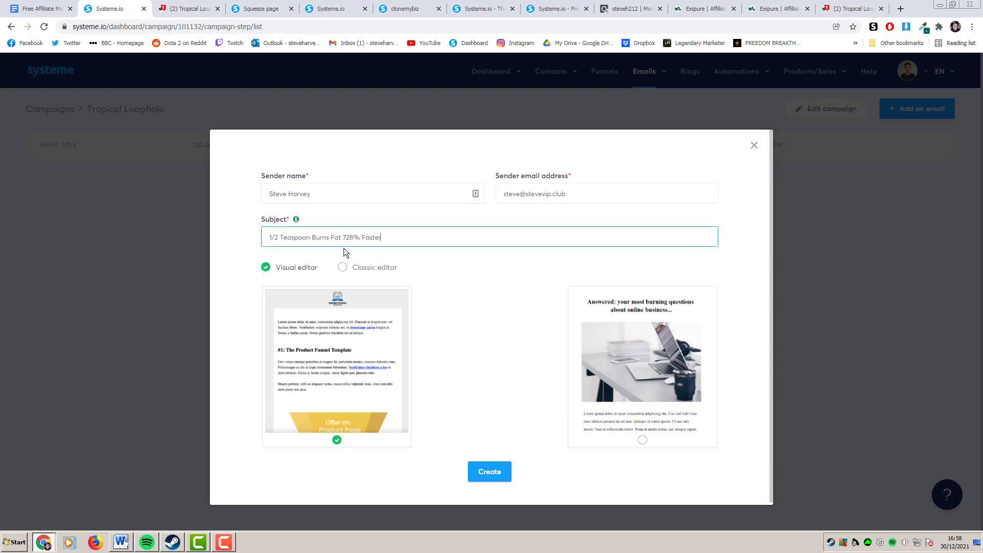
click(370, 268)
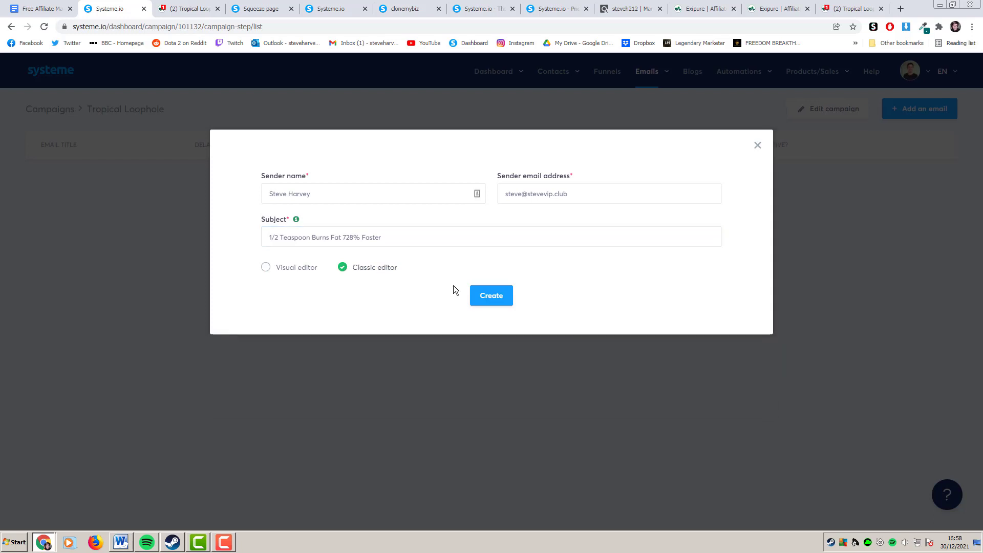
click(304, 270)
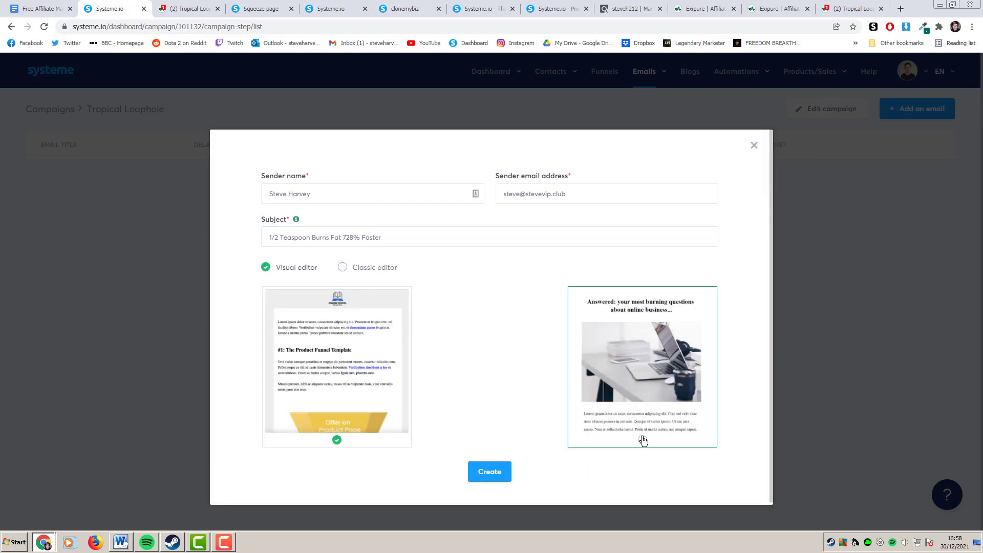
click(642, 441)
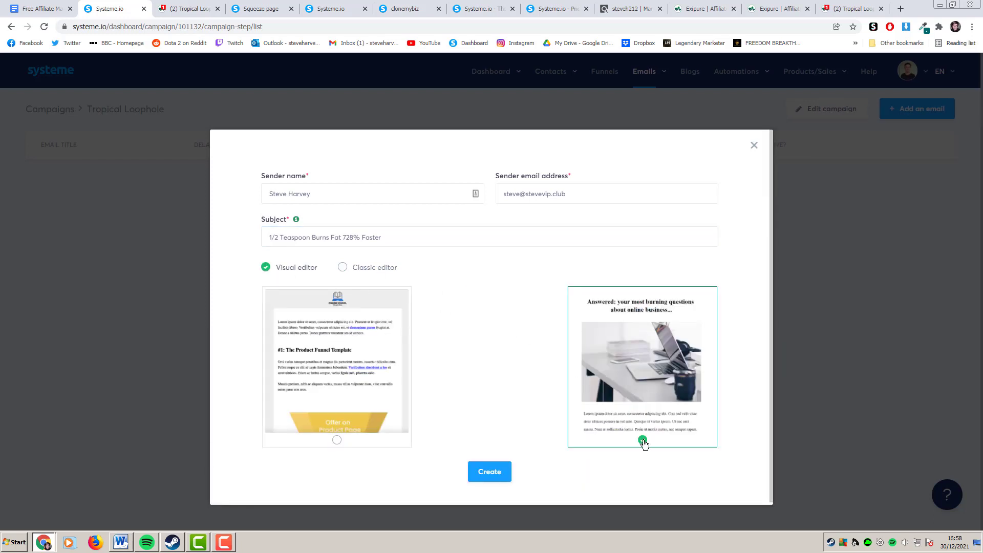
click(495, 472)
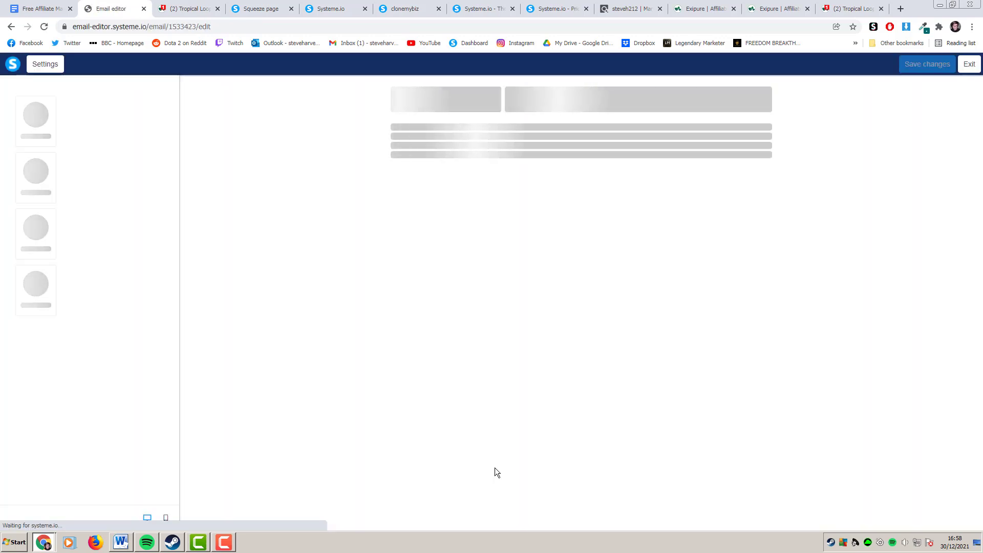
Step: Delete the heading, the laptop photo and their leftover empty placeholders from the email top
scroll(614, 389, down, 4)
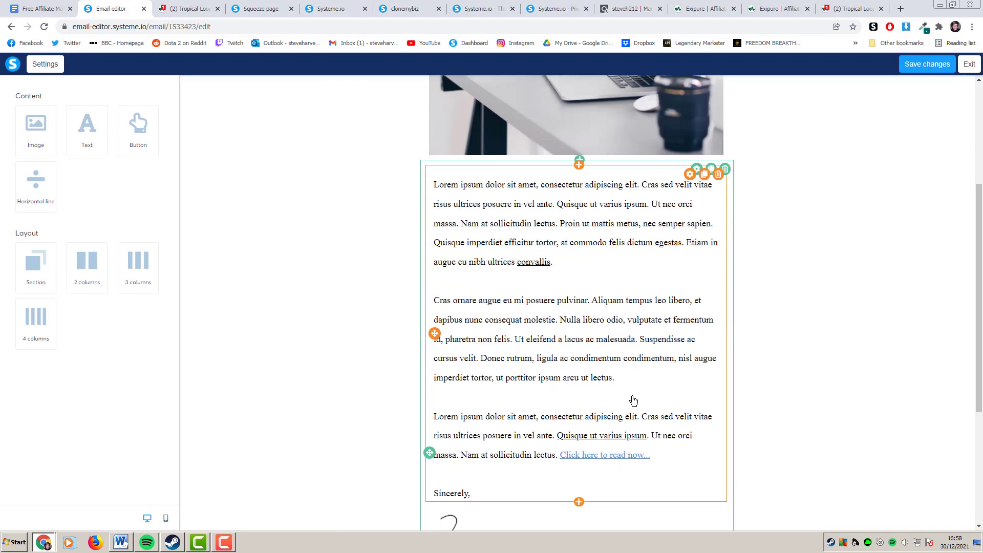
scroll(634, 402, up, 4)
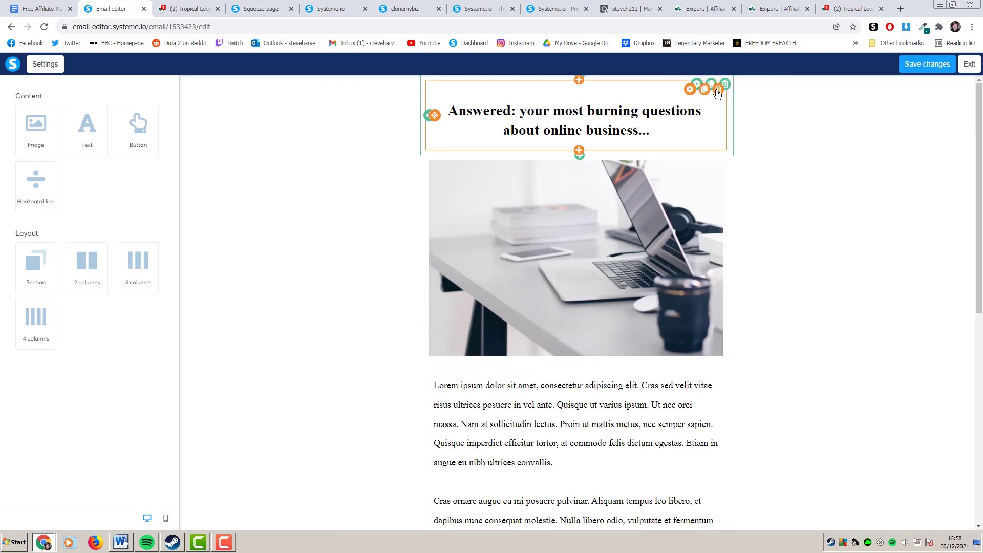
click(717, 91)
click(542, 79)
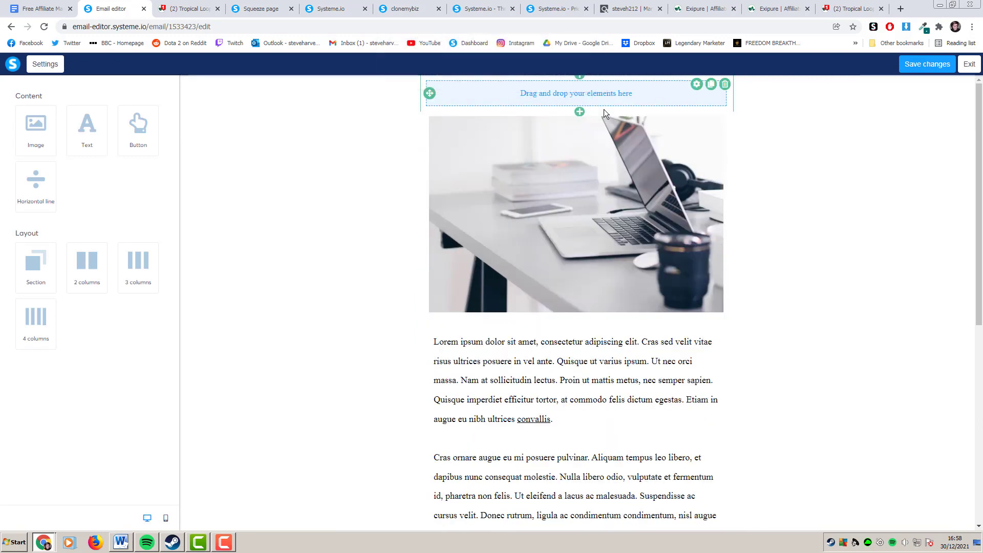
click(721, 85)
click(542, 79)
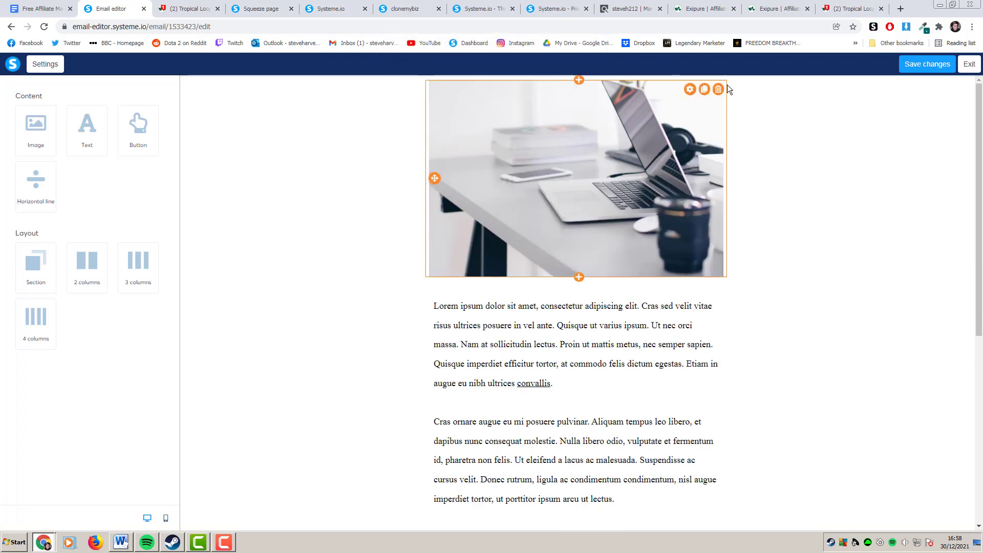
click(718, 90)
click(543, 79)
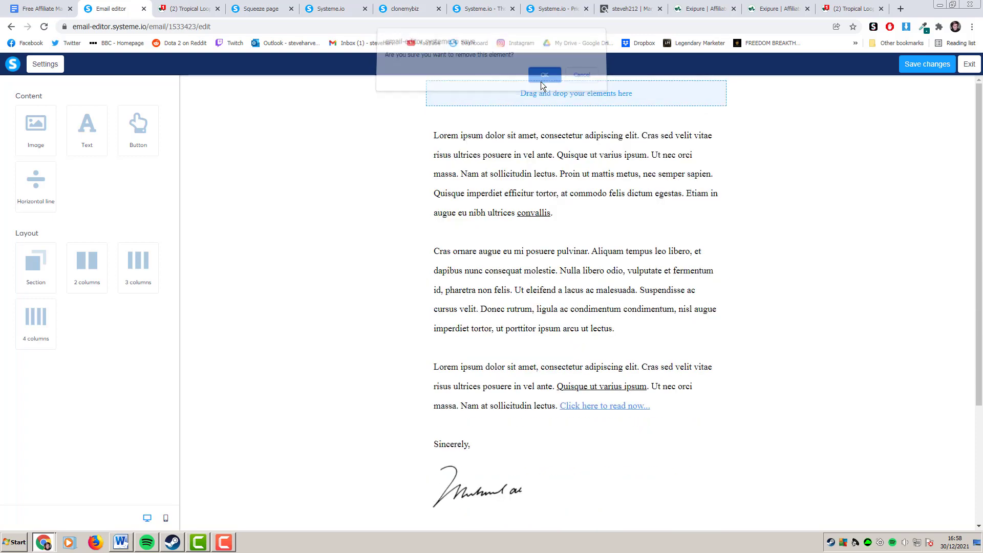
click(725, 84)
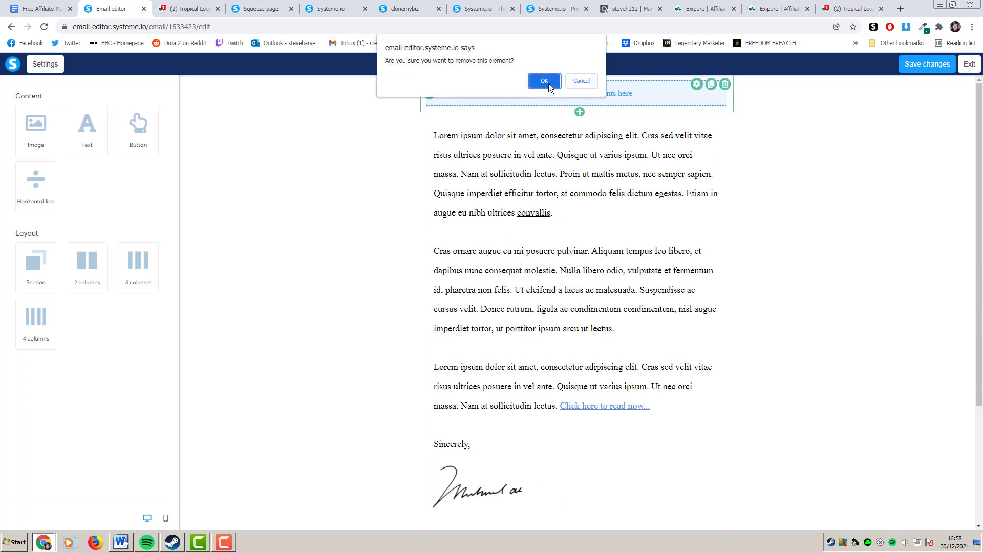
click(535, 82)
Step: Delete the author portrait, signature image, author name and Instagram link from the email bottom
scroll(622, 312, down, 3)
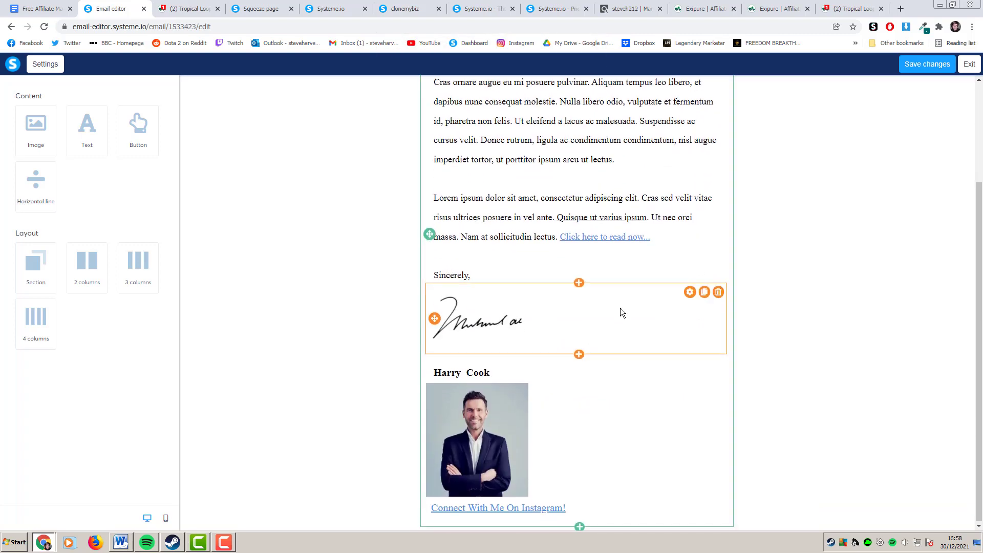
click(717, 392)
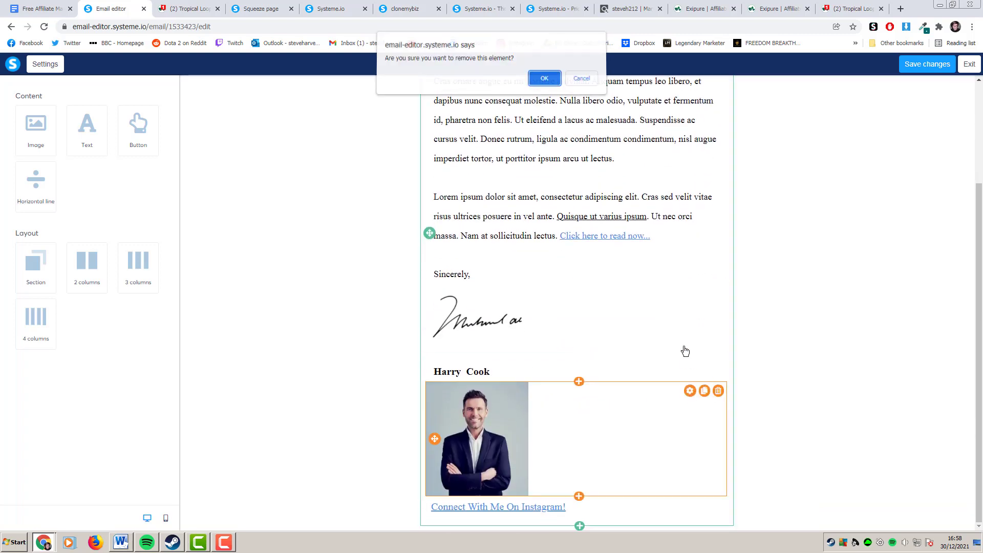
click(544, 80)
click(718, 404)
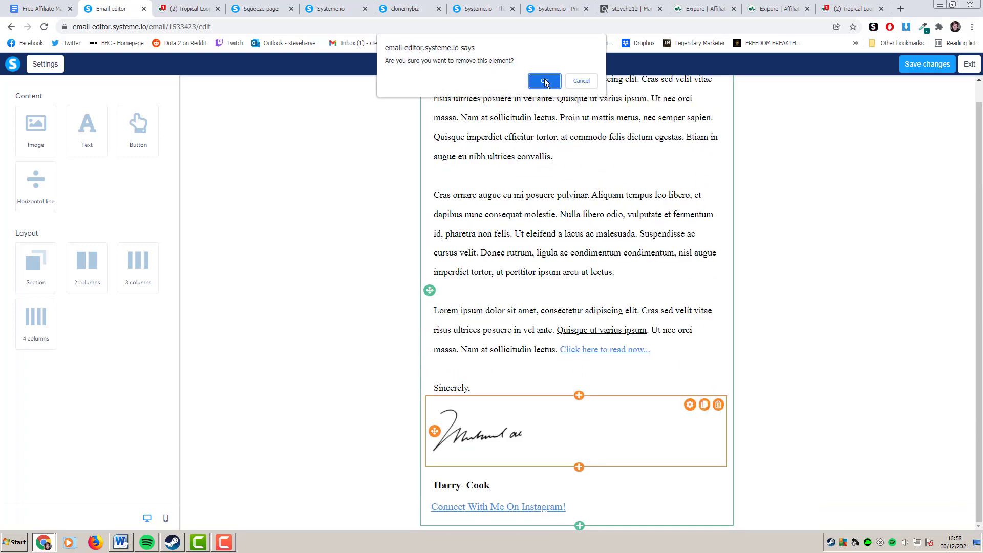
click(543, 81)
click(718, 425)
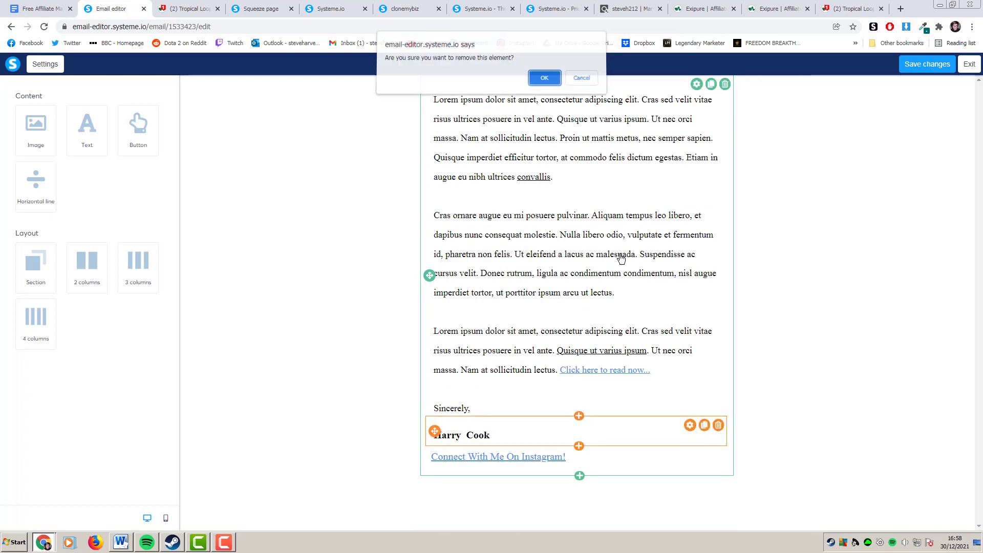
click(544, 81)
click(716, 427)
click(544, 80)
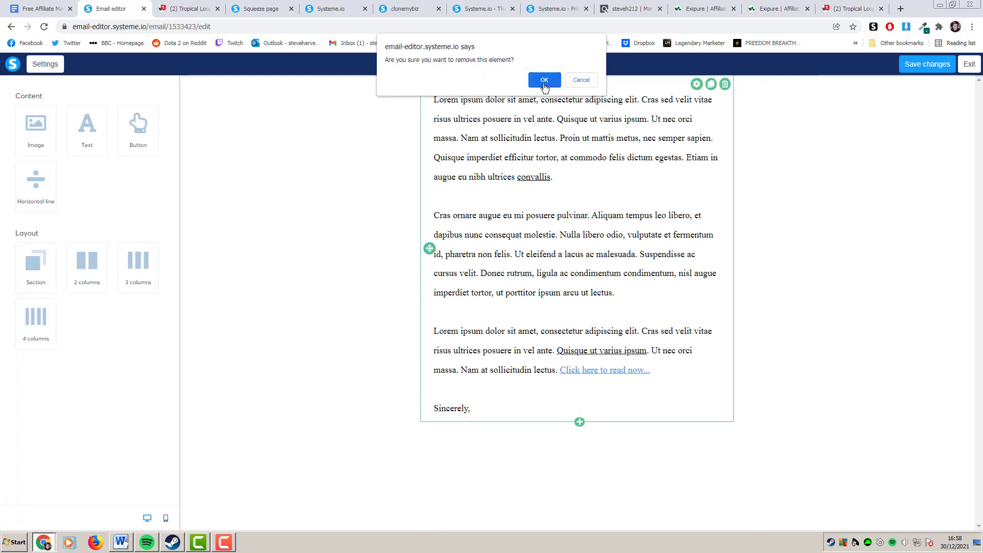
click(527, 415)
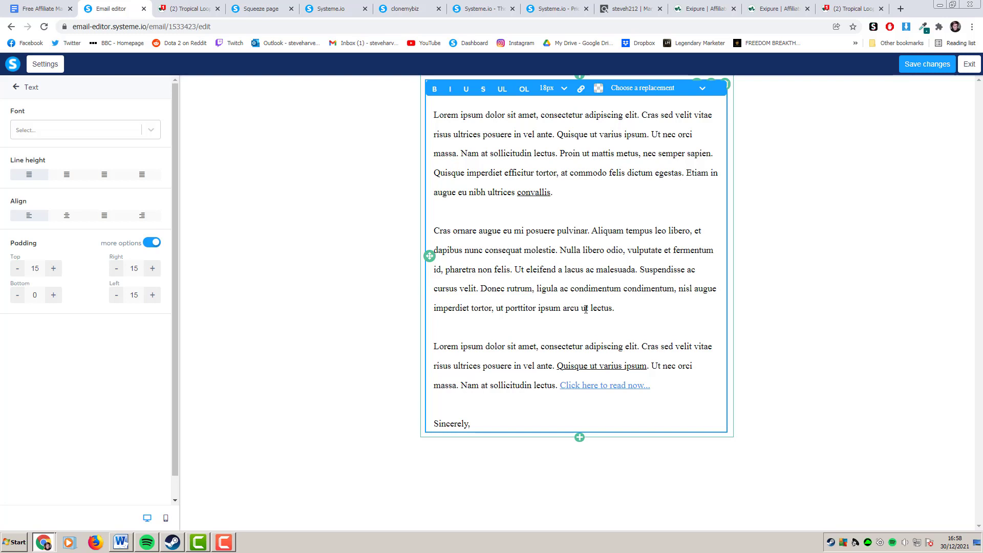
click(721, 240)
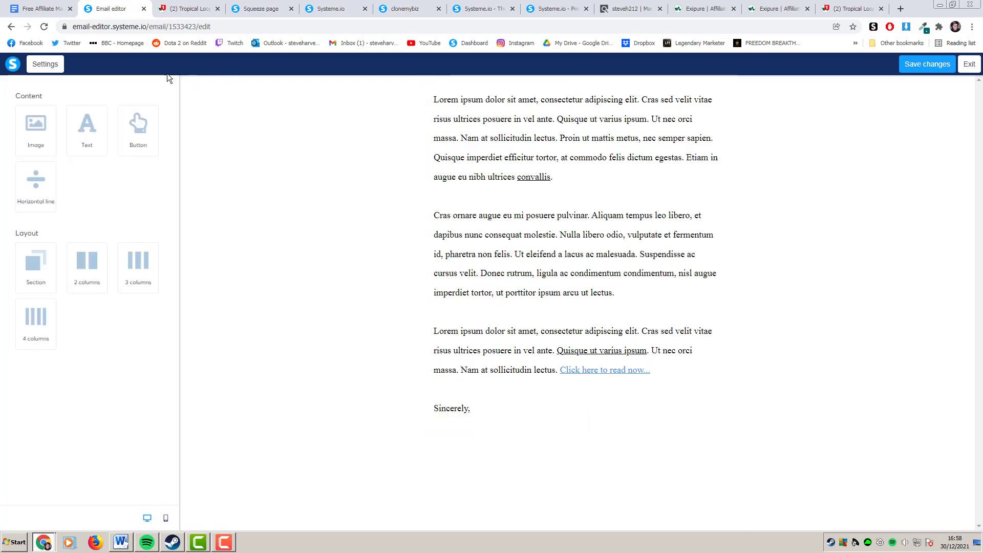
click(55, 67)
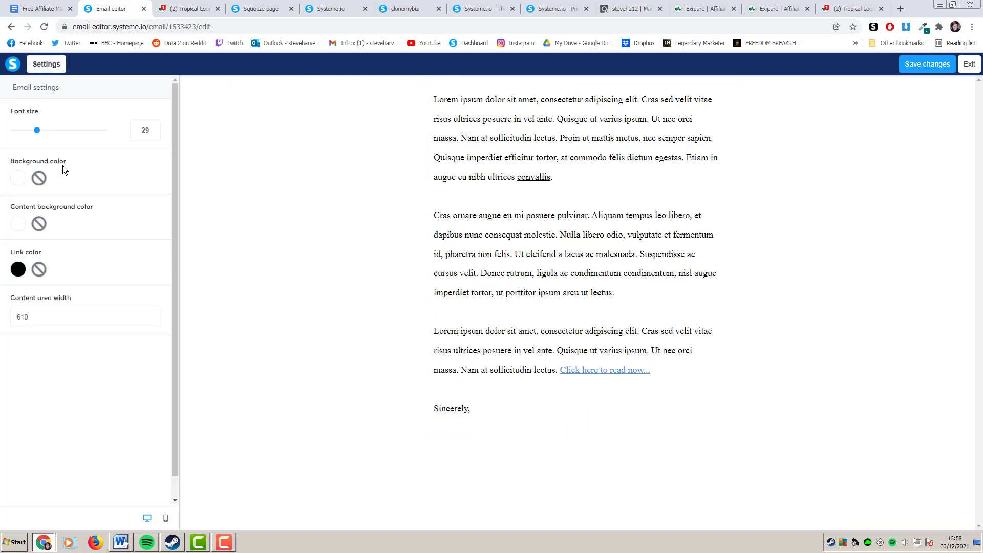
Step: Reduce the email font size from 29 to 16 and narrow the content width below 610
drag(36, 132, 26, 134)
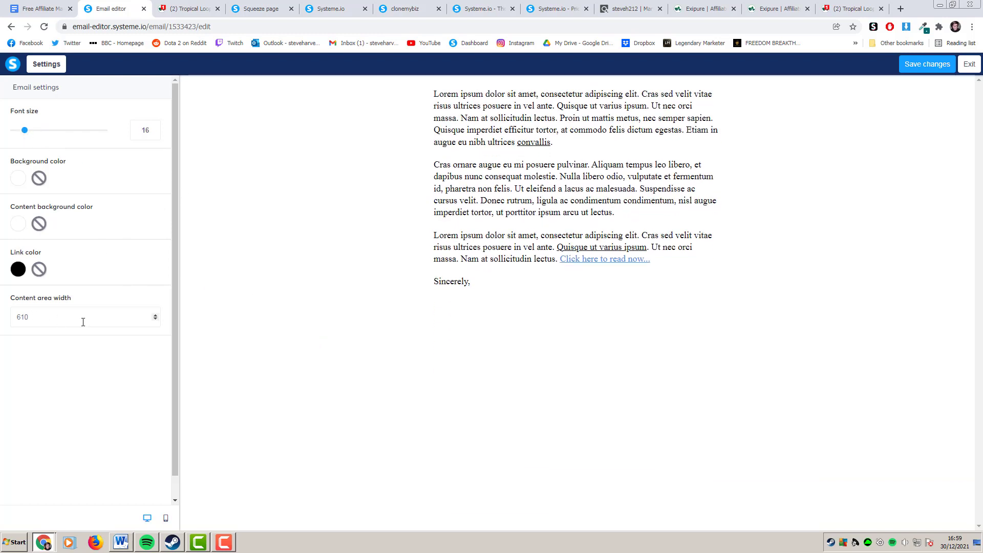
click(155, 320)
scroll(155, 320, down, 9)
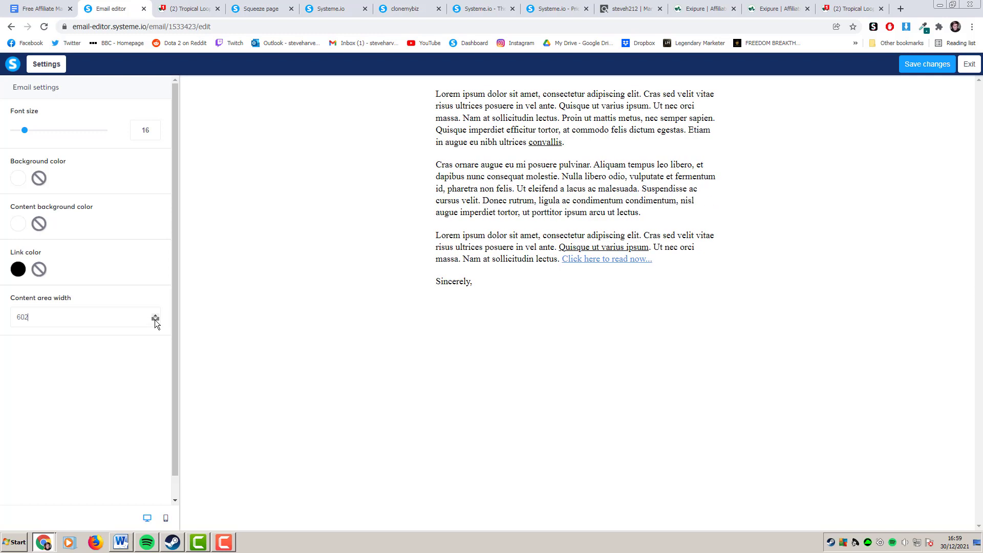
Step: Clear the Lorem ipsum body text and set the text block font to Arial
click(318, 325)
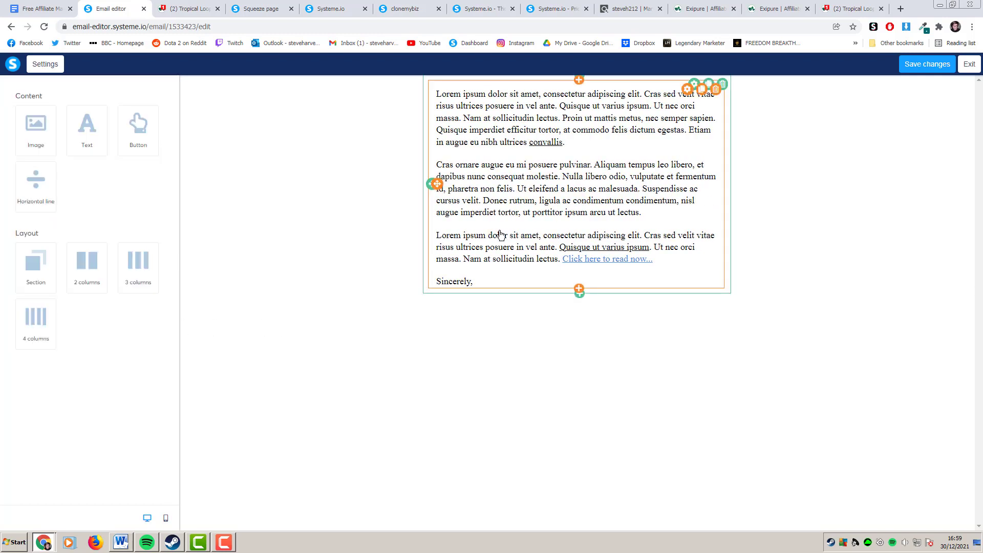
click(501, 159)
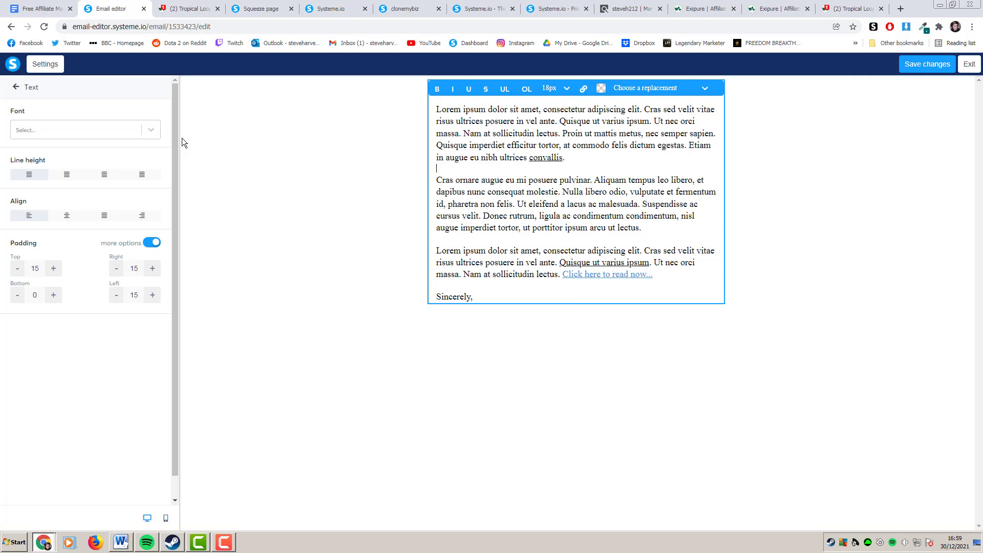
key(ctrl+a)
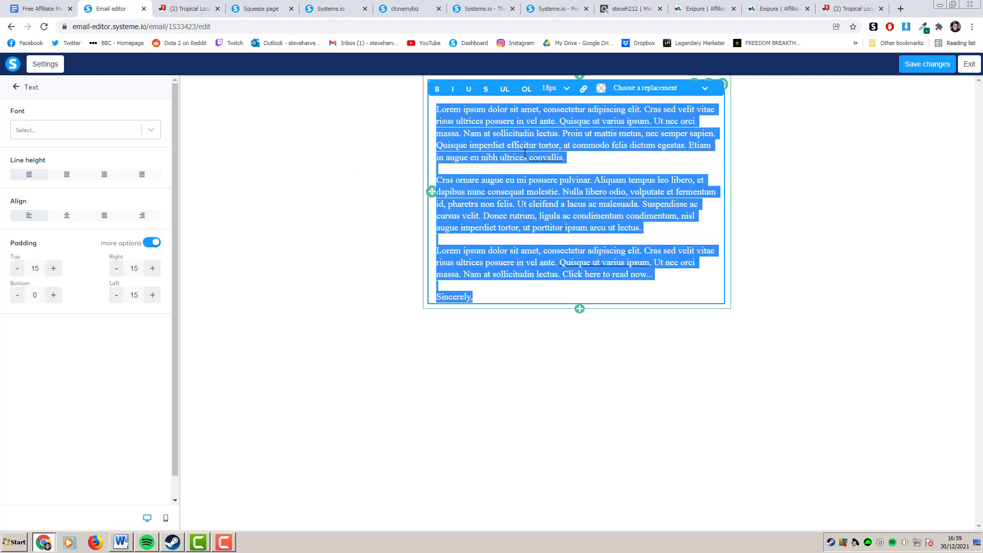
key(Delete)
click(127, 141)
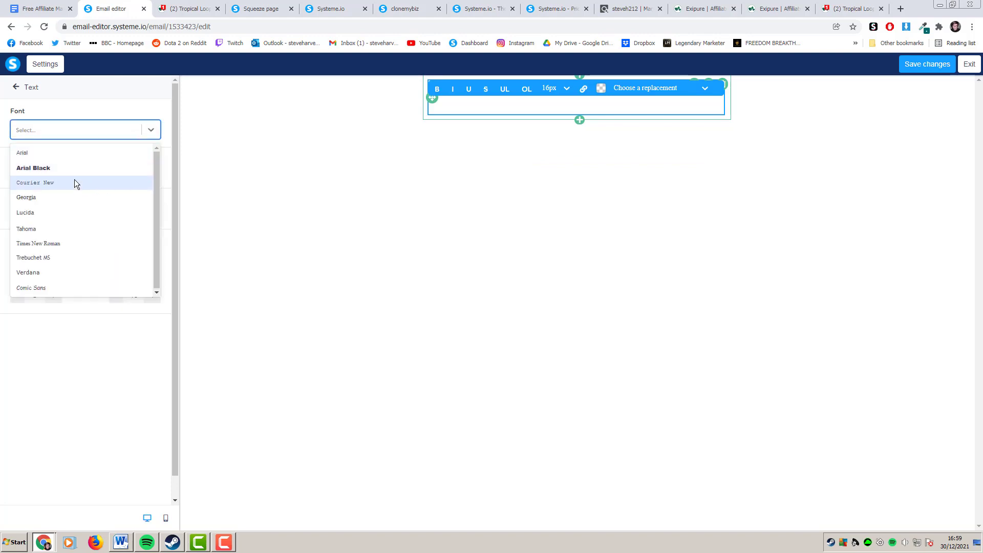
click(61, 155)
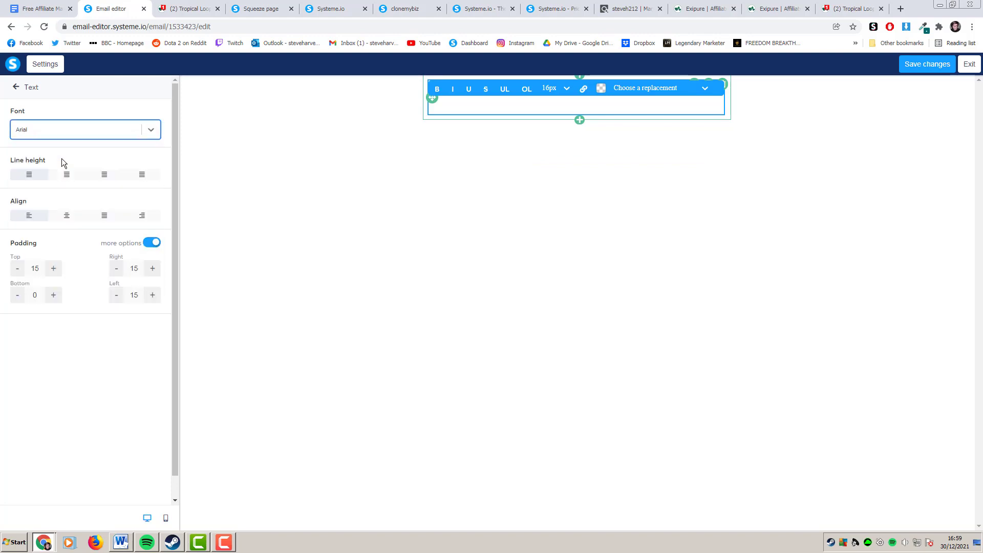
click(770, 9)
Step: Copy Exipure's Email #1 body and paste it into the email text block
click(704, 9)
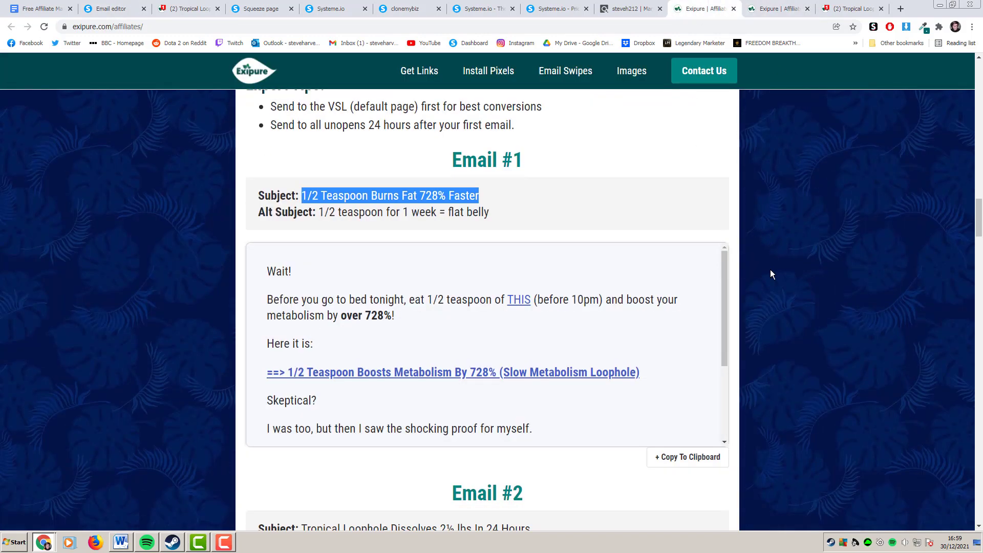
scroll(770, 270, down, 2)
scroll(284, 241, up, 2)
mouse_move(265, 256)
mouse_down()
mouse_move(478, 304)
mouse_move(469, 290)
mouse_up()
scroll(478, 304, down, 5)
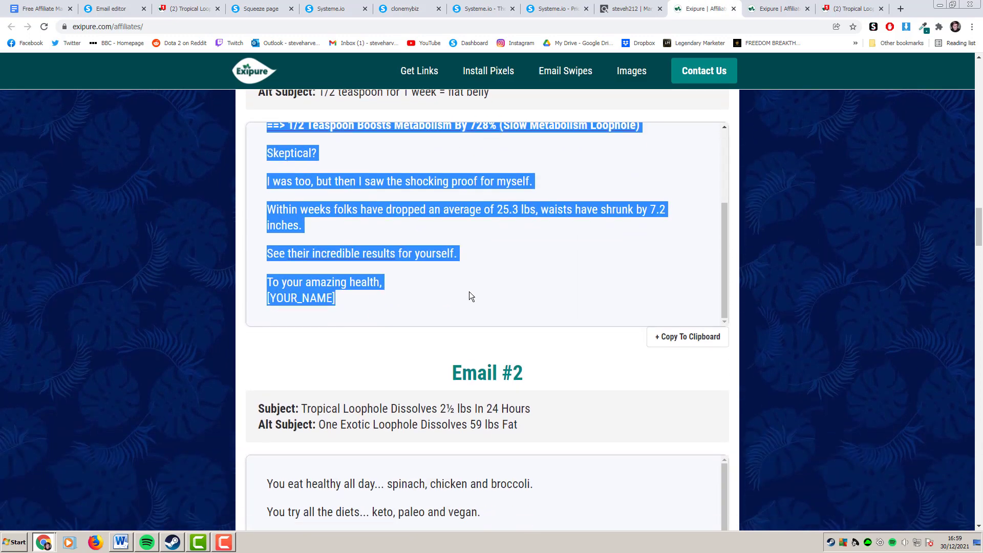
key(ctrl+c)
click(111, 9)
key(ctrl+v)
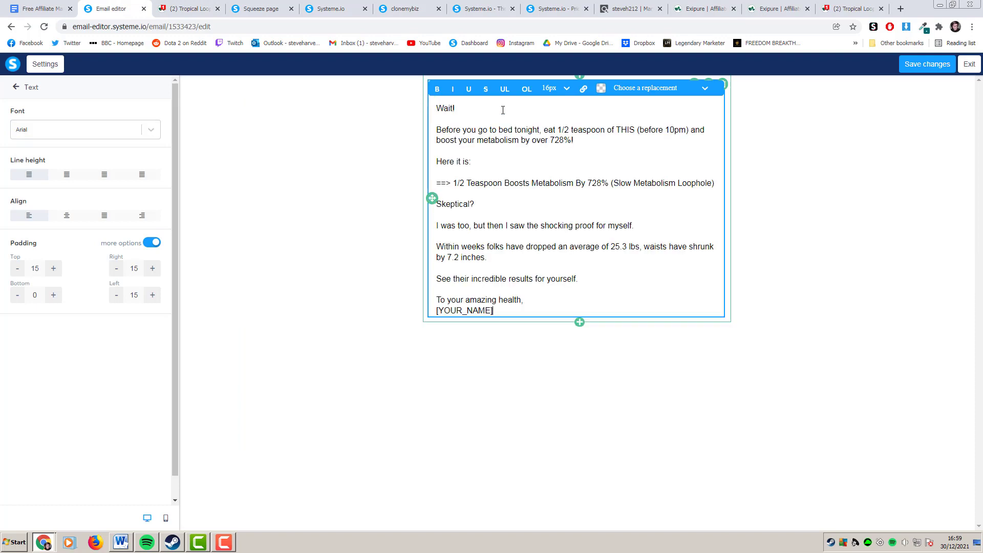
Step: Replace the [YOUR_NAME] placeholder in the sign-off with the sender's first name
drag(490, 310, 429, 310)
text(Steve)
key(BackSpace)
key(BackSpace)
key(BackSpace)
key(BackSpace)
text(teve)
click(557, 361)
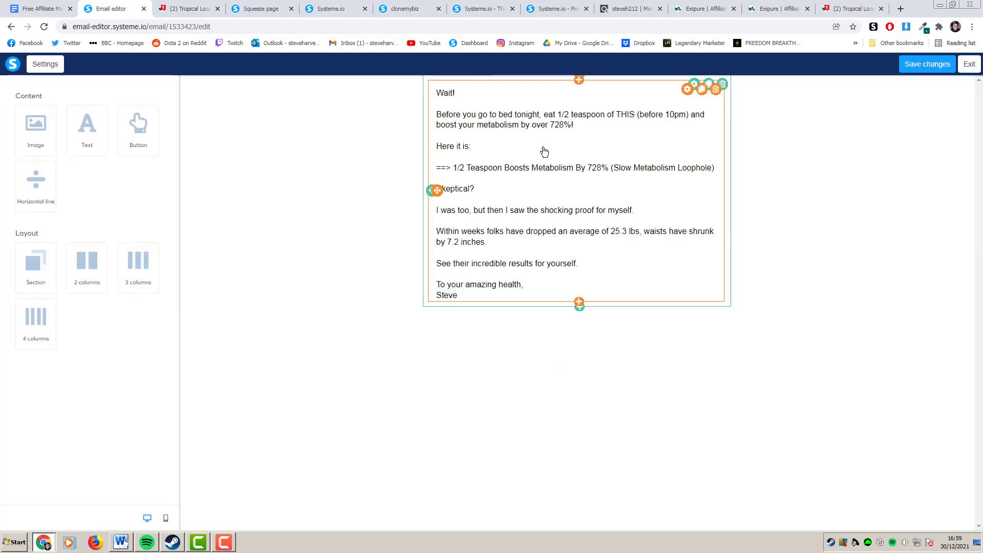
click(589, 155)
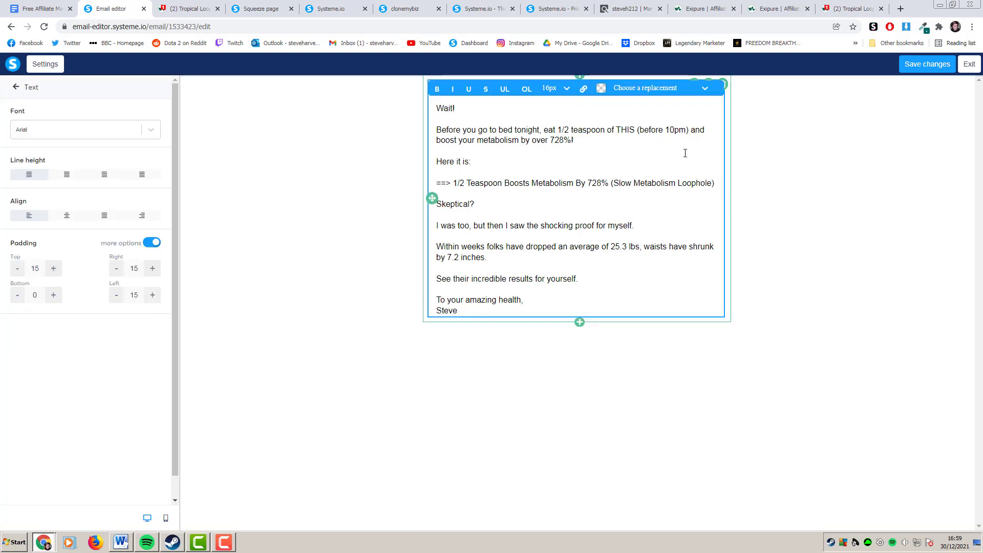
click(706, 11)
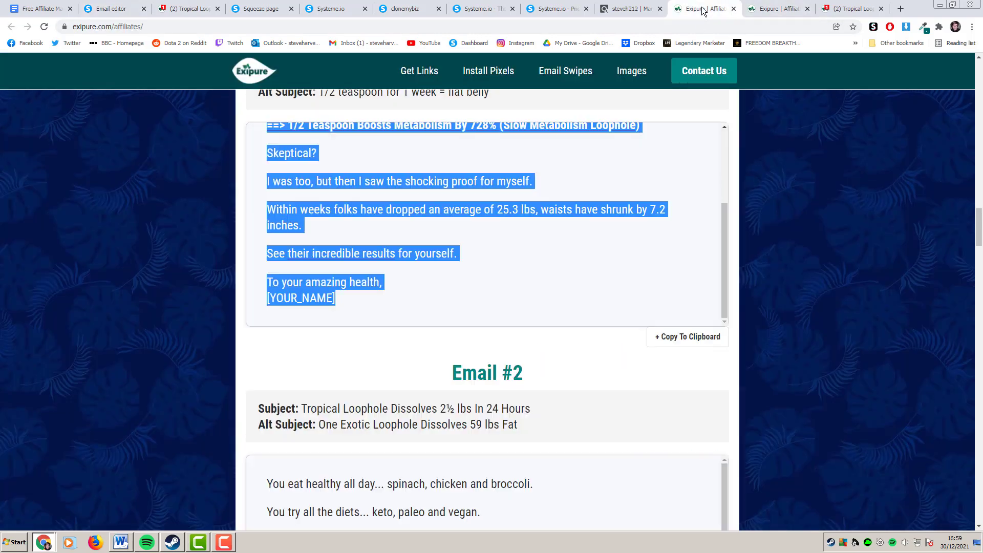
Step: Copy the Exipure ClickBank affiliate link from Get Links and go back to the Email #1 swipe
click(754, 215)
scroll(668, 251, up, 5)
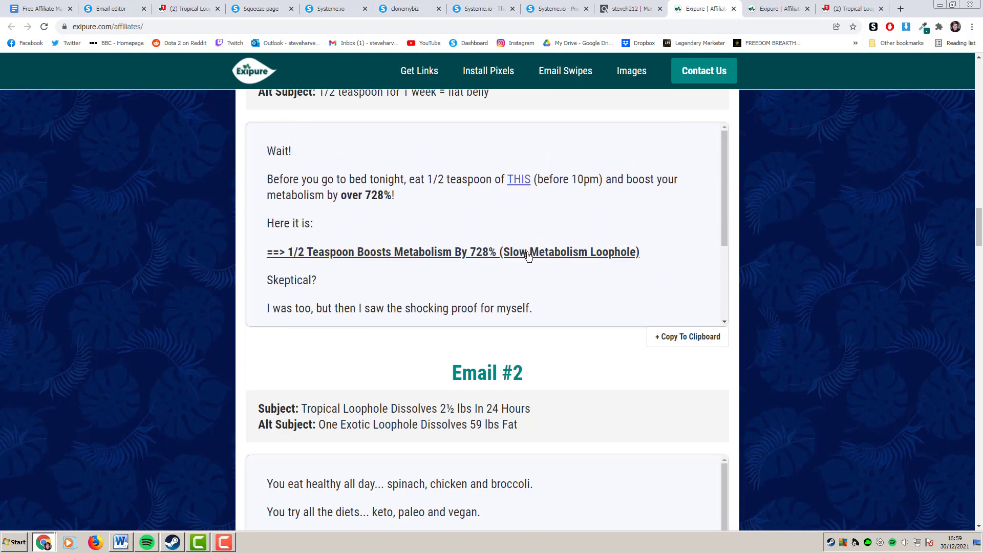
scroll(526, 248, up, 1)
scroll(514, 297, down, 3)
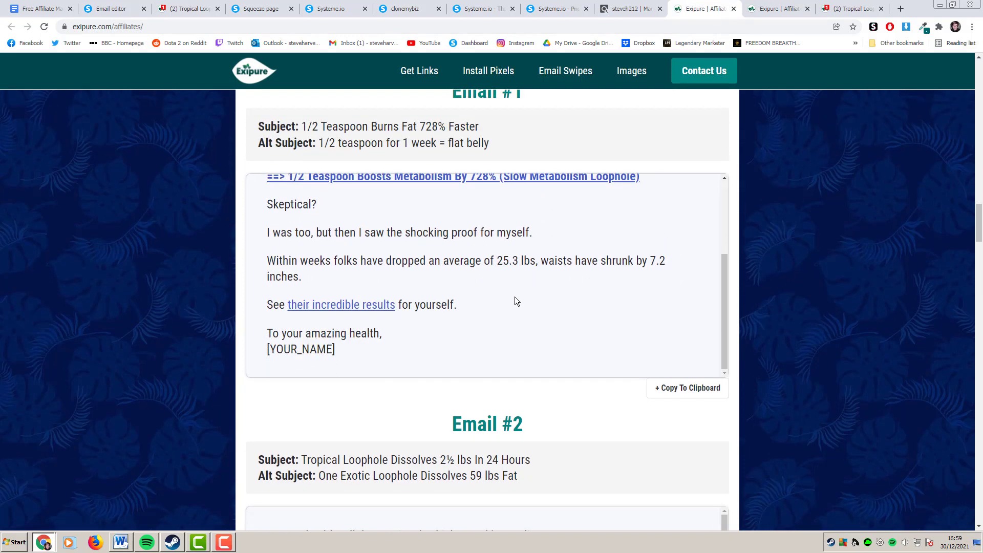
scroll(562, 293, up, 2)
scroll(562, 293, up, 1)
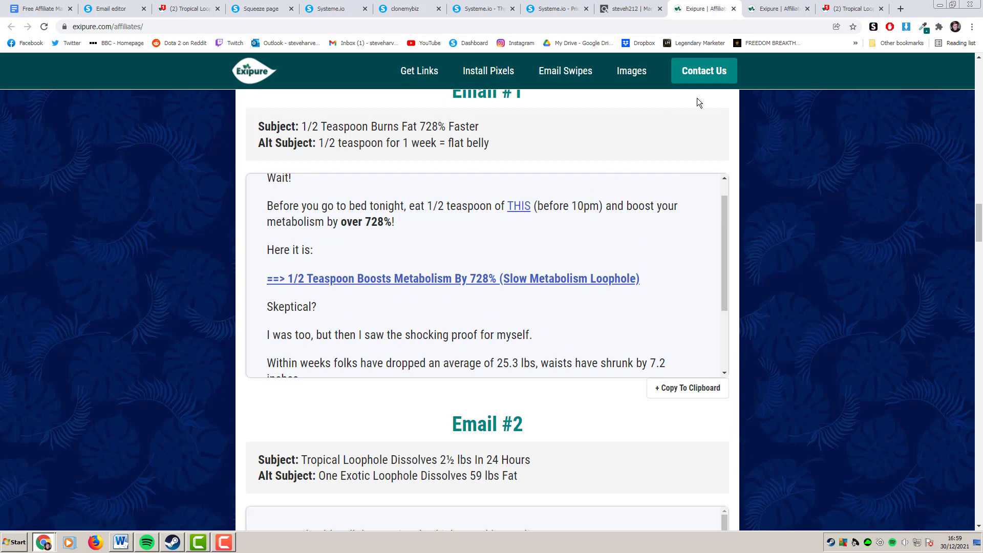
click(777, 5)
click(676, 456)
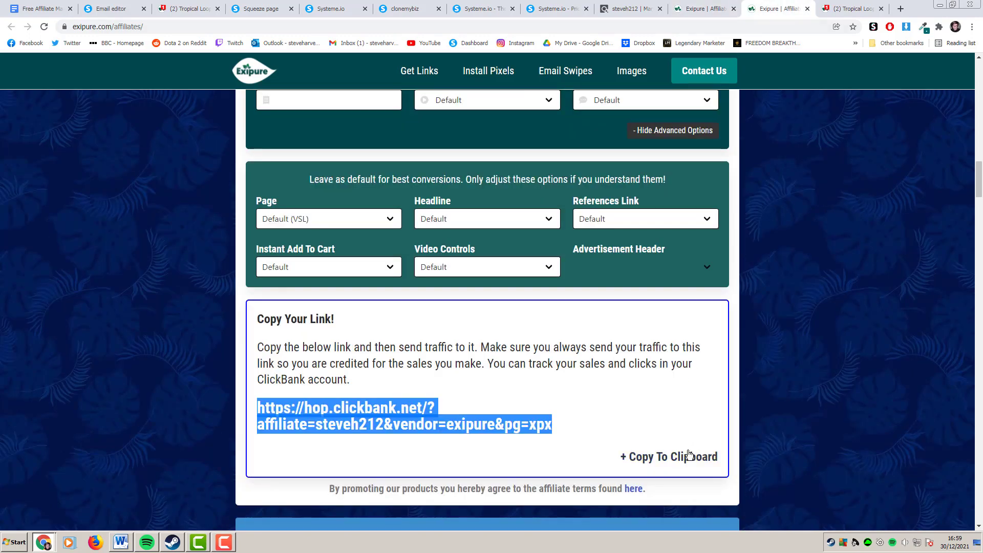
click(694, 4)
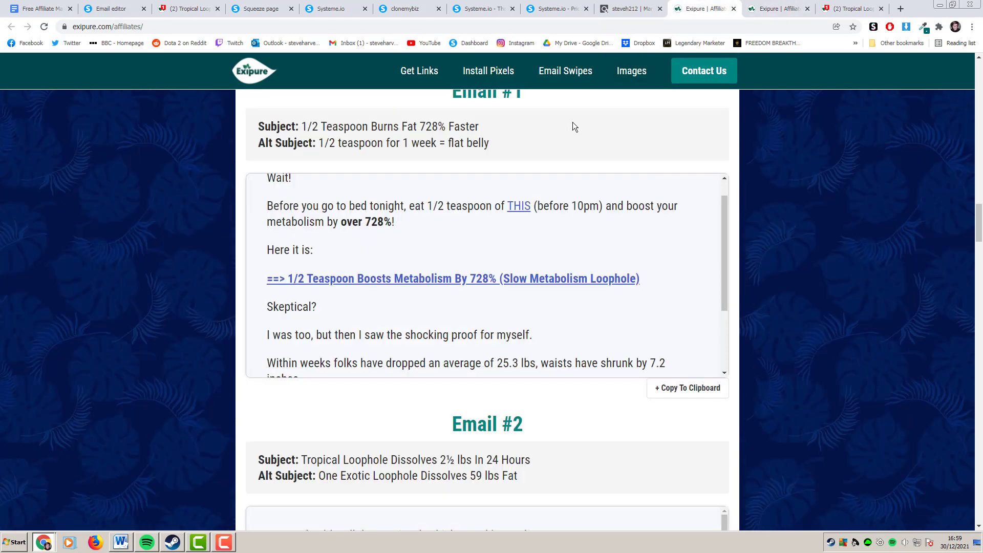
Step: Link the word 'THIS' in the email to the pasted affiliate URL
click(117, 8)
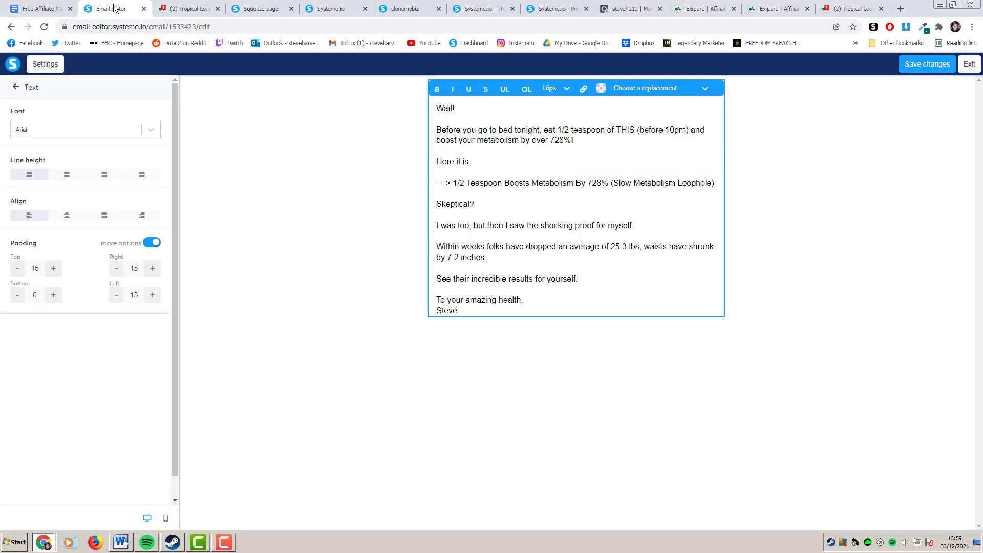
drag(637, 133, 615, 132)
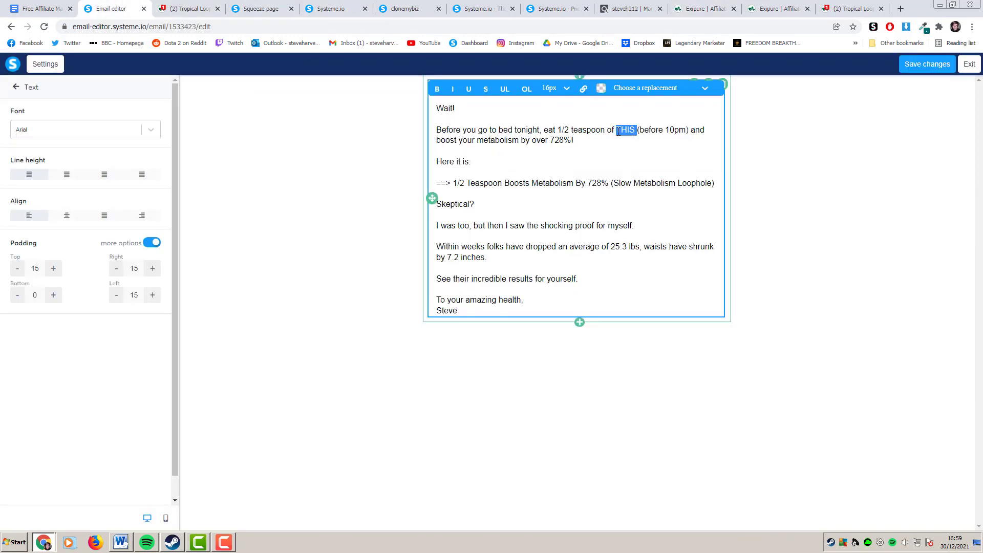
click(583, 89)
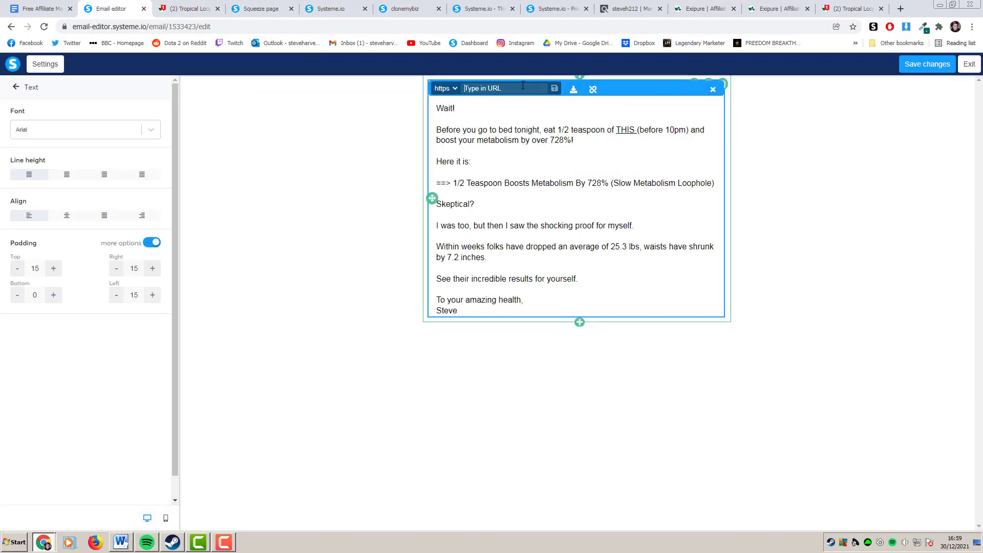
key(ctrl+v)
click(555, 89)
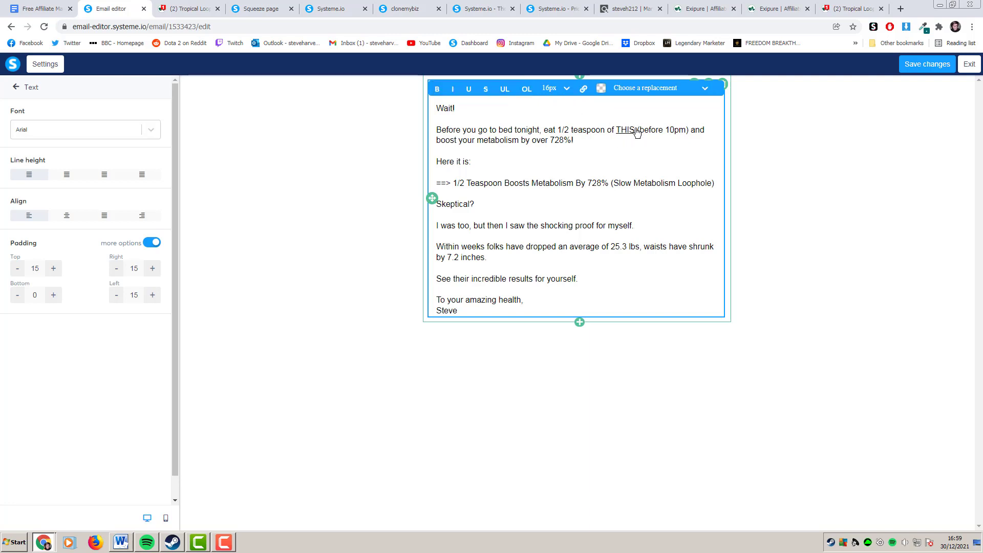
Step: Set the email's link colour to blue in the email settings
click(47, 66)
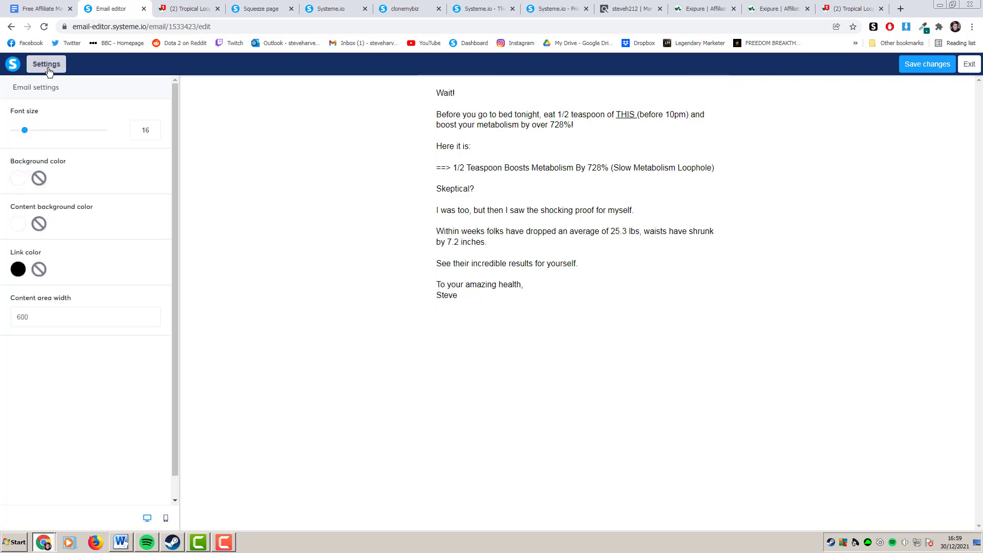
click(18, 269)
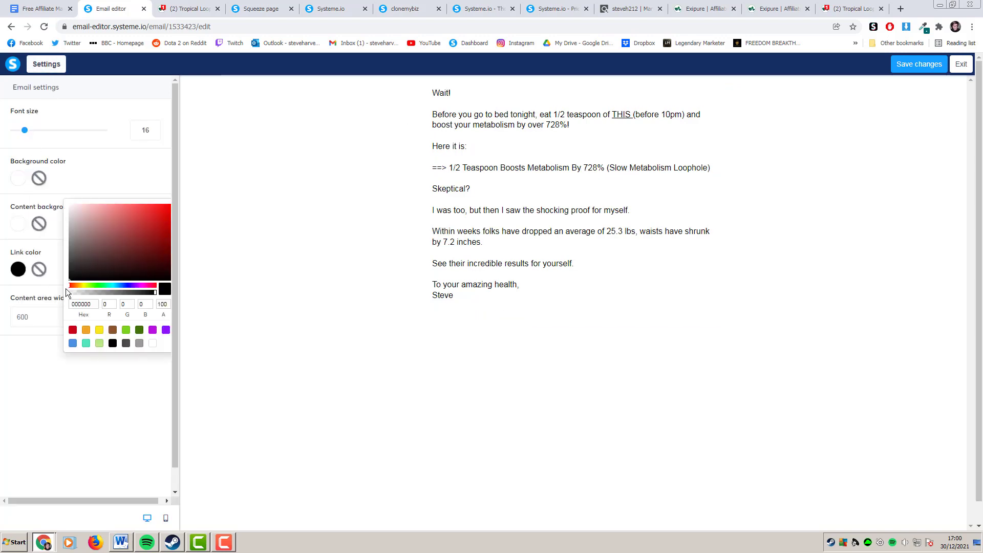
click(75, 342)
click(650, 128)
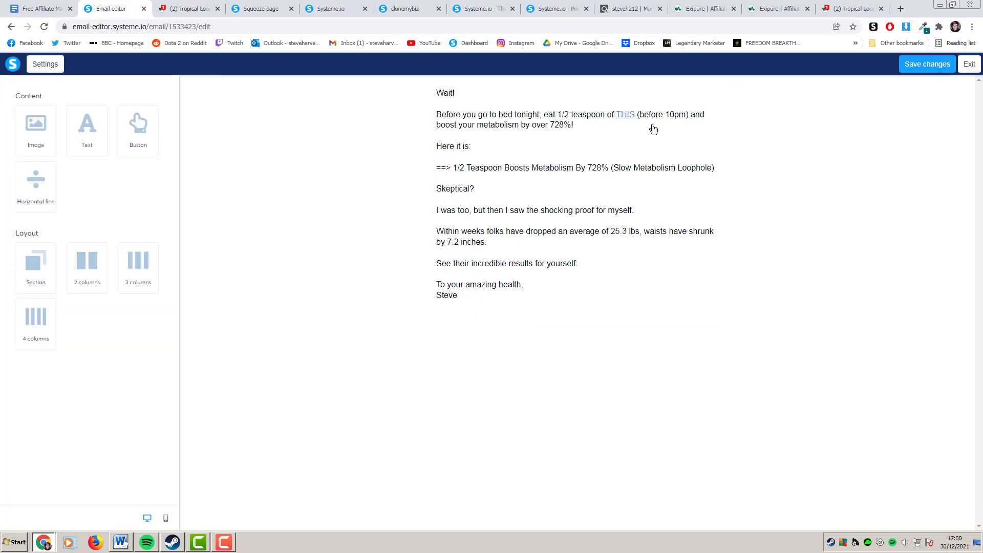
double_click(638, 115)
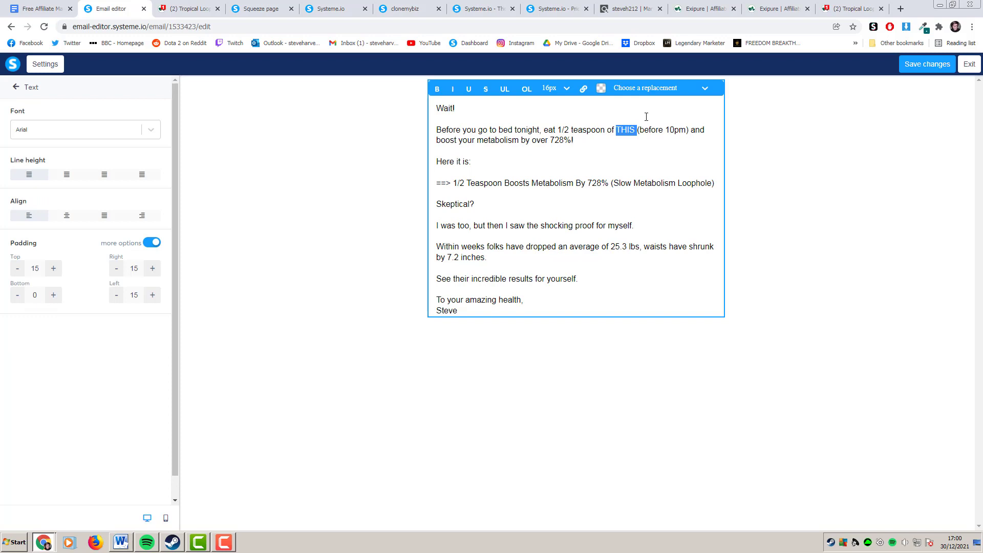
click(639, 159)
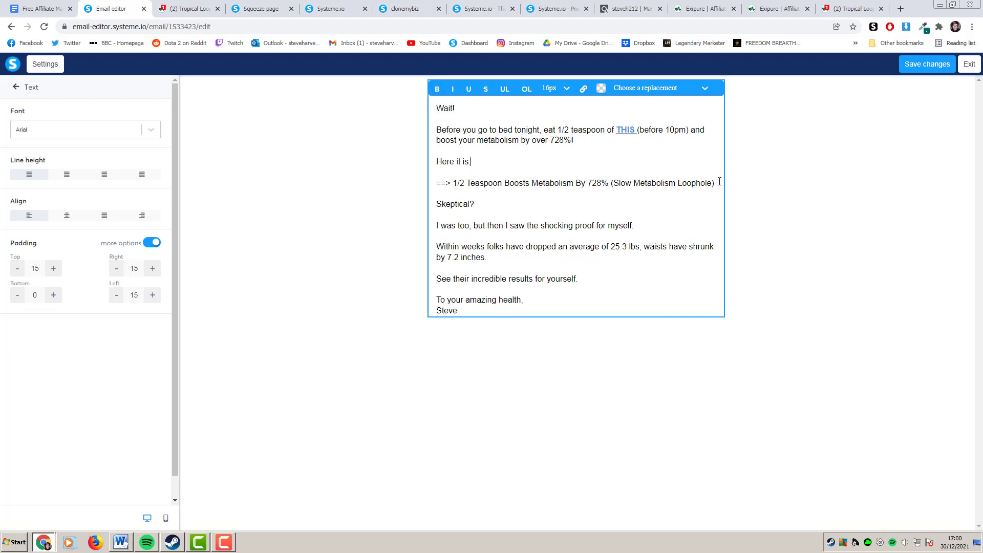
Step: Link the '==> 1/2 Teaspoon' line to the affiliate URL and make it bold
drag(437, 183, 715, 183)
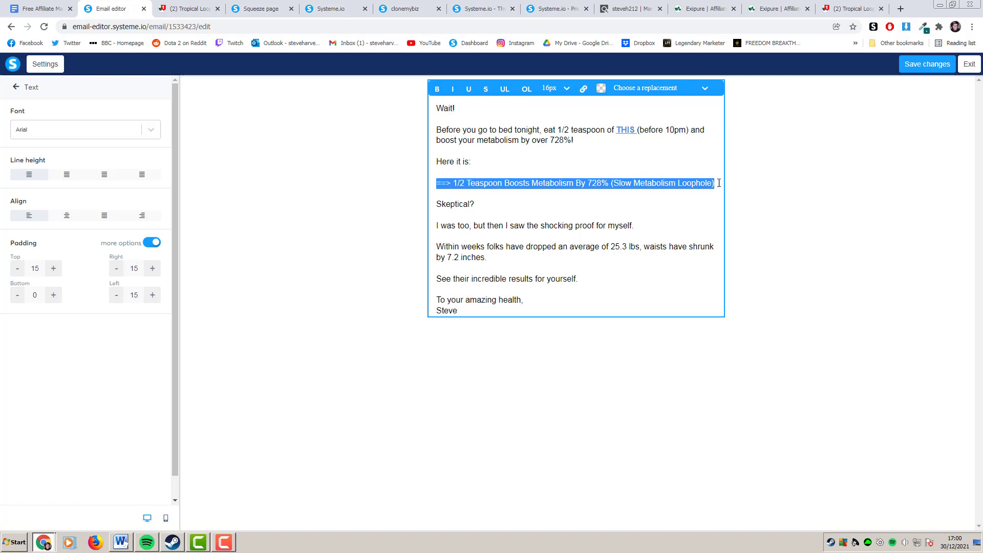
click(583, 89)
key(ctrl+v)
click(554, 91)
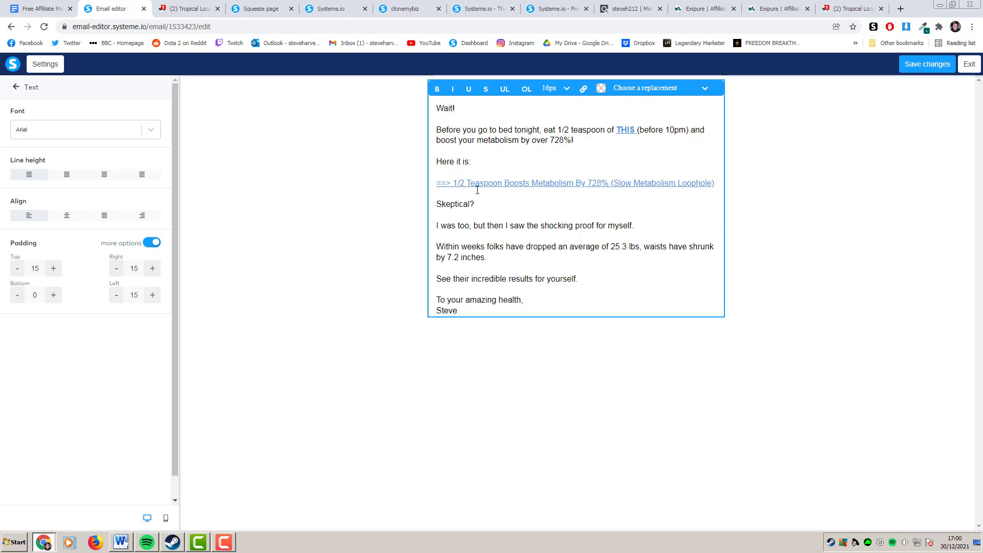
drag(702, 180, 465, 175)
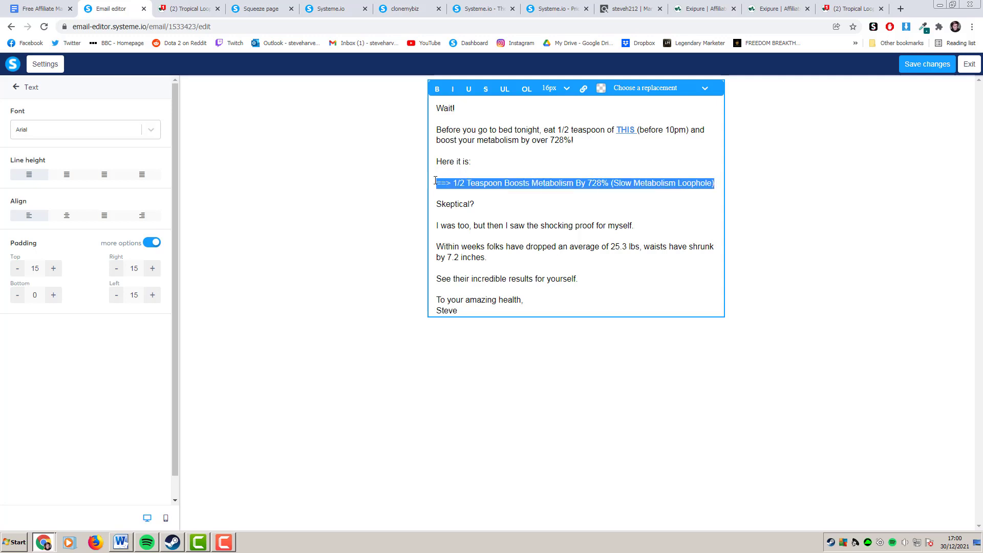
key(ctrl+b)
click(547, 218)
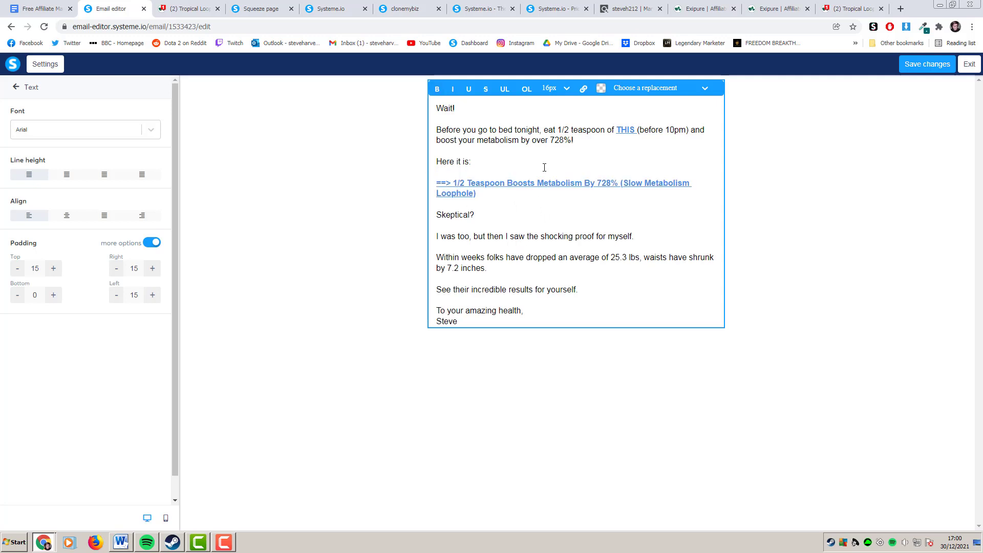
Step: Bold 'over 728%!' and link the word 'incredible' to the affiliate URL
drag(576, 141, 531, 140)
key(ctrl+b)
click(607, 151)
drag(505, 290, 474, 291)
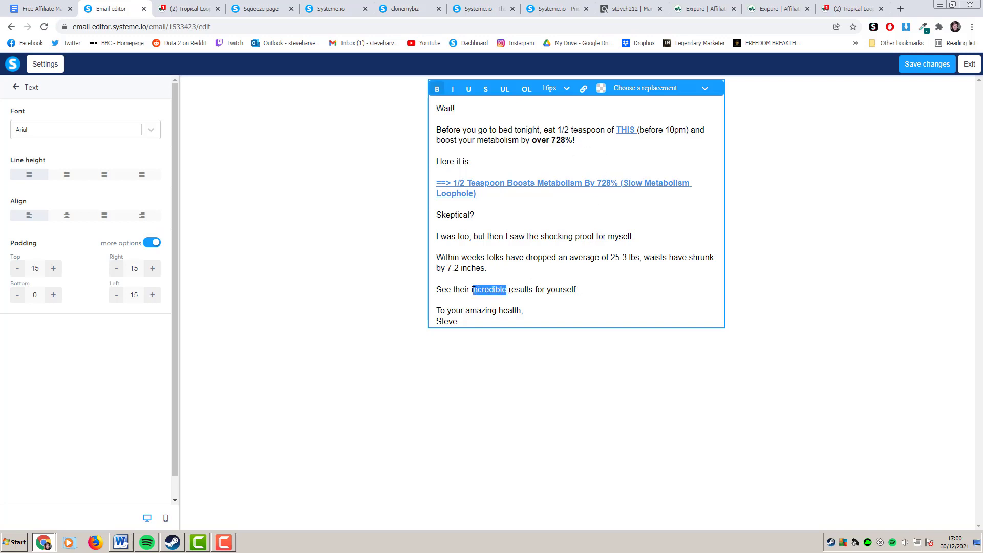
click(583, 89)
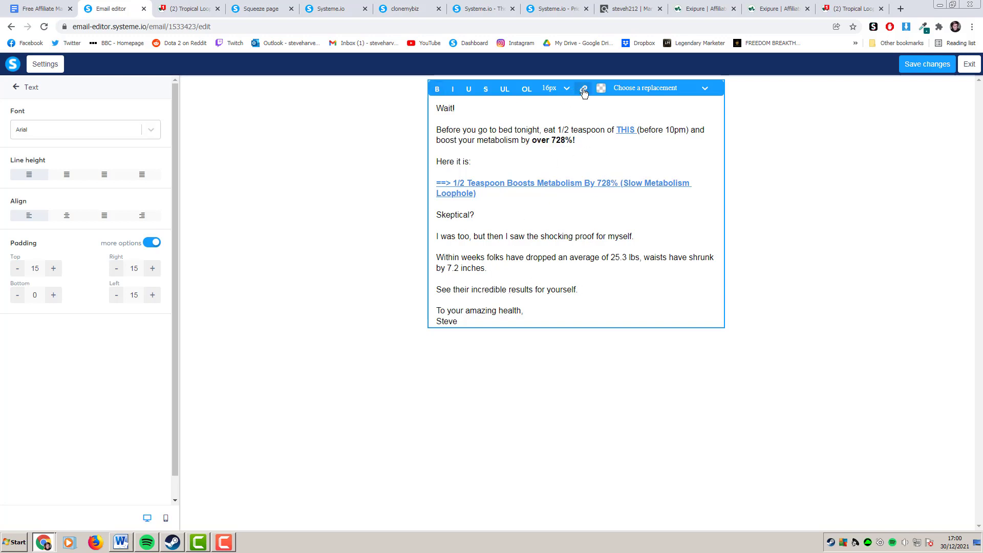
key(ctrl+v)
click(554, 88)
Step: Save the email changes and exit to the campaign email page
click(802, 224)
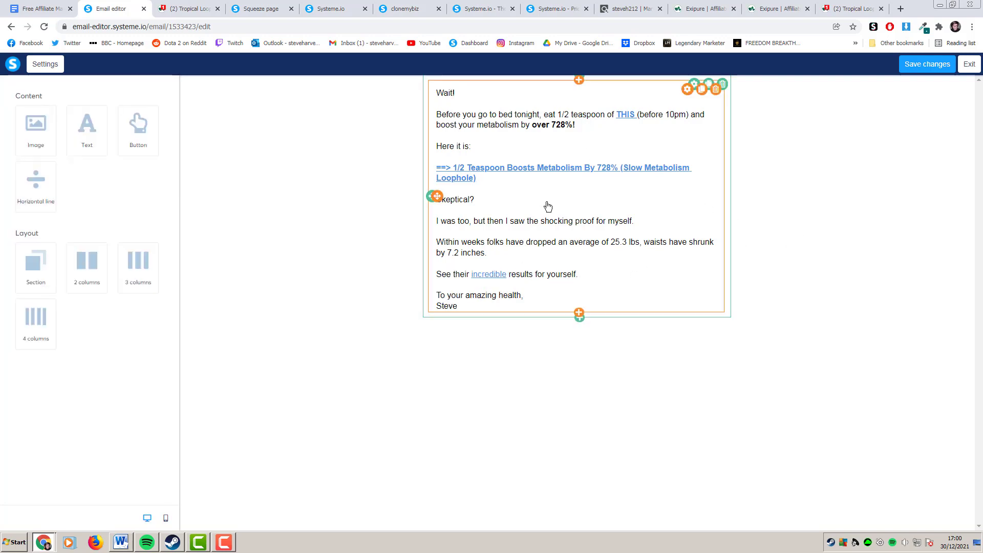
click(927, 64)
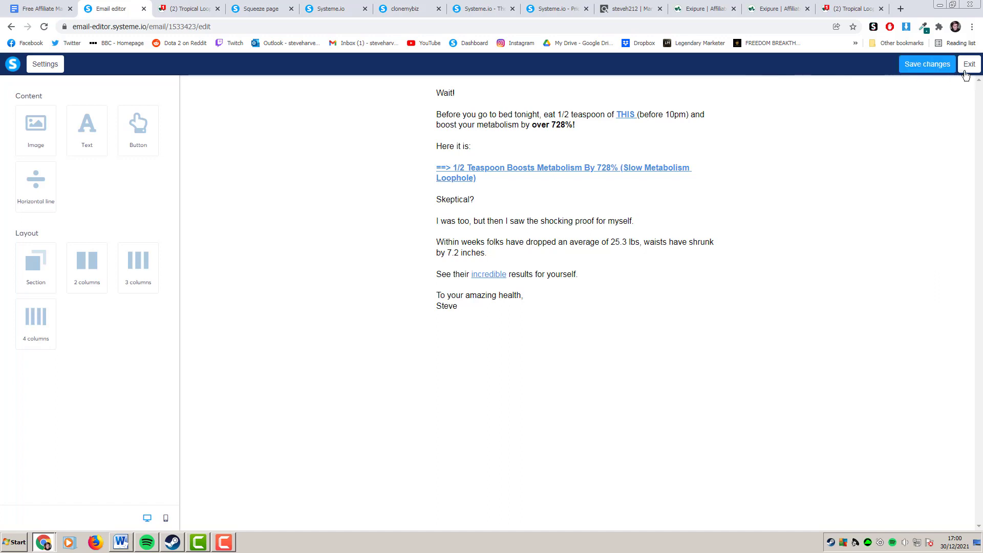
click(969, 64)
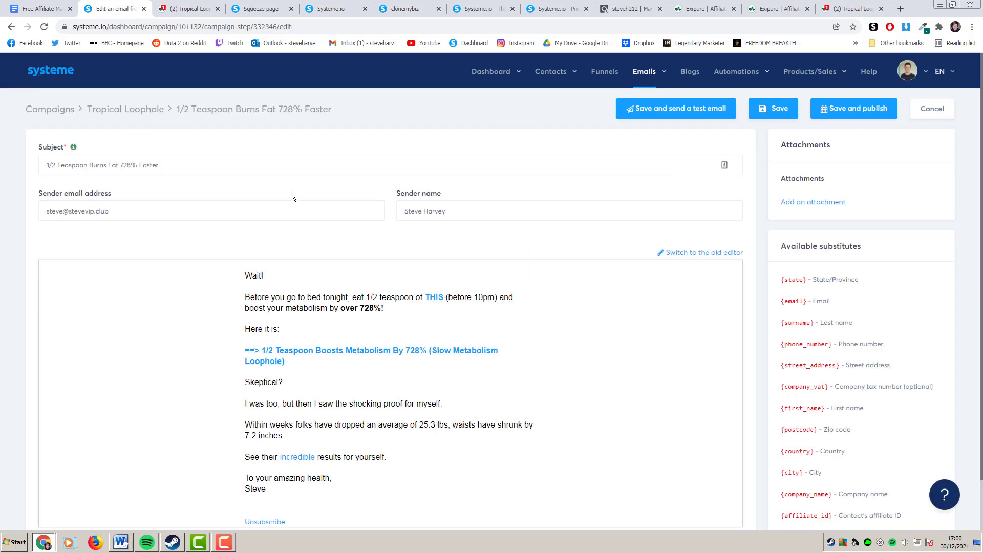
Step: Publish the email with a 1 hour delay and no preceding email
scroll(637, 314, down, 2)
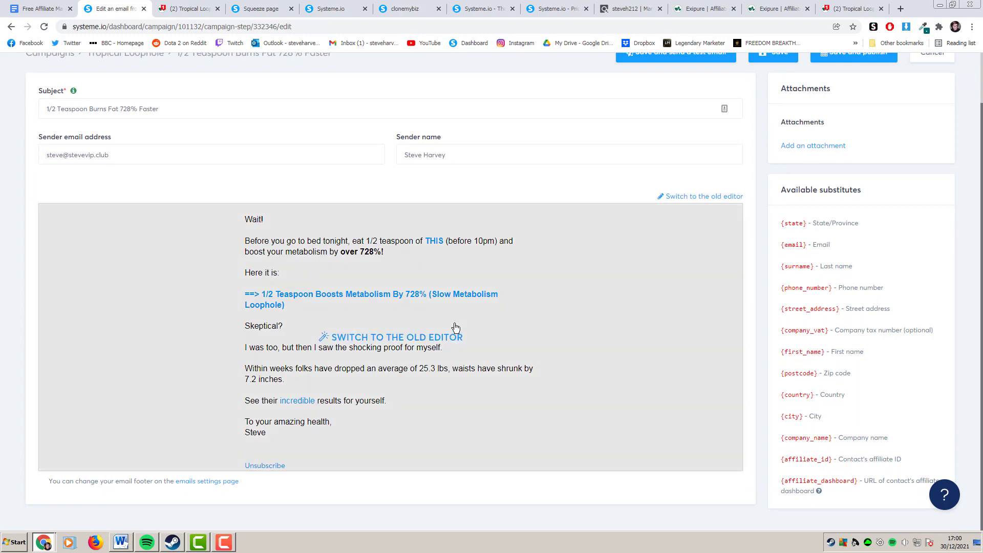
scroll(527, 303, up, 2)
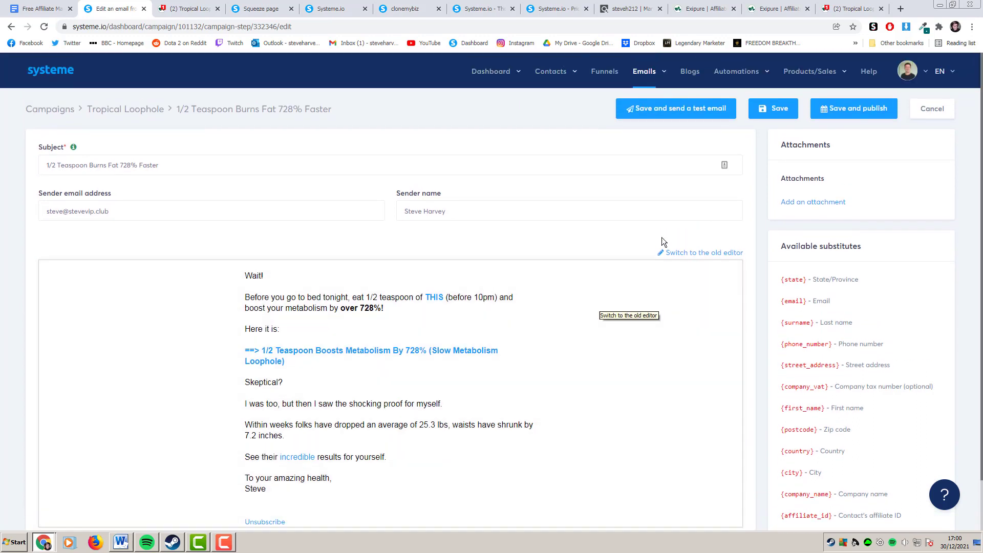
click(834, 117)
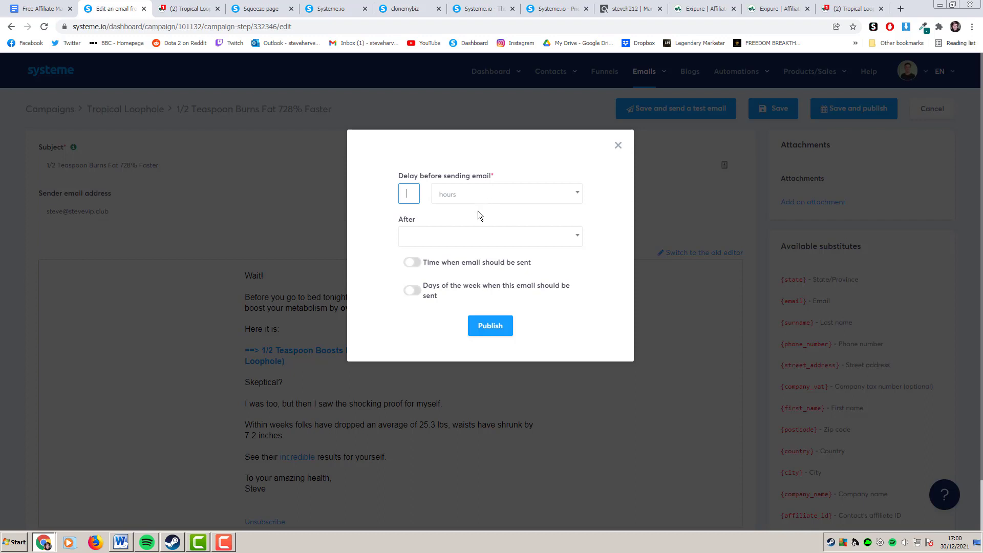
text(1)
click(515, 197)
click(507, 218)
click(489, 237)
click(503, 223)
click(492, 332)
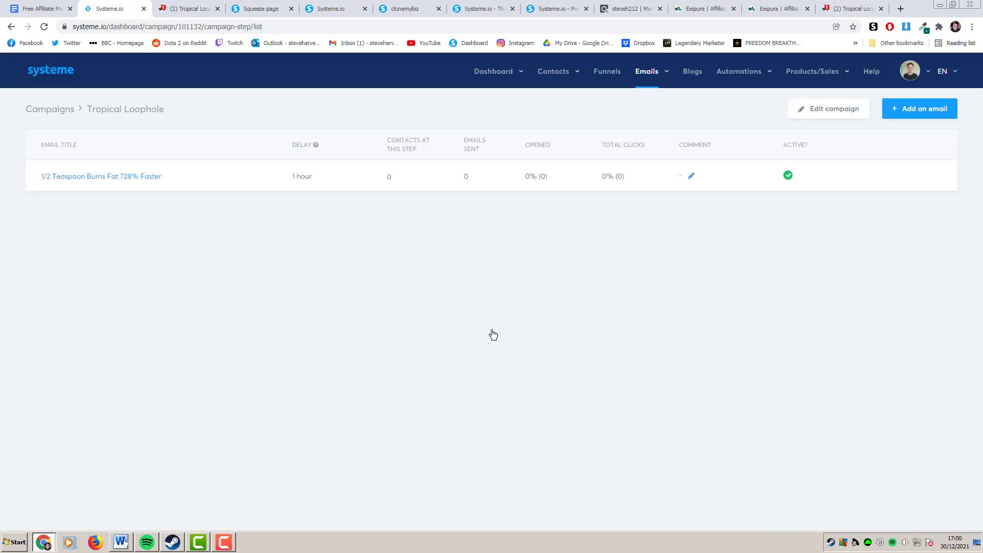
click(268, 5)
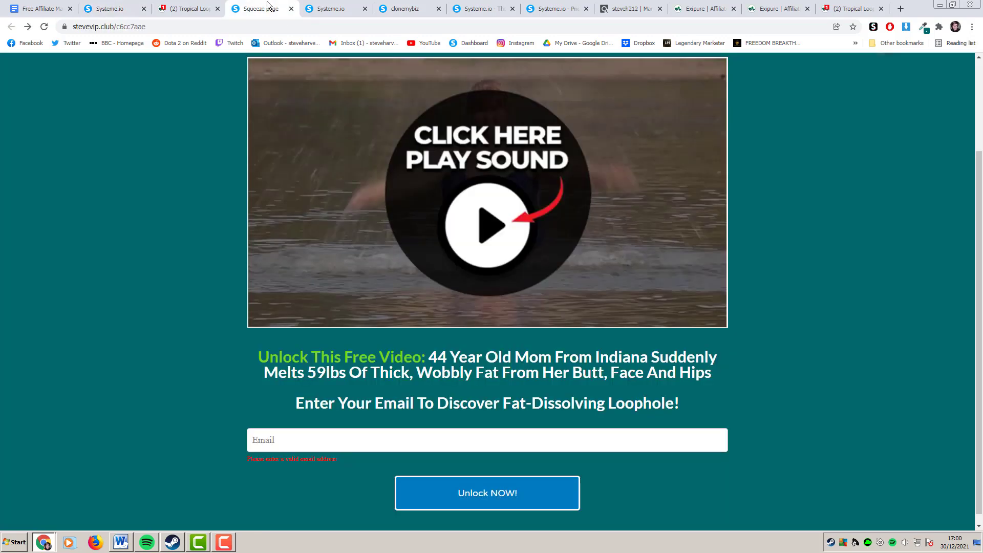
scroll(574, 275, up, 2)
scroll(334, 418, down, 2)
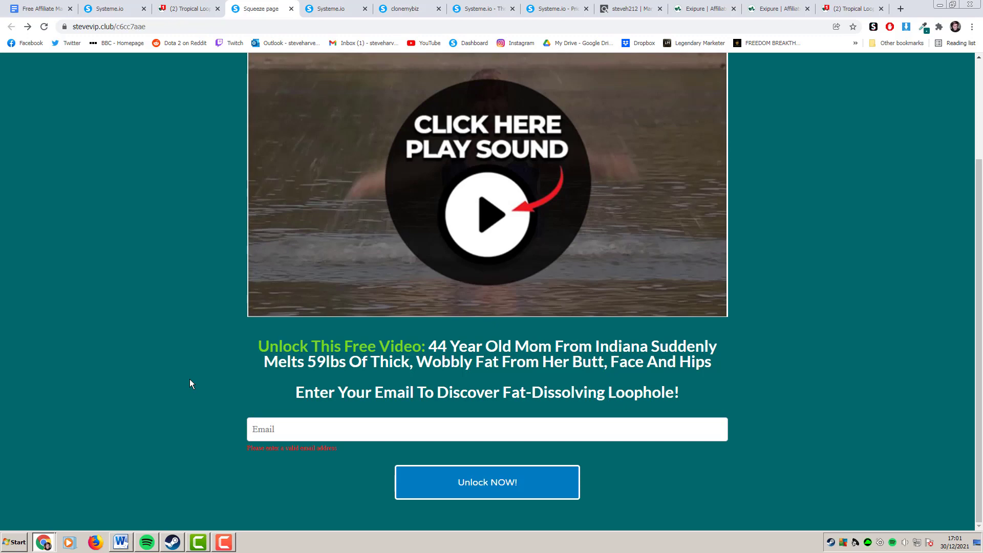
click(123, 9)
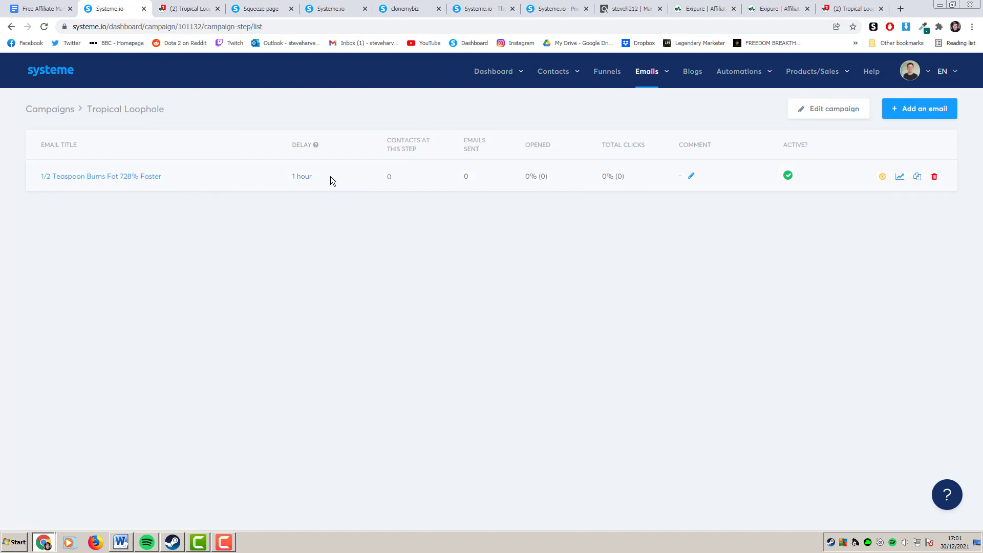
click(302, 215)
click(197, 9)
click(647, 185)
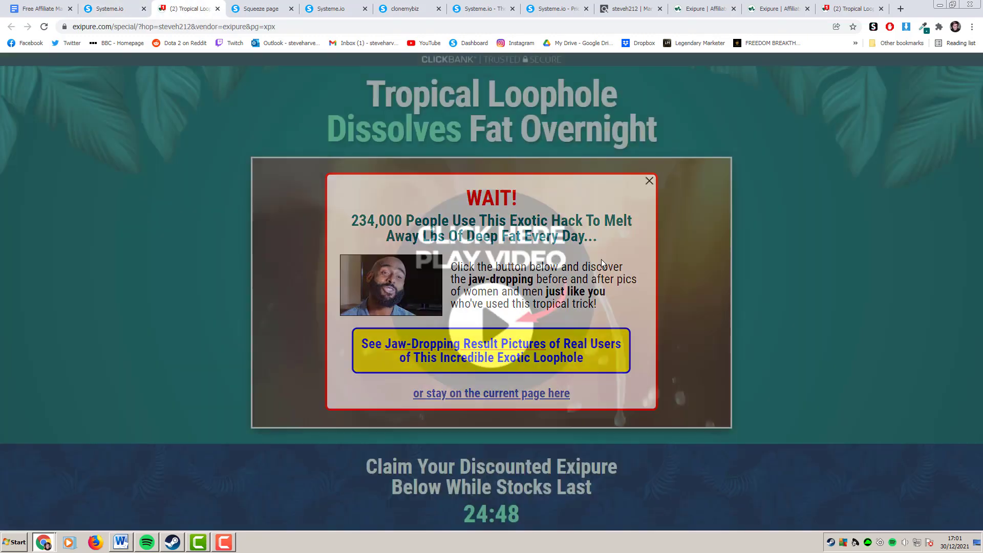
scroll(601, 259, down, 4)
scroll(397, 377, up, 5)
click(110, 8)
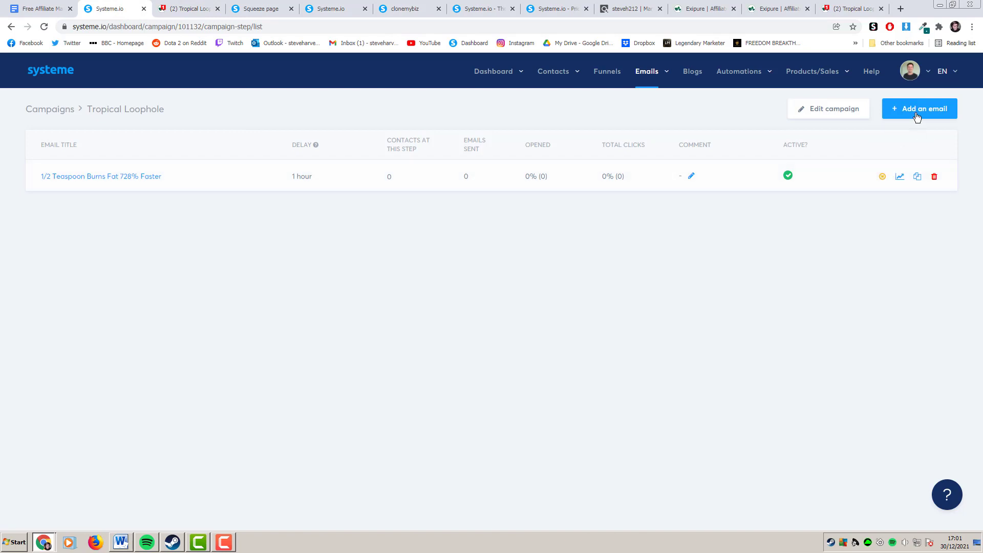
Step: Duplicate the campaign email and change its subject to 'Blah blah blah'
click(917, 177)
click(466, 325)
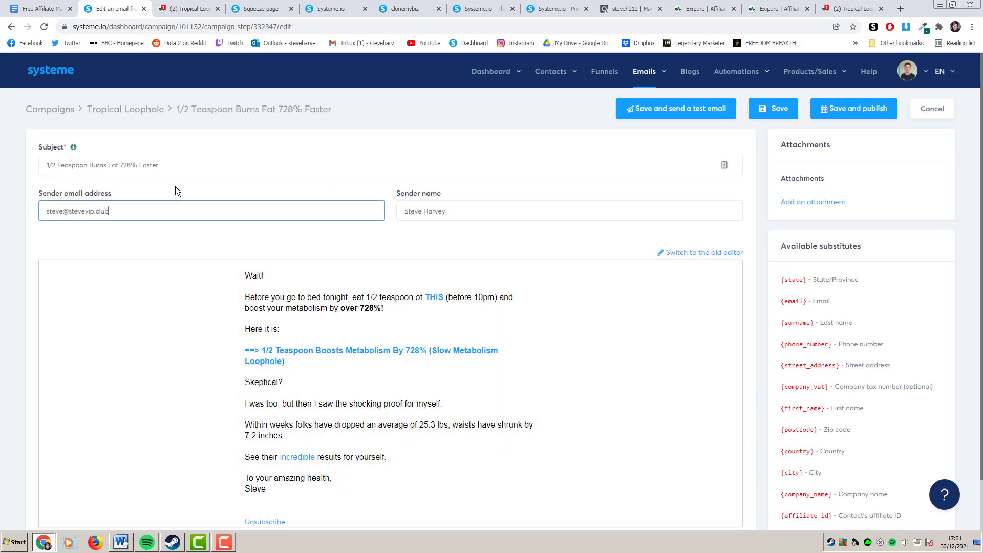
drag(163, 164, 11, 159)
text(Blah blah blah)
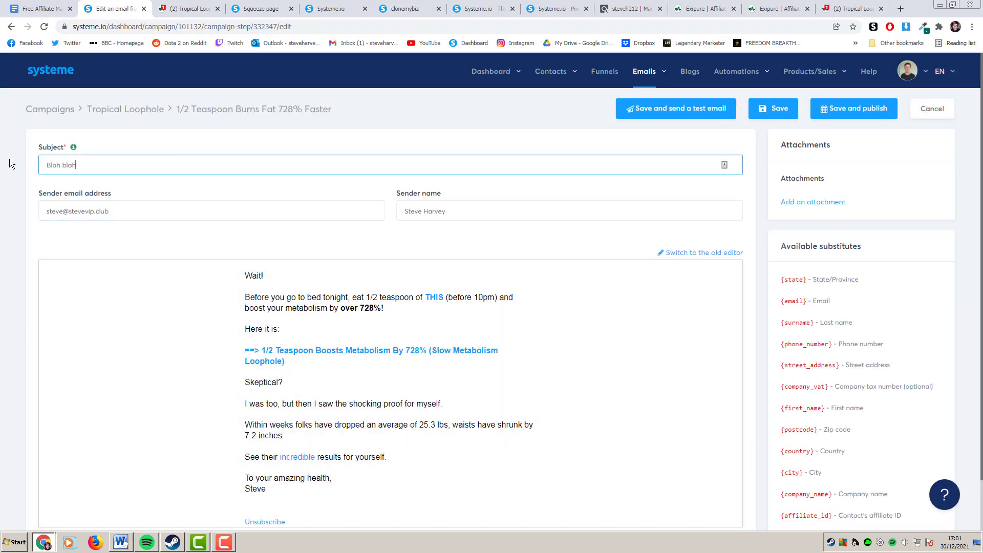
Step: Publish it with a 1 day delay after the 1/2 Teaspoon Burns Fat 728% Faster email
click(854, 108)
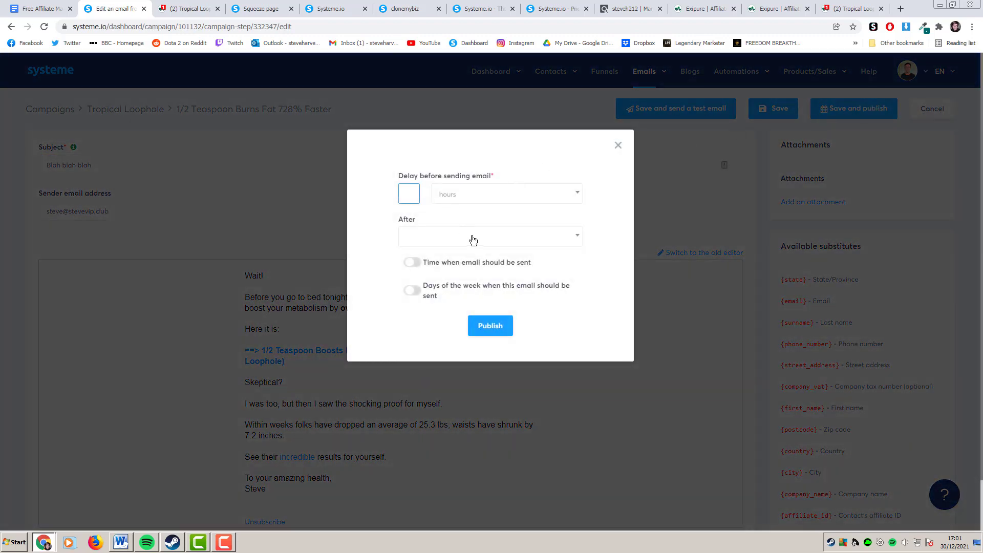
text(1)
click(475, 197)
click(475, 231)
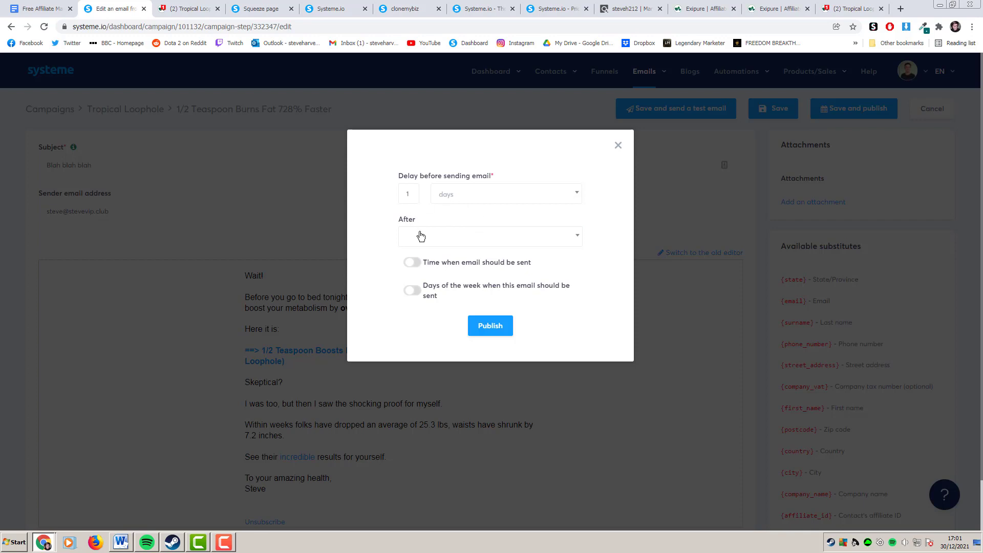
click(450, 237)
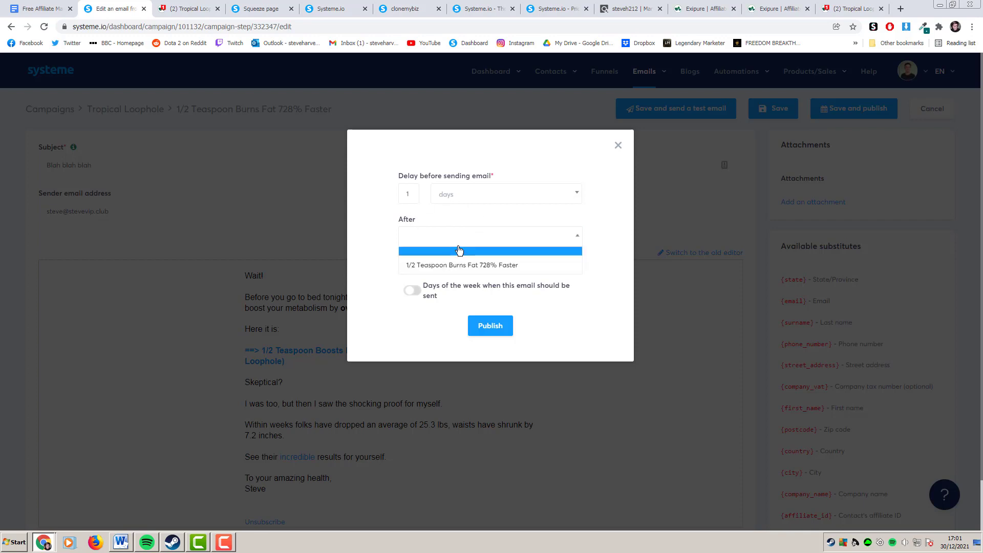
click(443, 271)
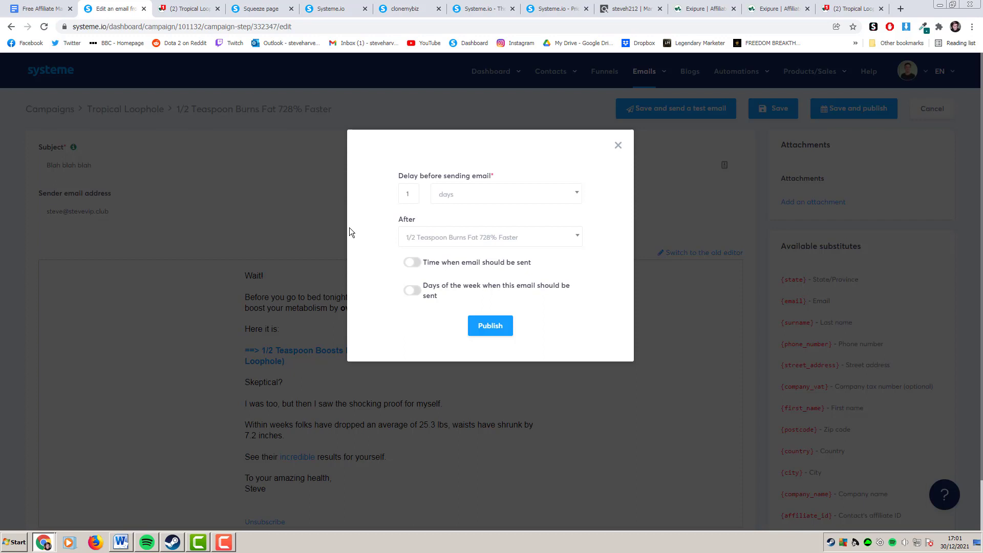
click(499, 328)
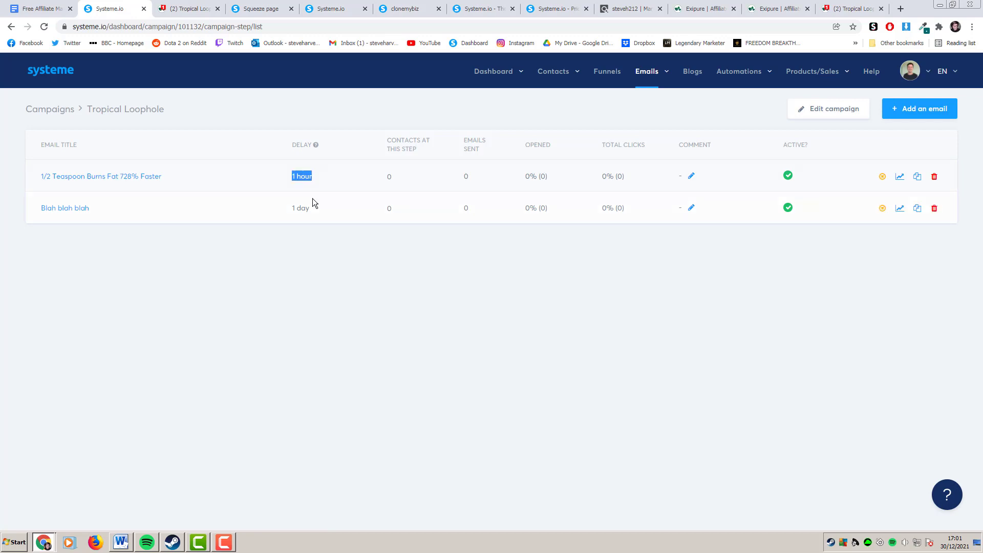
click(297, 210)
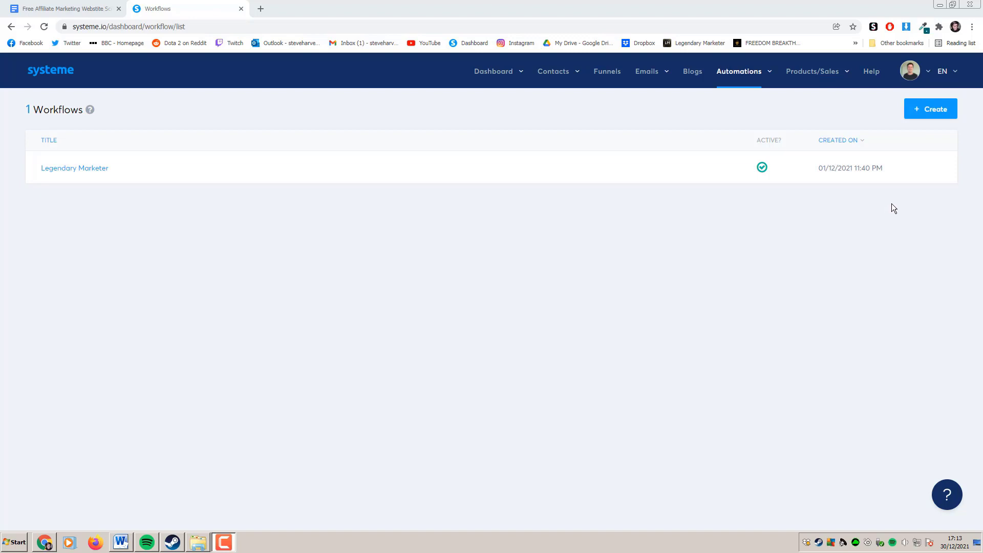
Step: Create a workflow named 'Tropical Loophole' and open it for editing
mouse_move(740, 76)
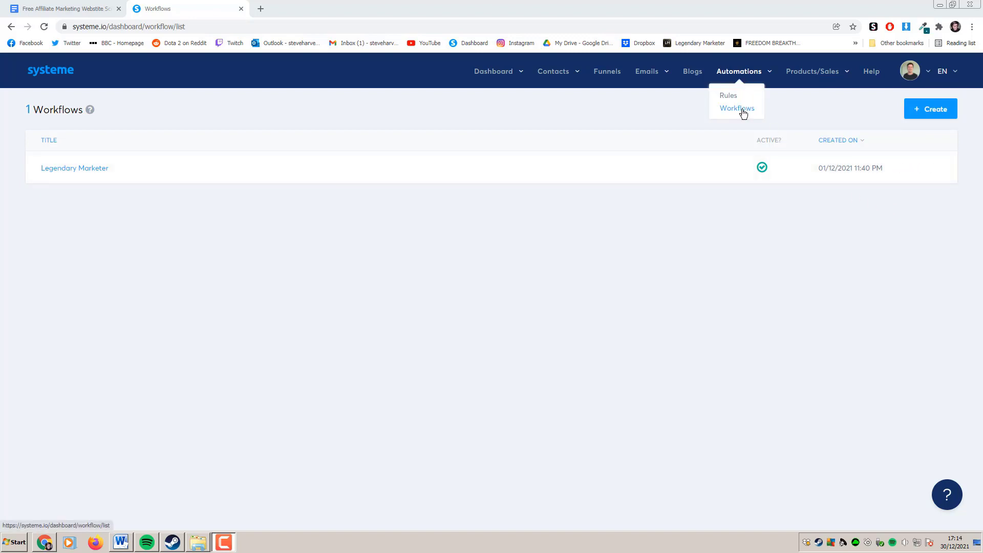
click(924, 115)
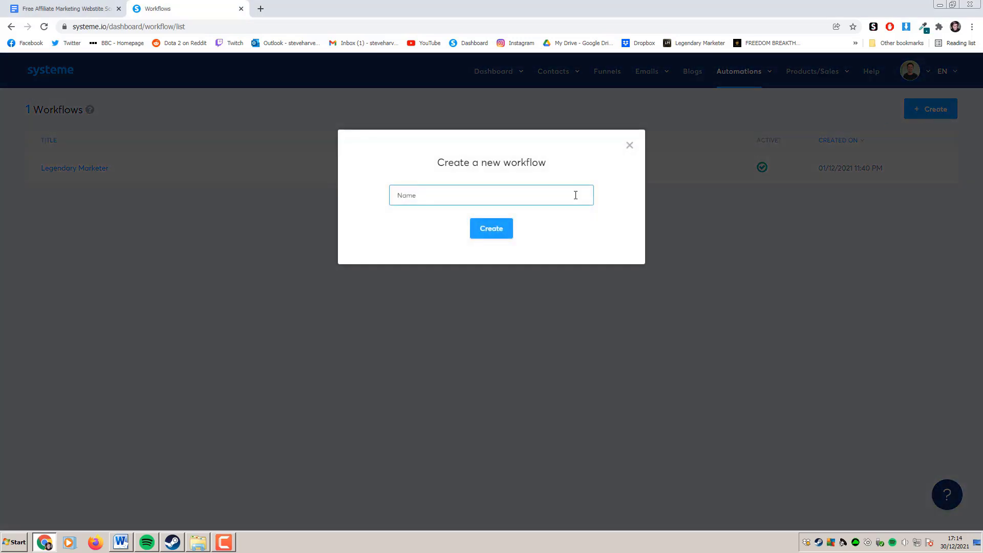
text(Tropical Loophole)
click(505, 230)
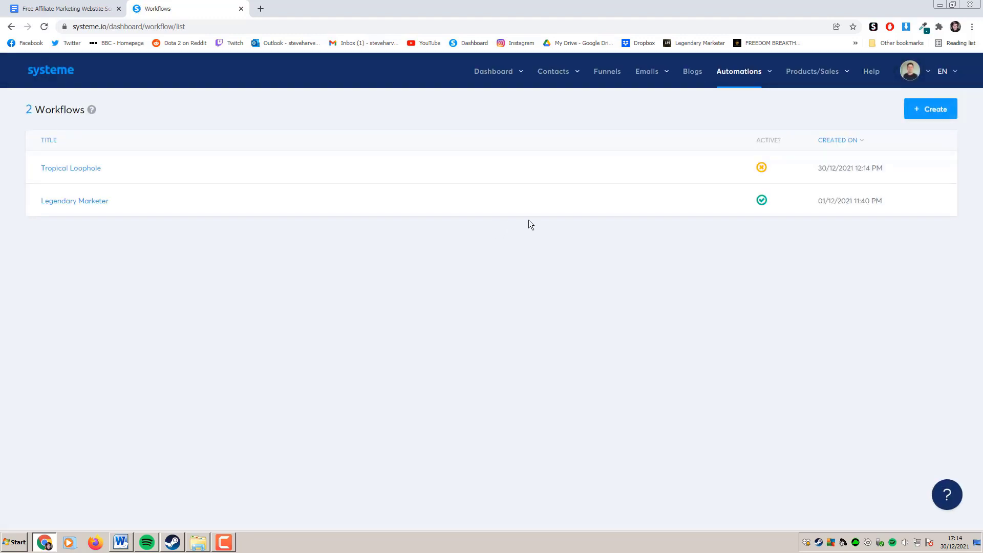
click(88, 170)
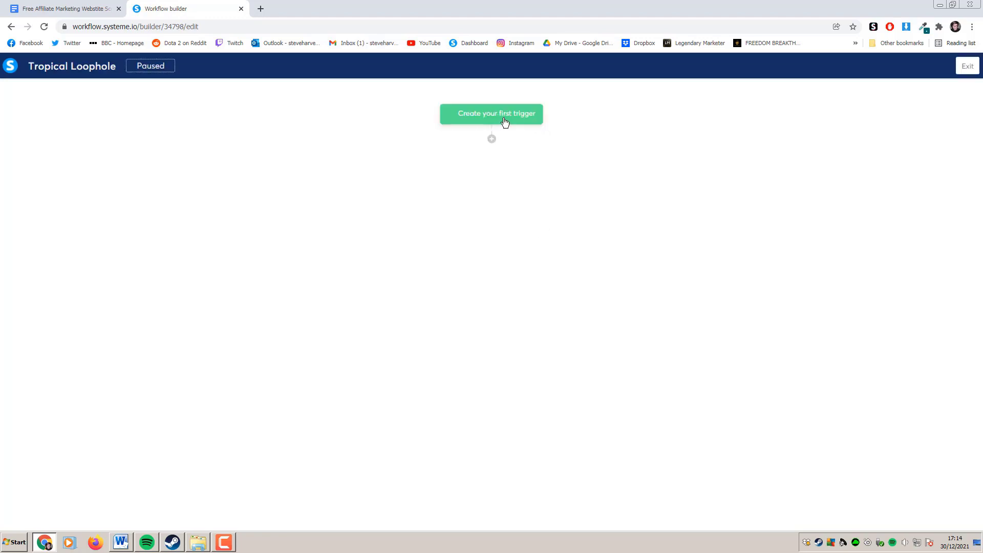
Step: Add a 'Funnel form subscribed' trigger for the Tropical Loophole Squeeze page form
click(510, 122)
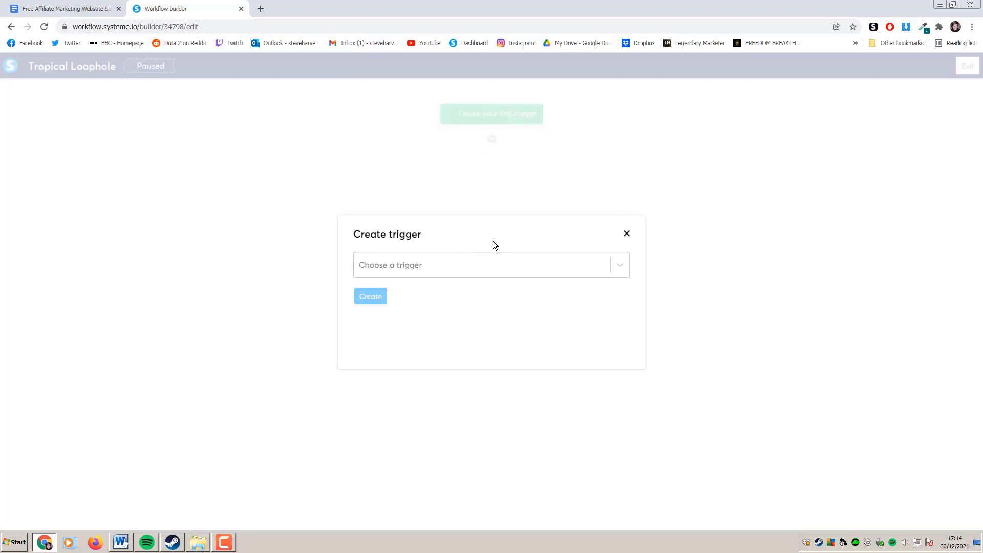
click(626, 234)
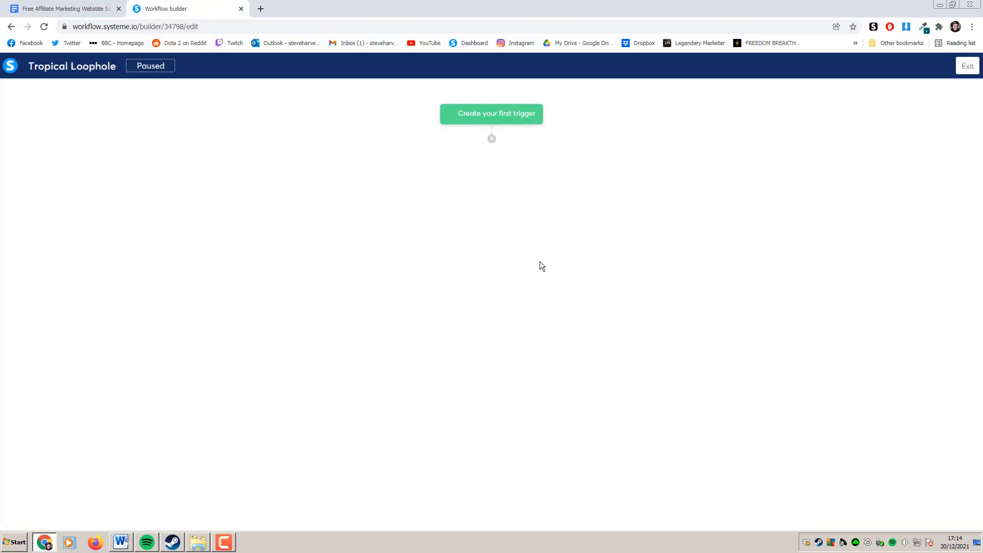
click(526, 120)
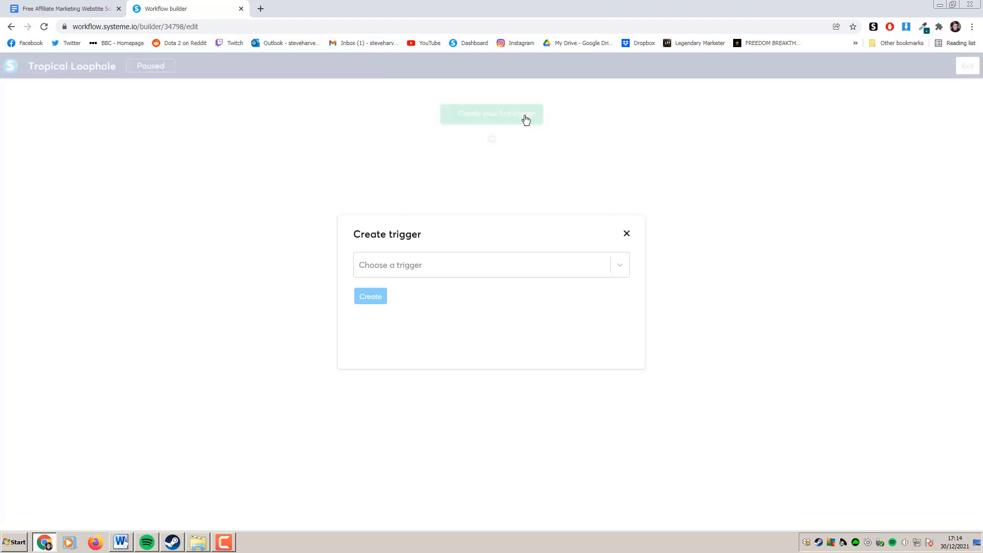
click(446, 266)
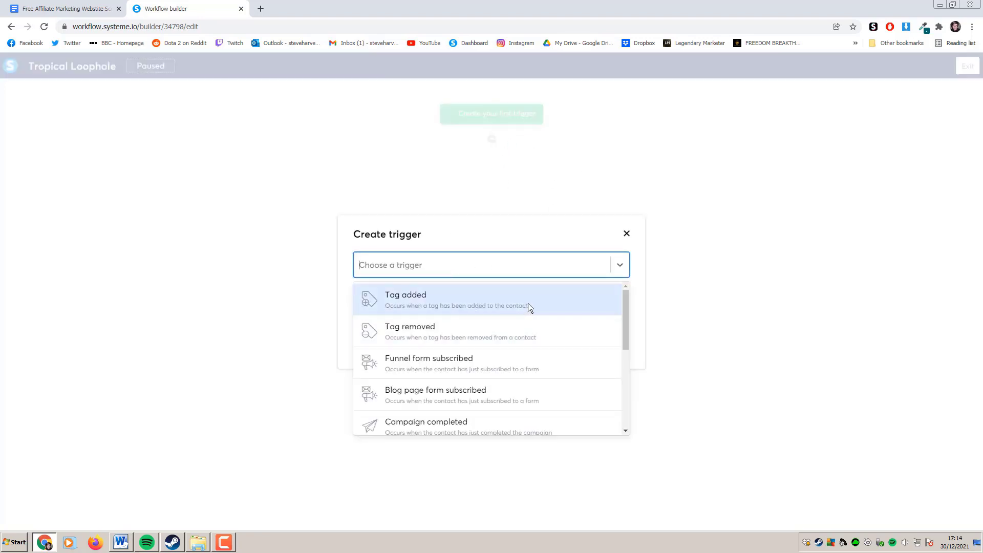
click(504, 360)
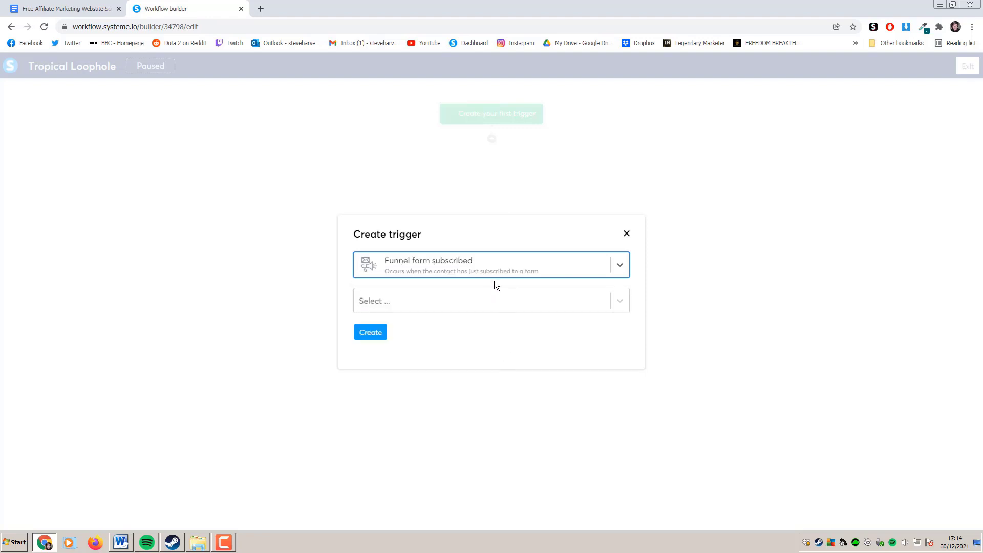
click(487, 301)
scroll(492, 360, down, 10)
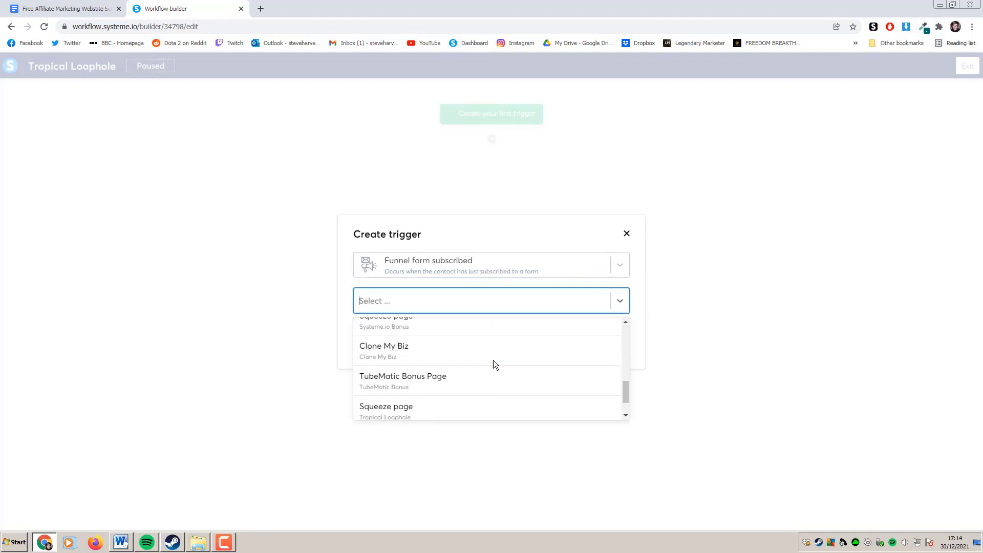
click(462, 398)
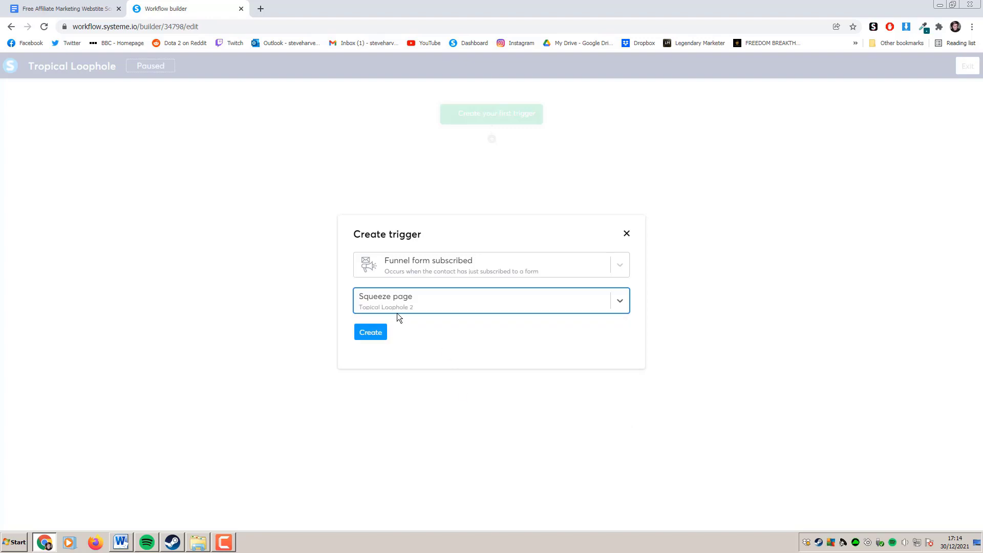
click(373, 332)
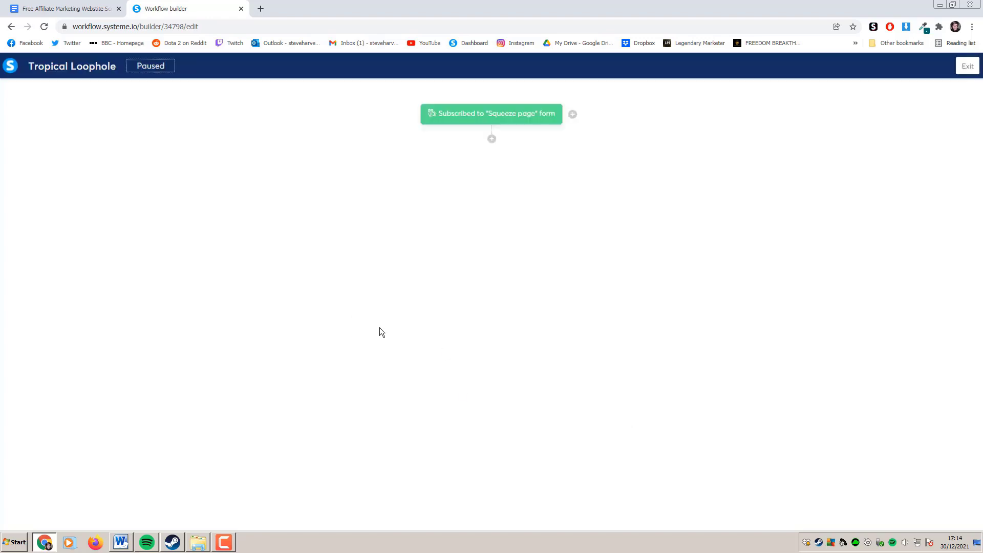
Step: Add a 'Subscribe to campaign' action for the Tropical Loophole campaign and leave the builder
click(491, 139)
click(416, 278)
click(446, 266)
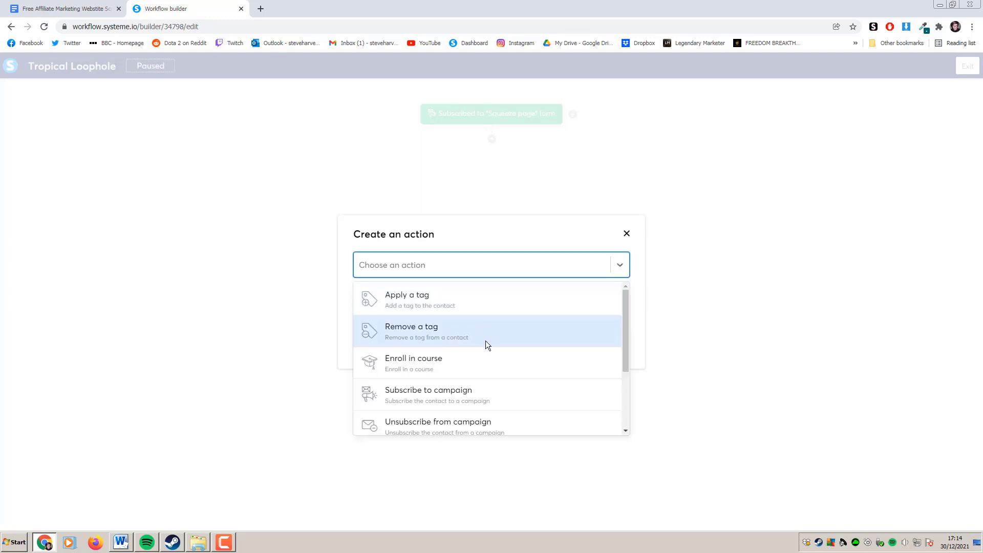
scroll(483, 388, down, 1)
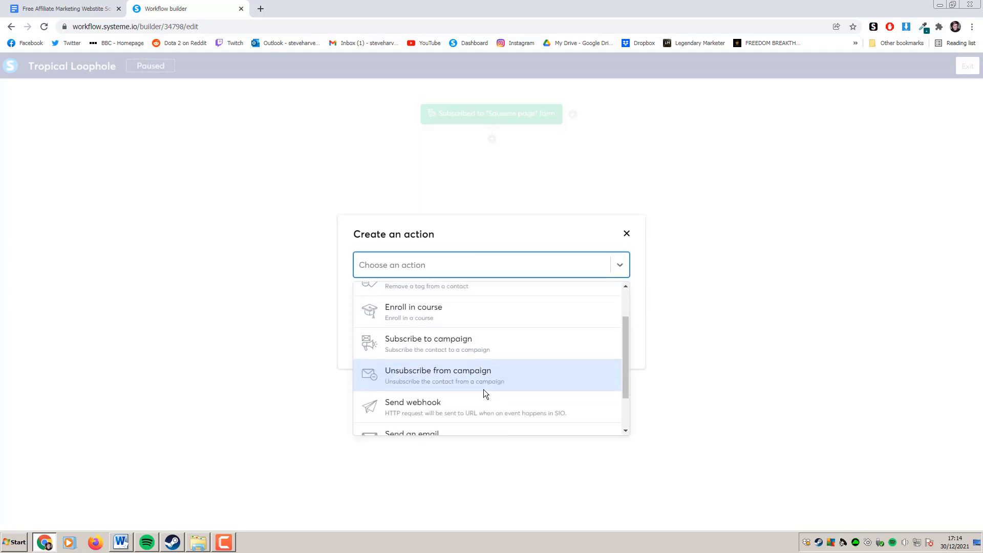
click(474, 346)
click(463, 302)
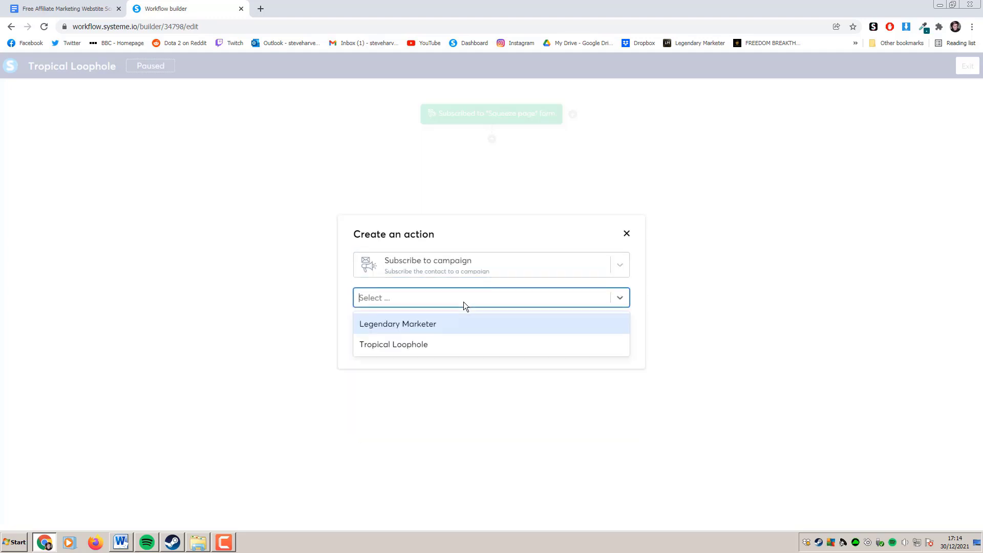
click(444, 344)
click(378, 329)
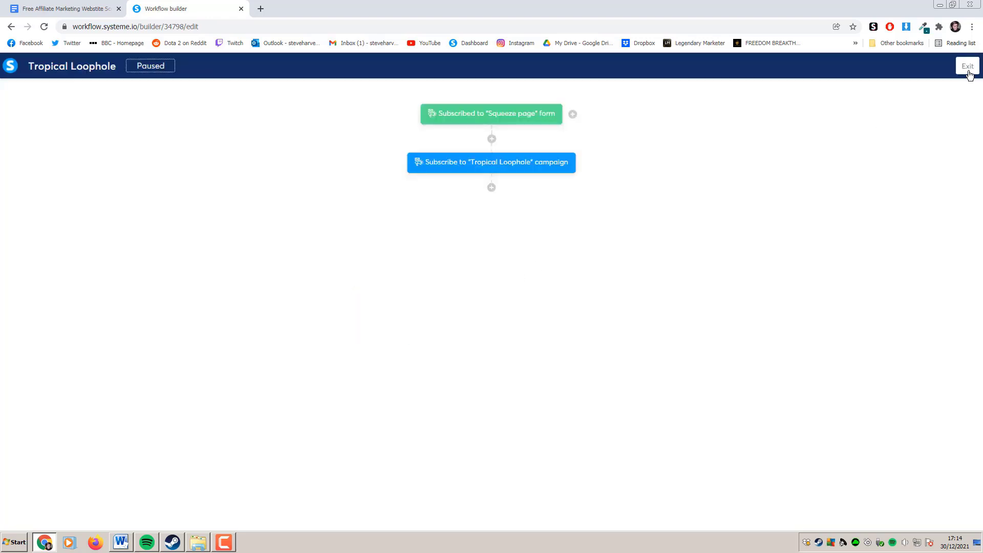
click(968, 67)
Step: Activate the Tropical Loophole workflow in the Workflows list and confirm
mouse_move(812, 169)
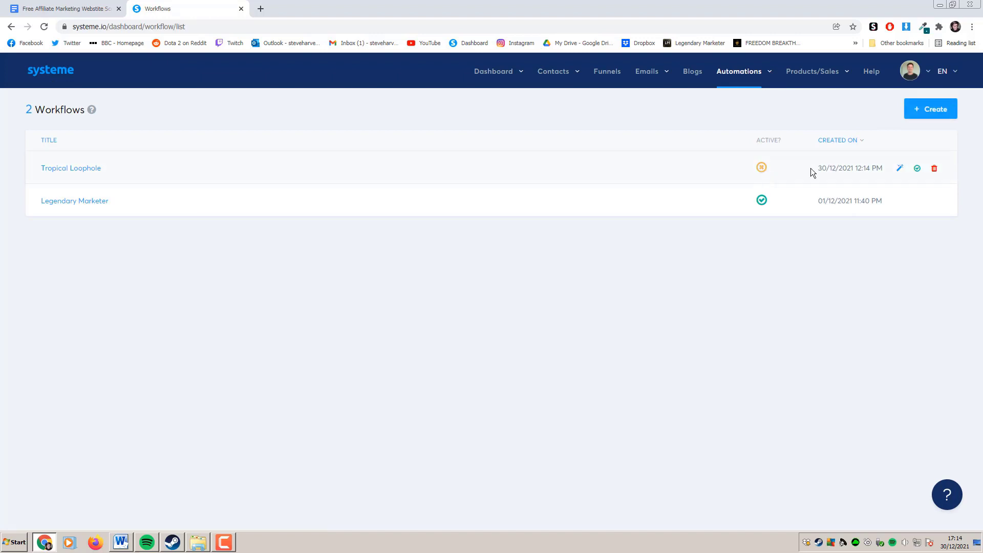
click(917, 169)
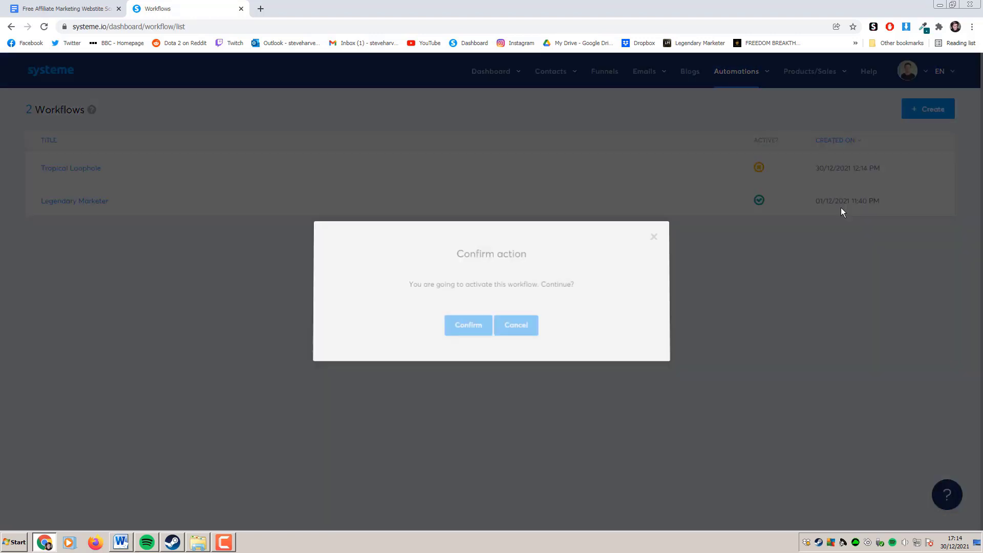
click(474, 327)
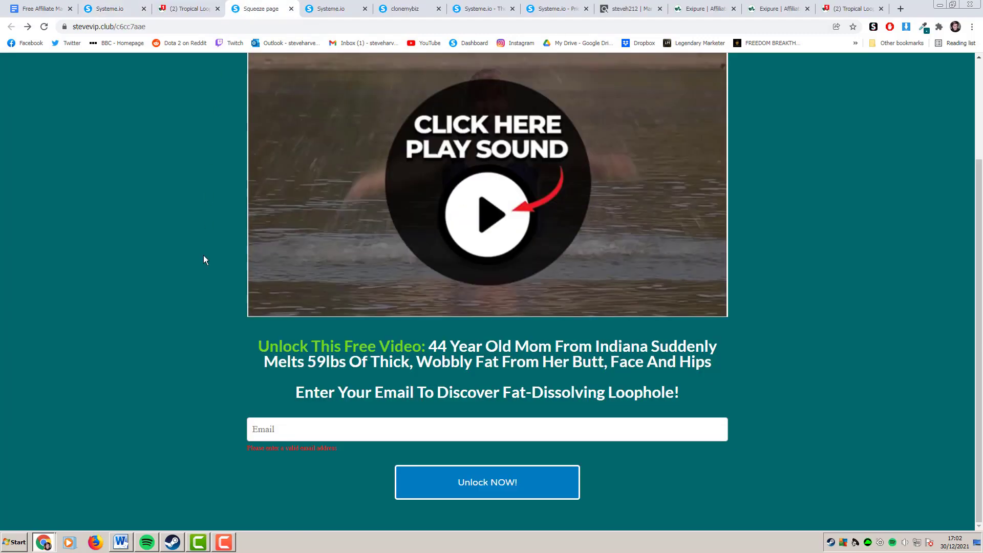
Step: Scroll through the live squeeze page, then return to the Tropical Loophole campaign email list
scroll(205, 257, up, 3)
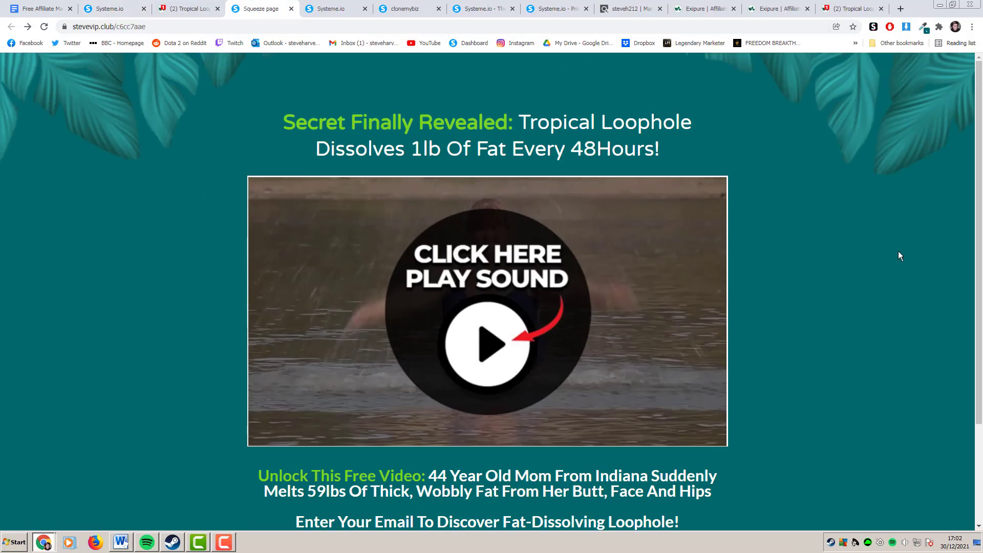
scroll(843, 311, down, 3)
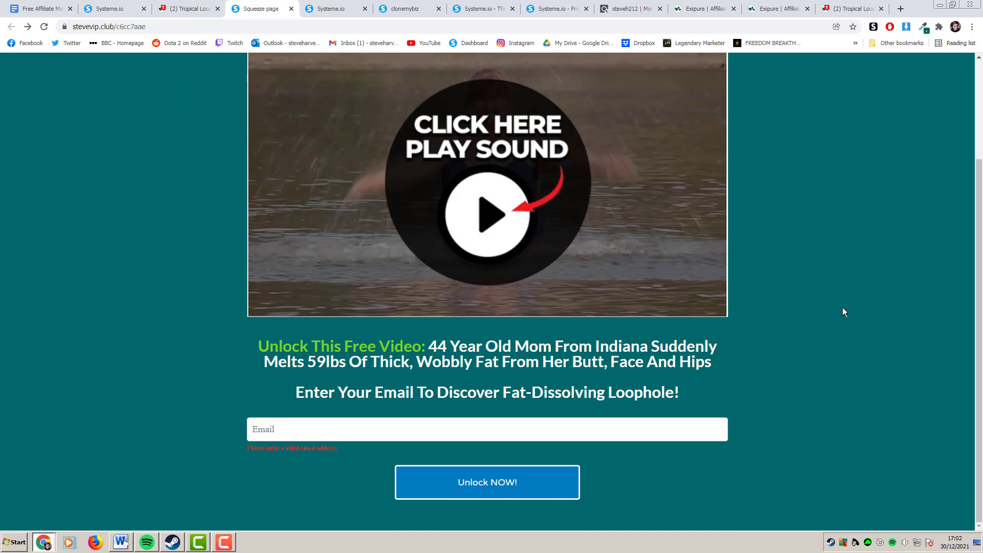
scroll(843, 310, up, 2)
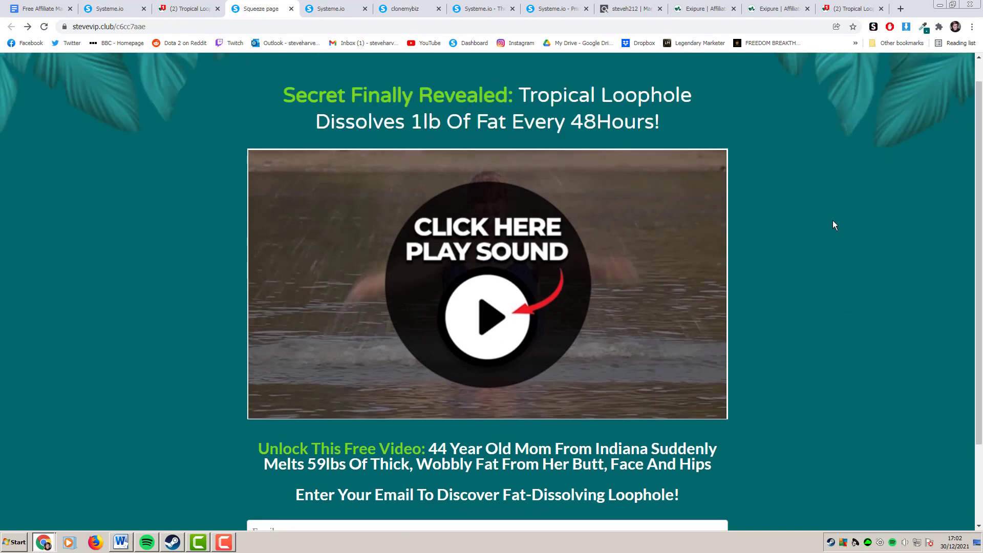
scroll(833, 226, down, 2)
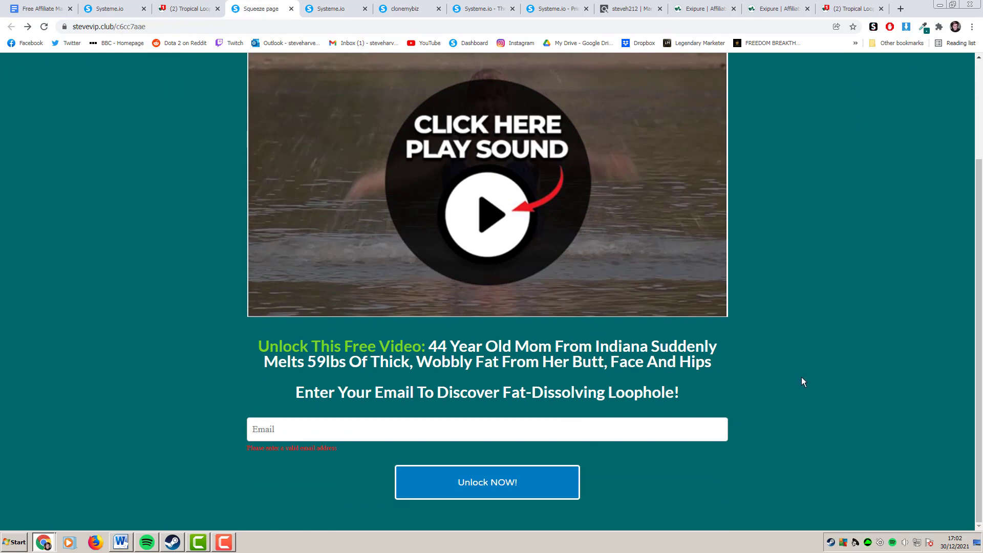
scroll(833, 340, up, 2)
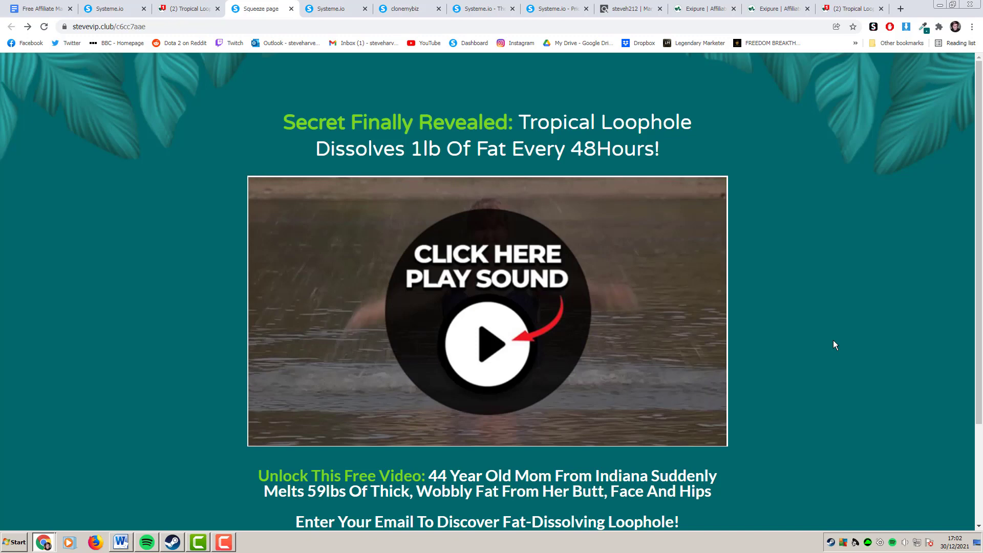
scroll(901, 310, down, 2)
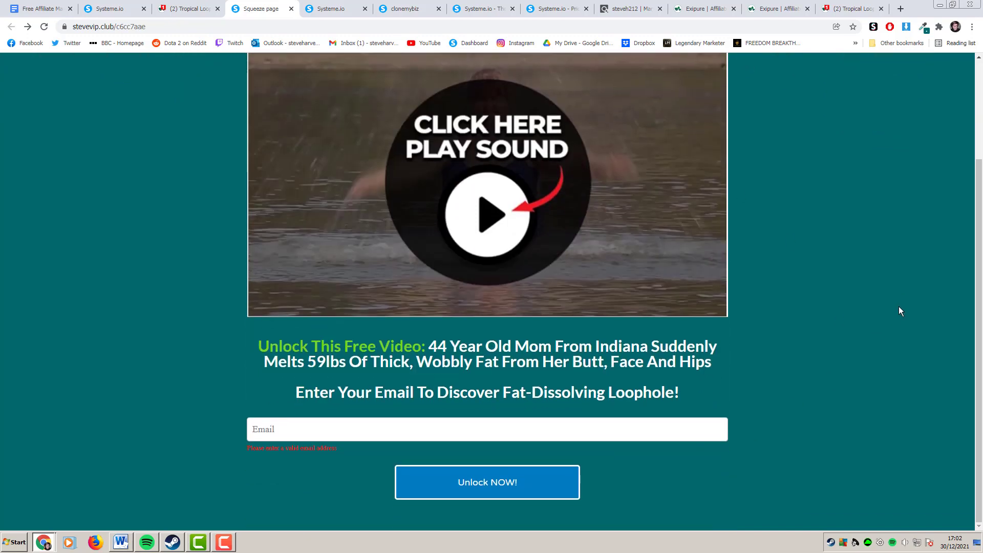
click(128, 12)
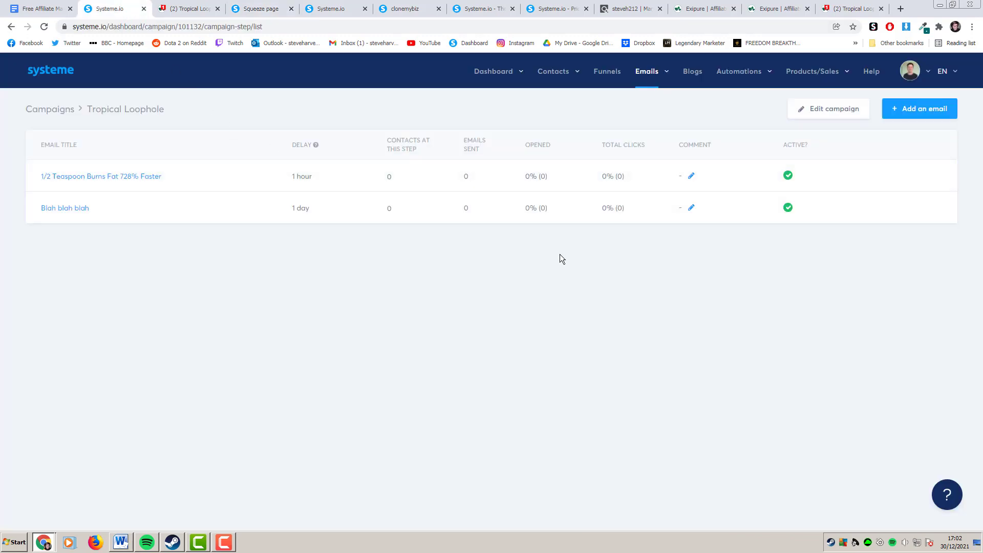
Step: Go from the avatar menu to Settings > Account settings > Custom domains
click(927, 76)
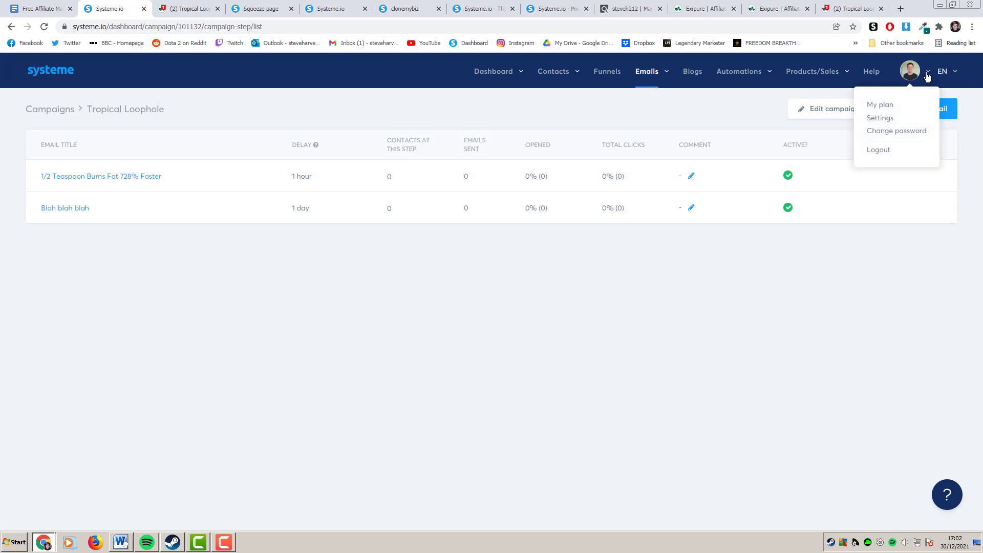
click(884, 119)
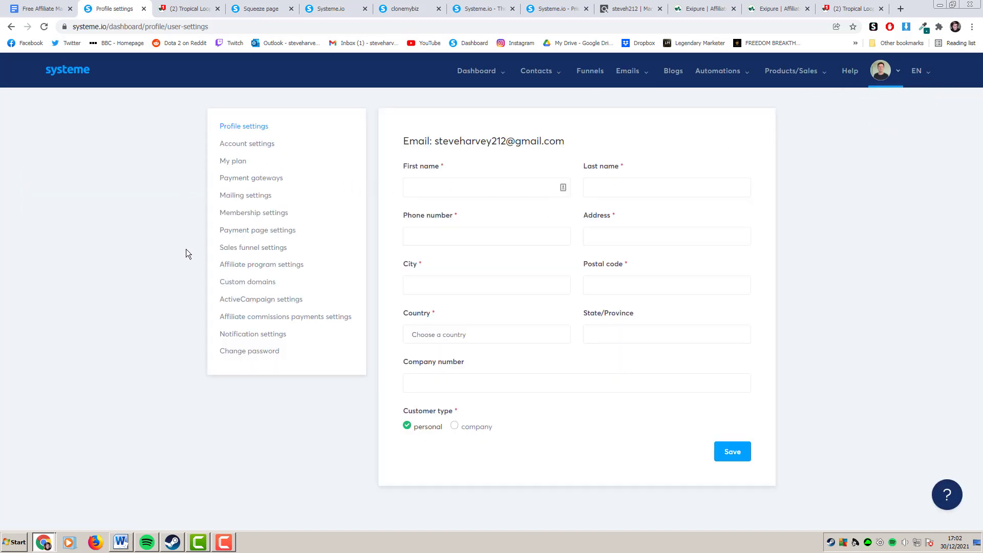
click(272, 147)
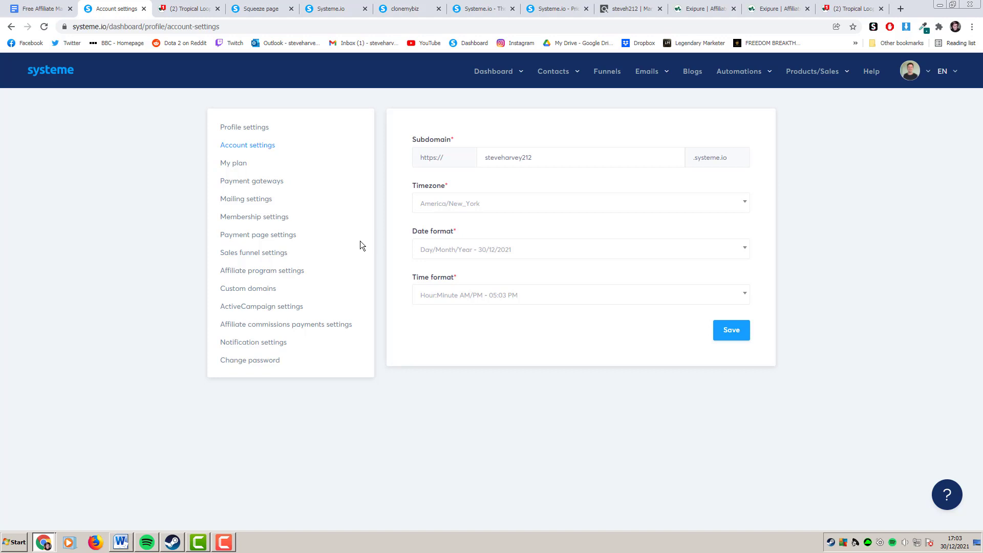
click(269, 290)
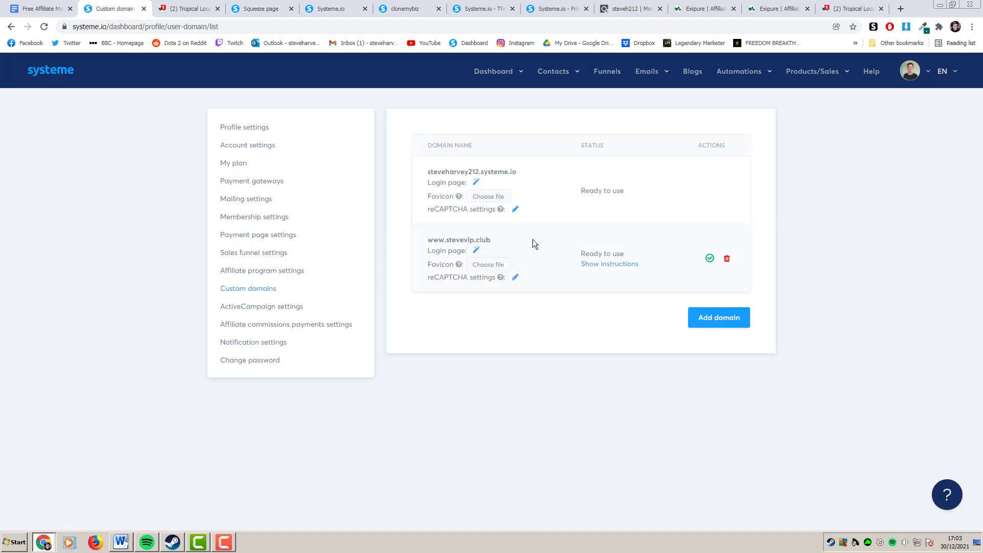
Step: Cancel the Add domain window, view Mailing settings, and dismiss the payments notice
click(708, 320)
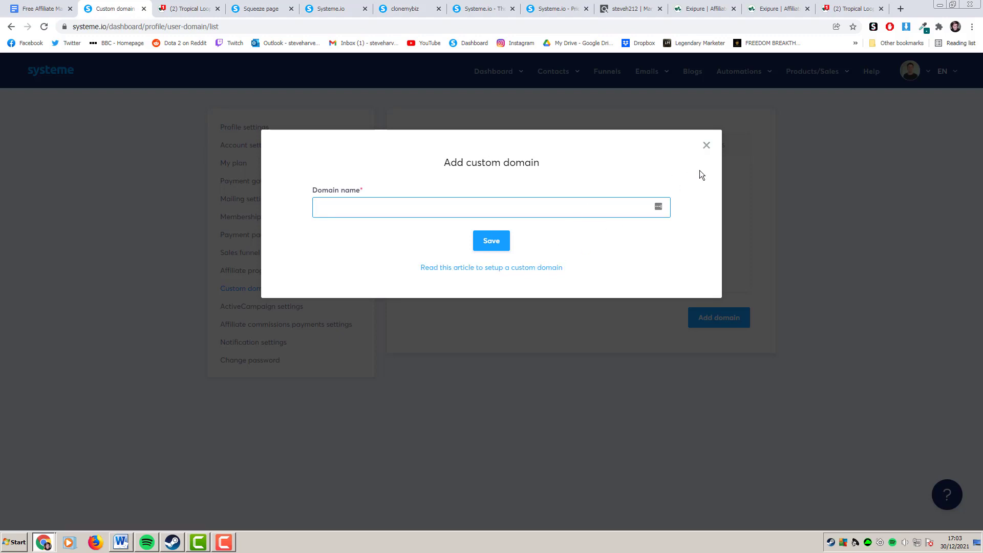
click(701, 162)
click(707, 147)
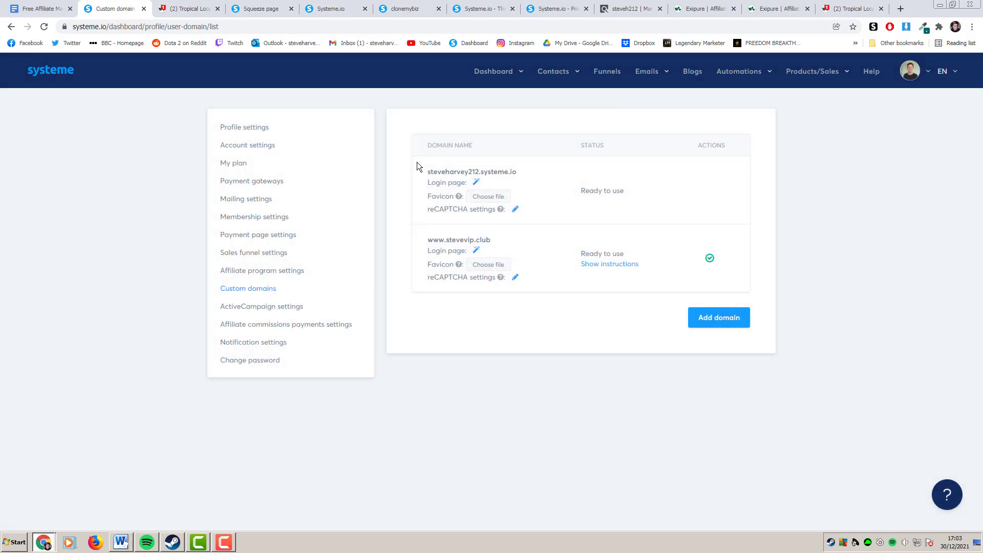
click(262, 201)
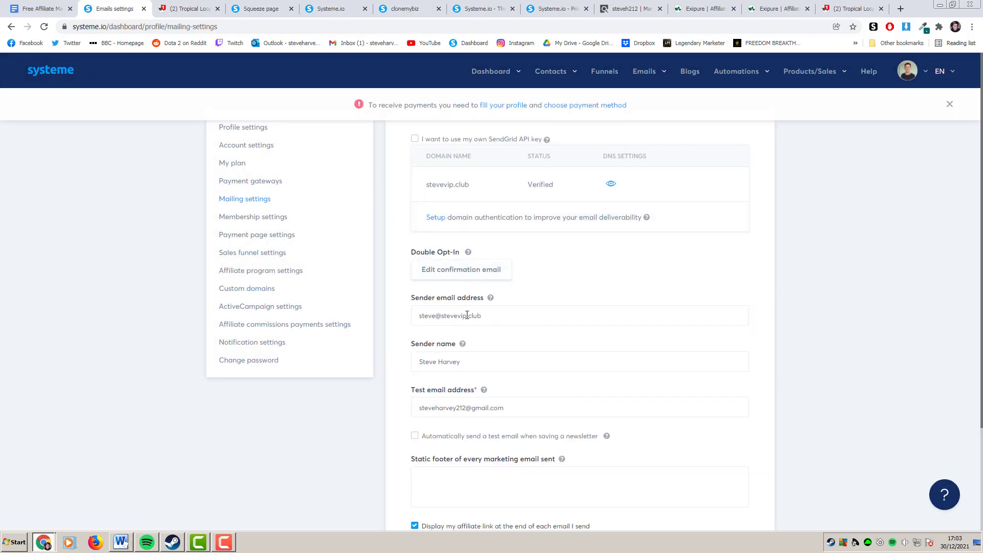
click(949, 105)
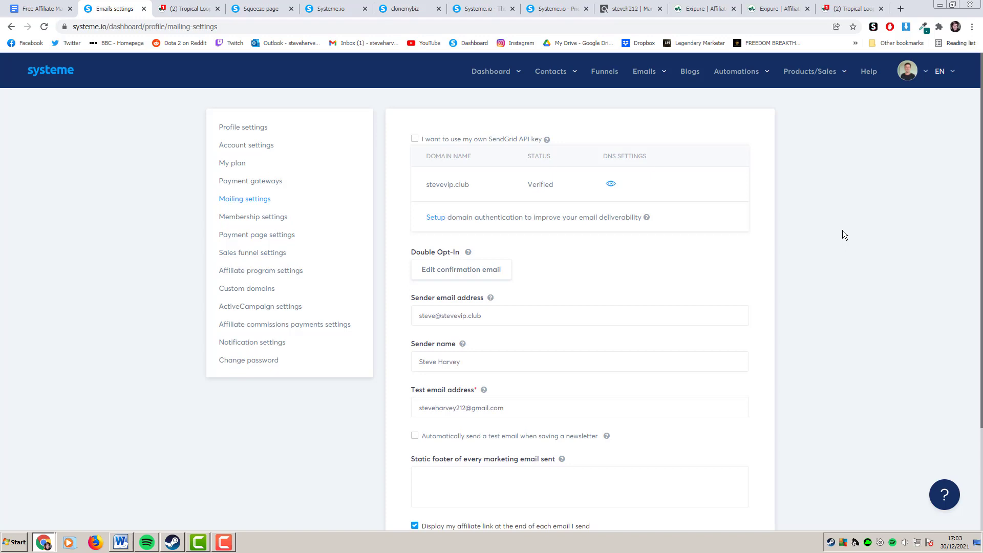
Step: From Funnels, cancel the Create funnel window and open the Topical Loophole 2 funnel
click(607, 72)
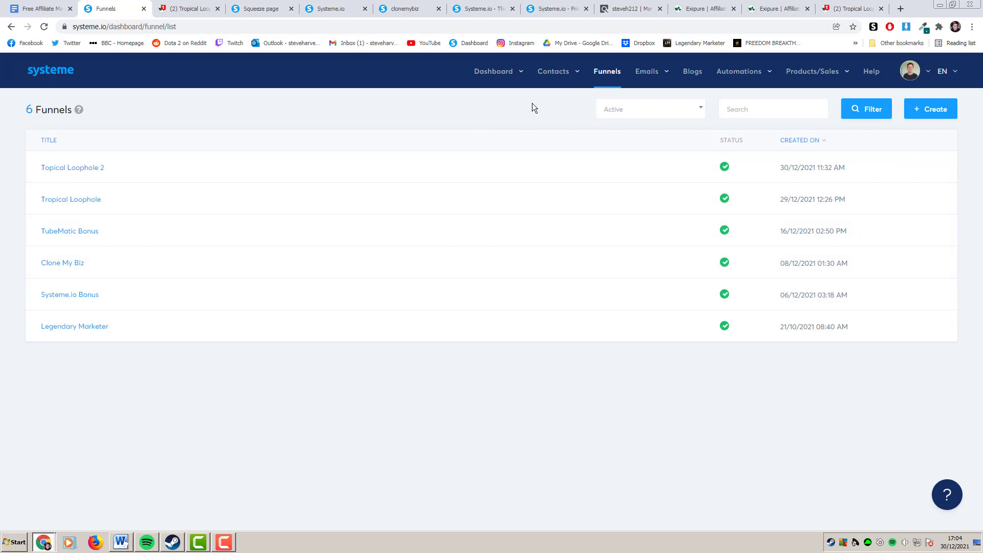
click(928, 113)
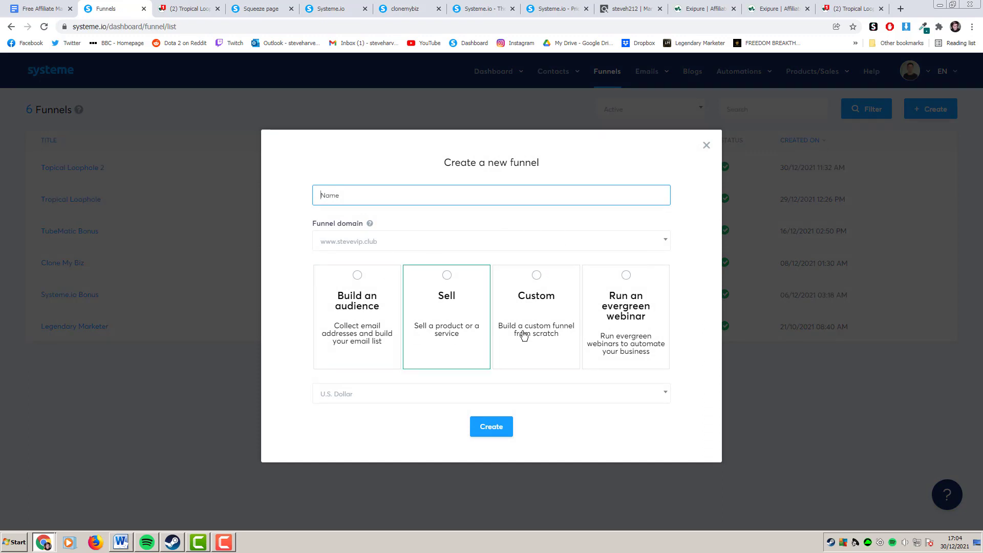
click(703, 146)
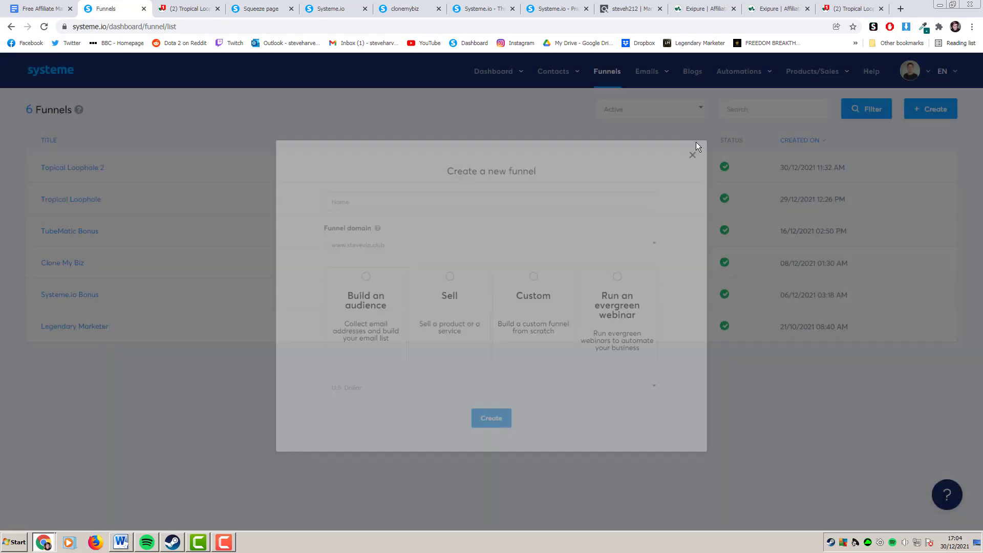
click(81, 169)
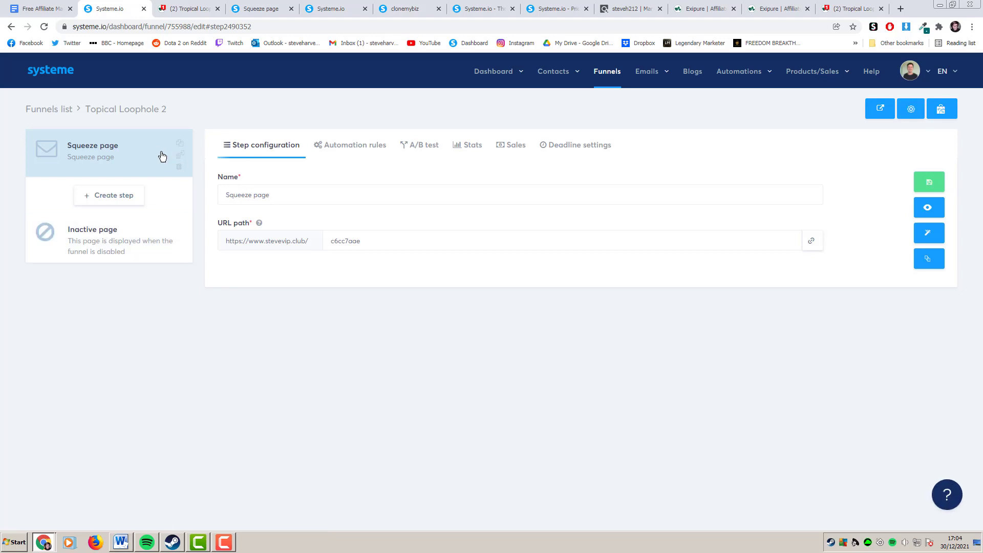
click(126, 205)
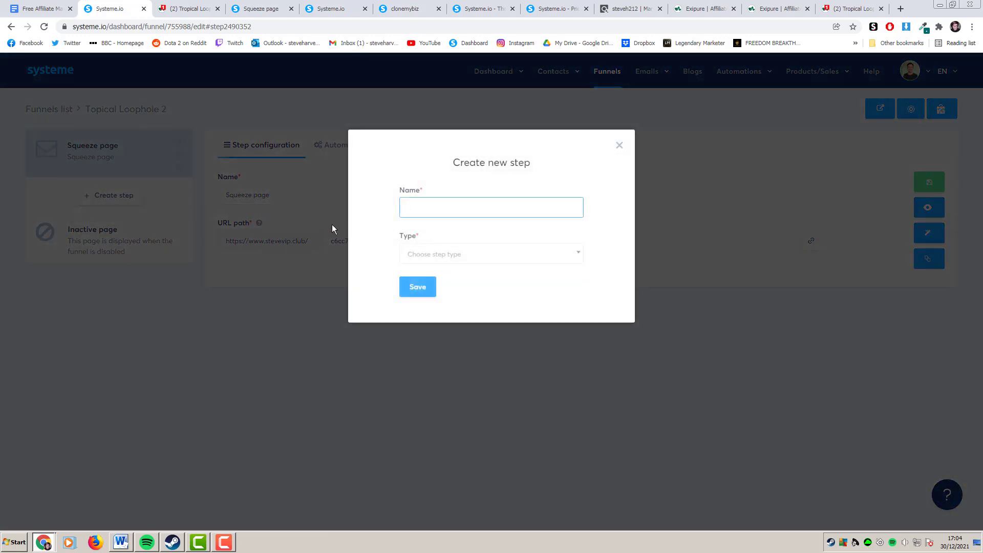
text(Th)
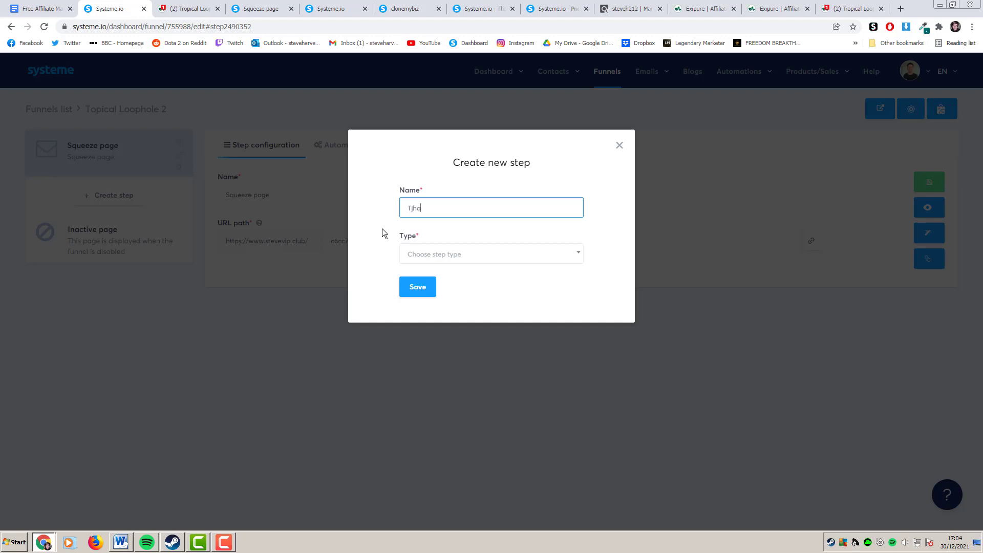
text(ankyou Page)
click(479, 260)
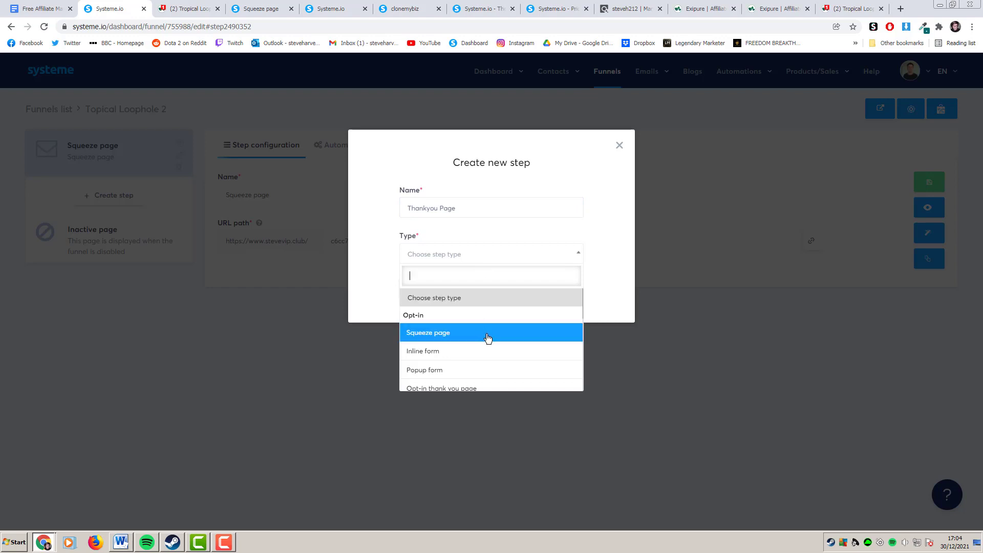
scroll(487, 337, down, 1)
scroll(485, 335, up, 1)
scroll(482, 333, down, 1)
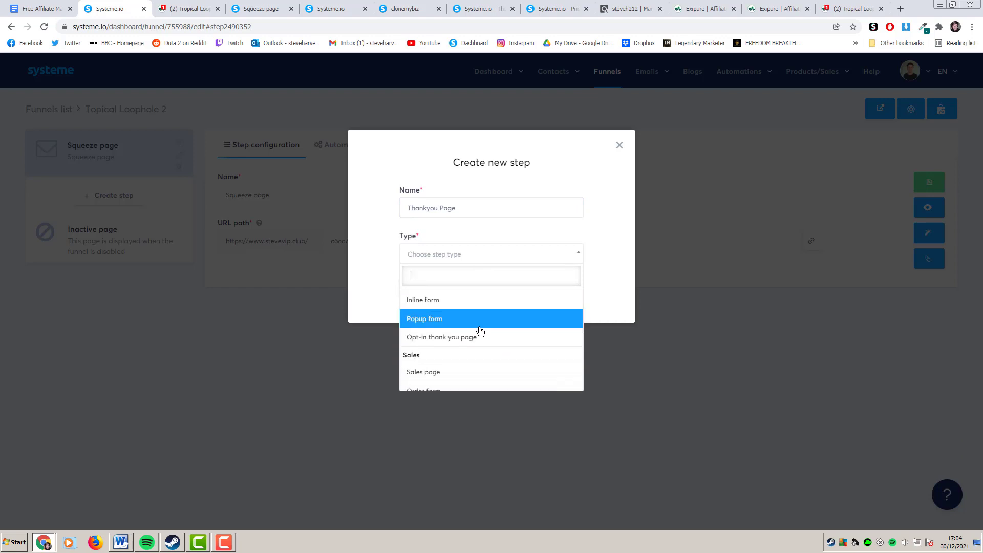
scroll(479, 331, down, 1)
scroll(475, 358, down, 1)
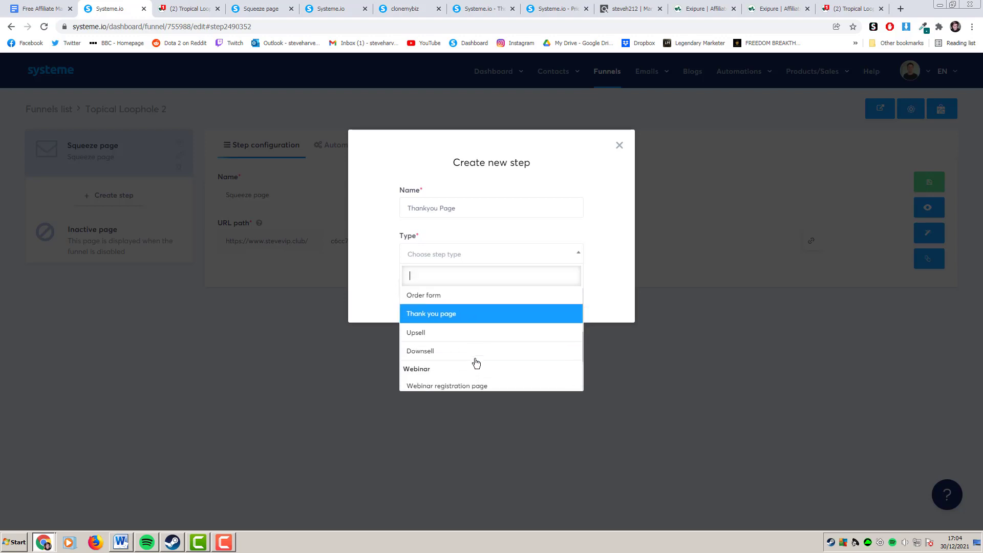
scroll(494, 338, down, 3)
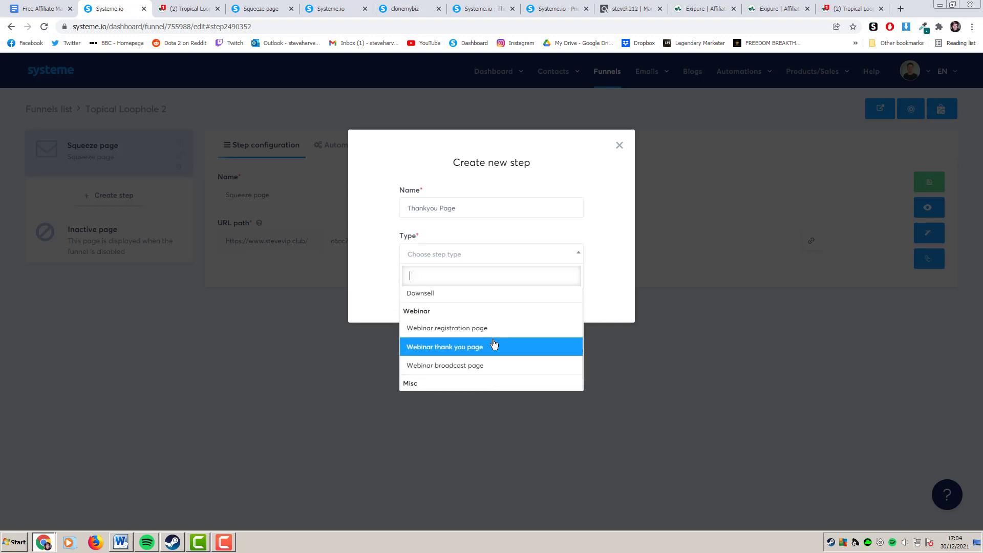
scroll(493, 353, up, 3)
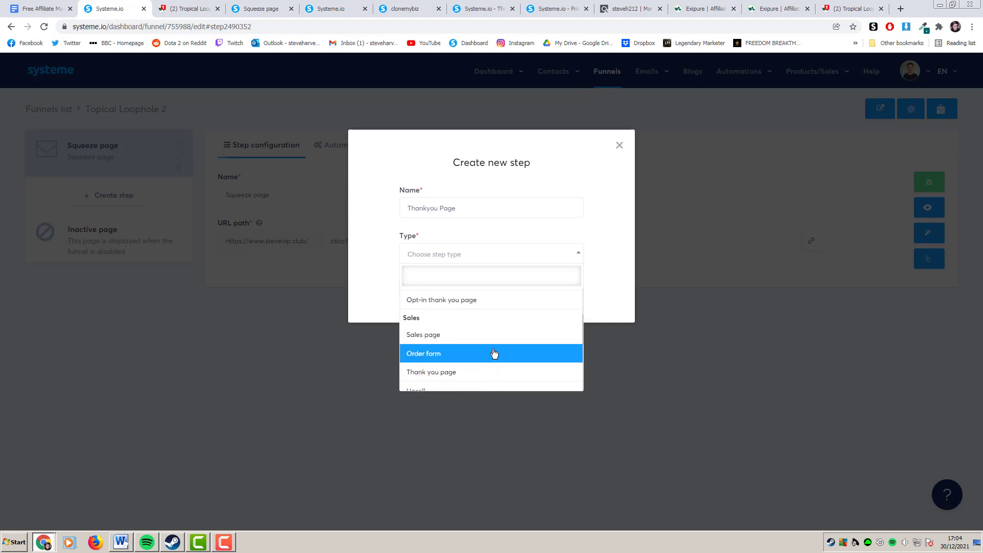
scroll(496, 353, down, 2)
click(576, 207)
click(620, 145)
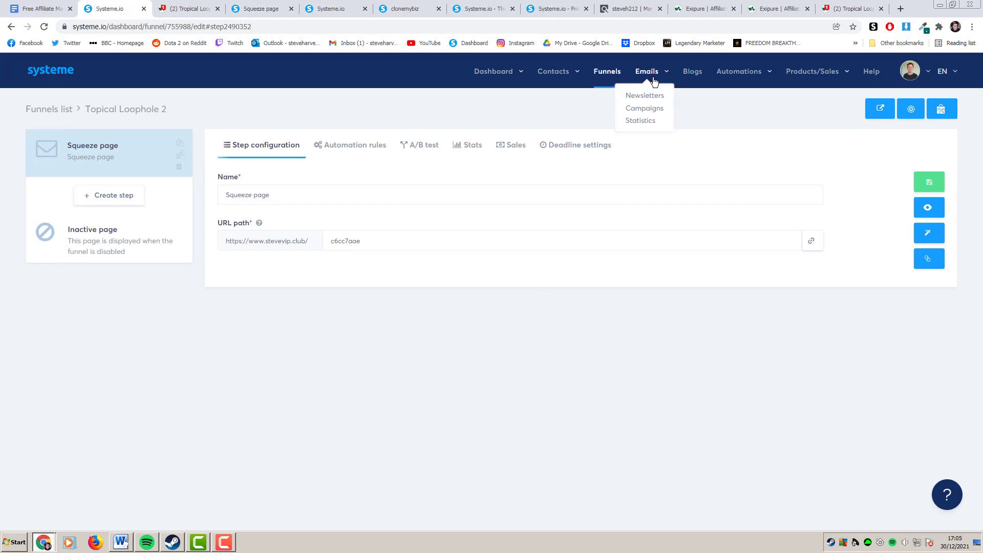
mouse_move(814, 72)
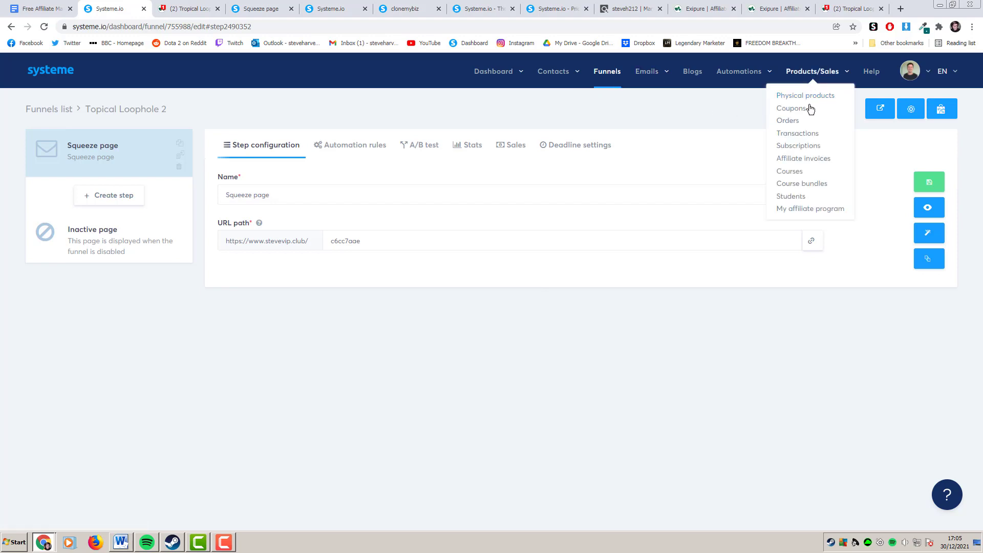